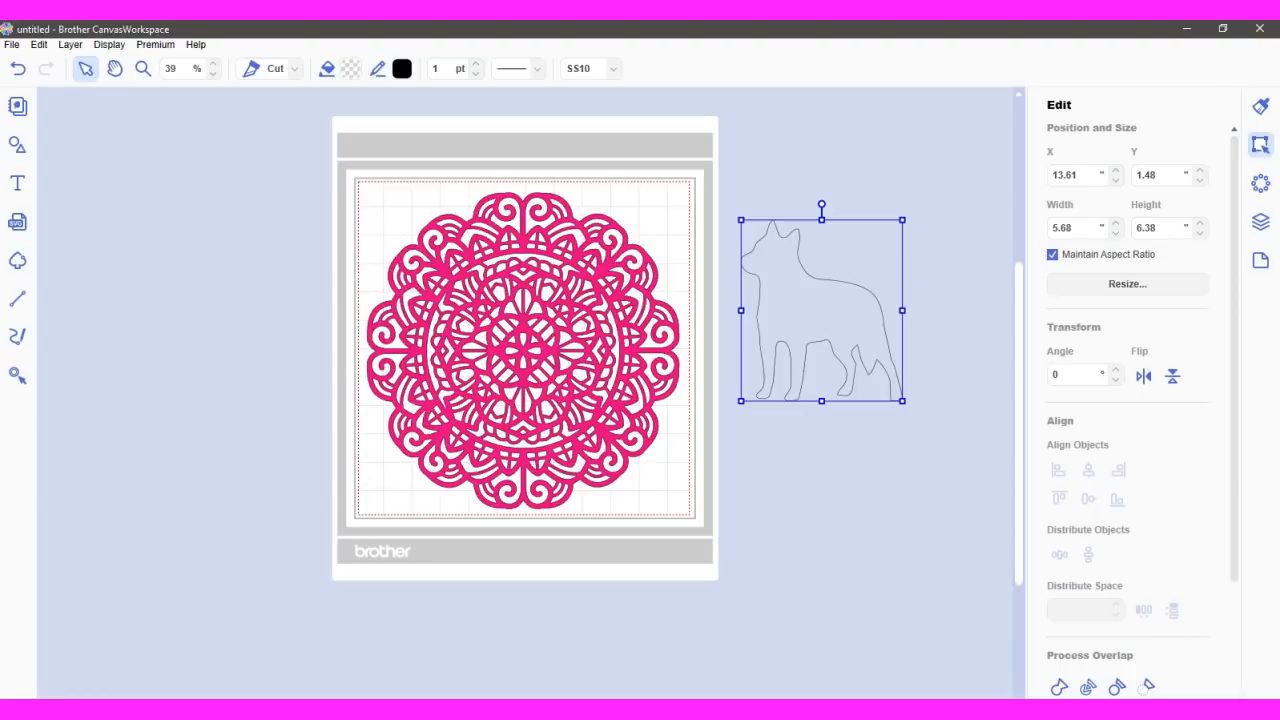
# Move the pink mandala off the mat and trace the mandala image with Trace Areas by Color, without pasting the image on the drawing area
pyautogui.click(542, 358)
pyautogui.moveTo(542, 358); pyautogui.dragTo(110, 597)
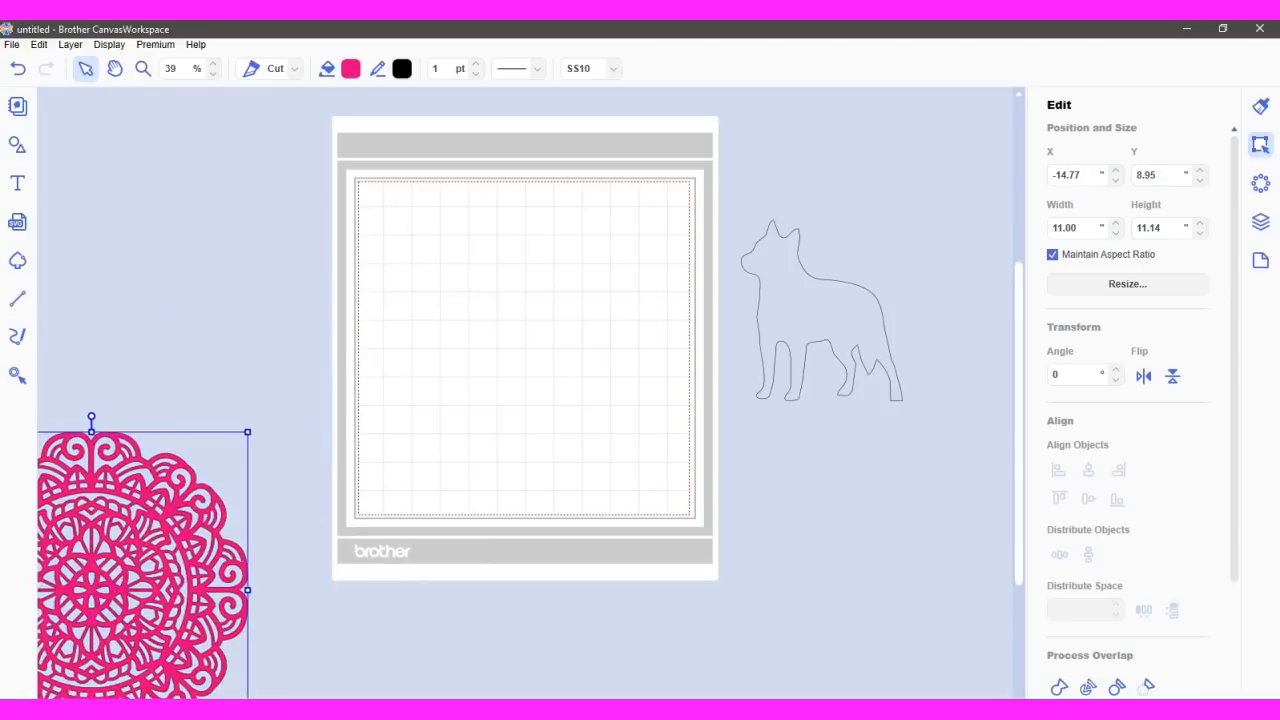
pyautogui.click(17, 260)
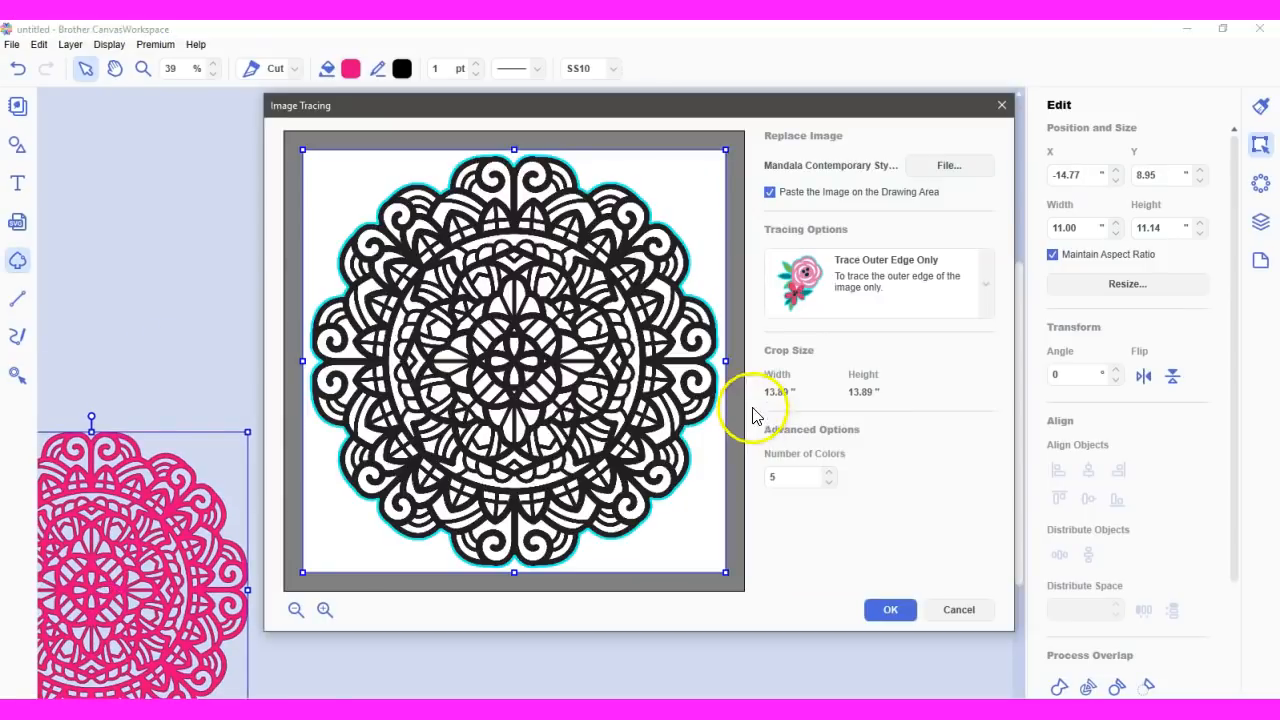
pyautogui.click(770, 194)
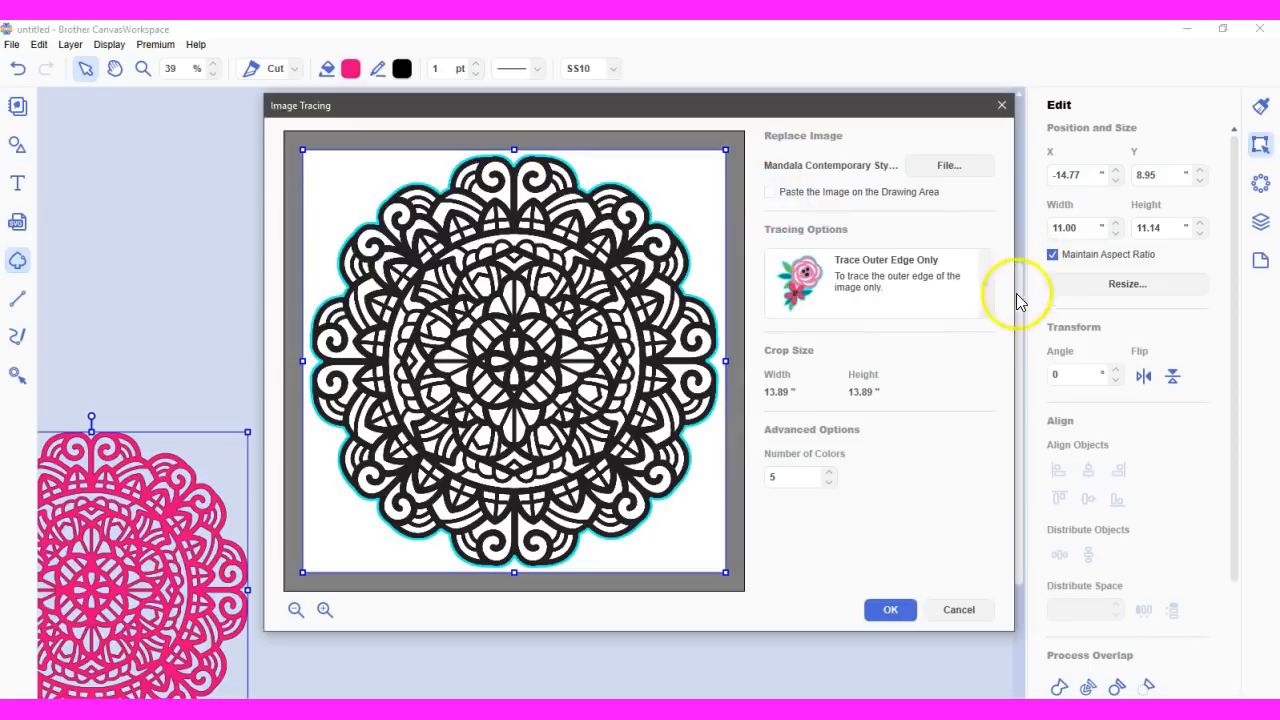
pyautogui.click(771, 194)
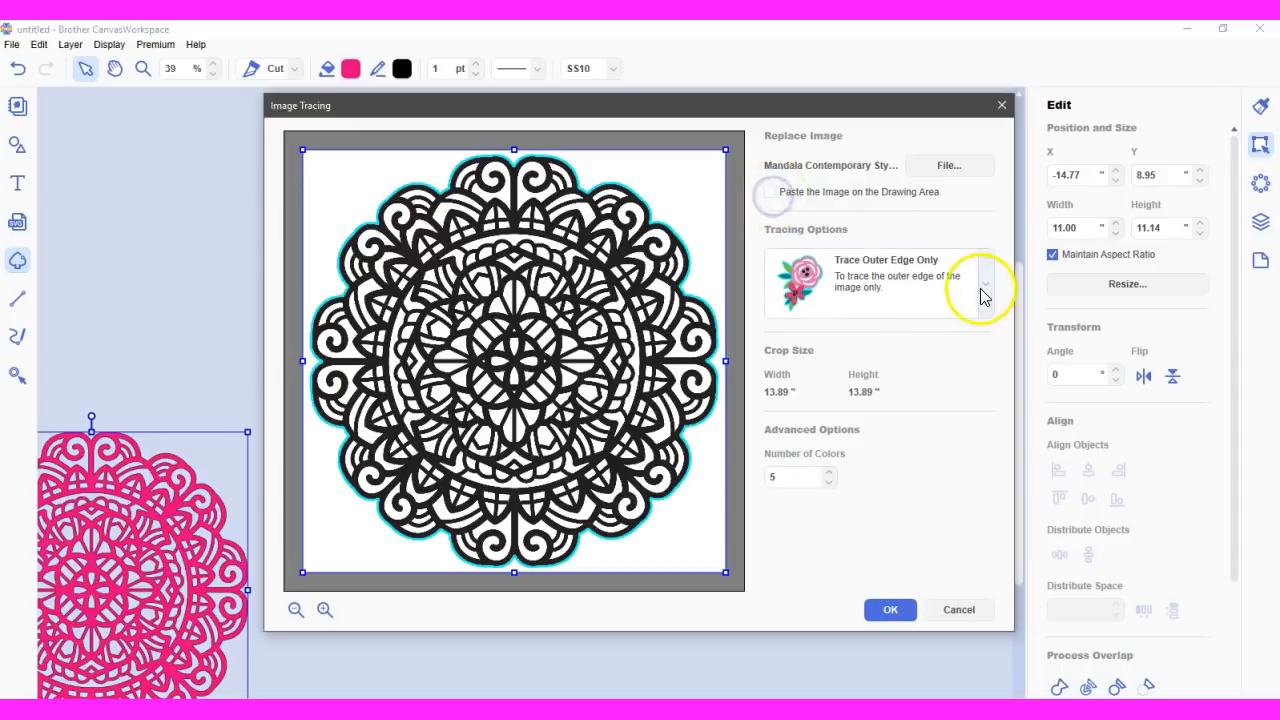
pyautogui.click(985, 288)
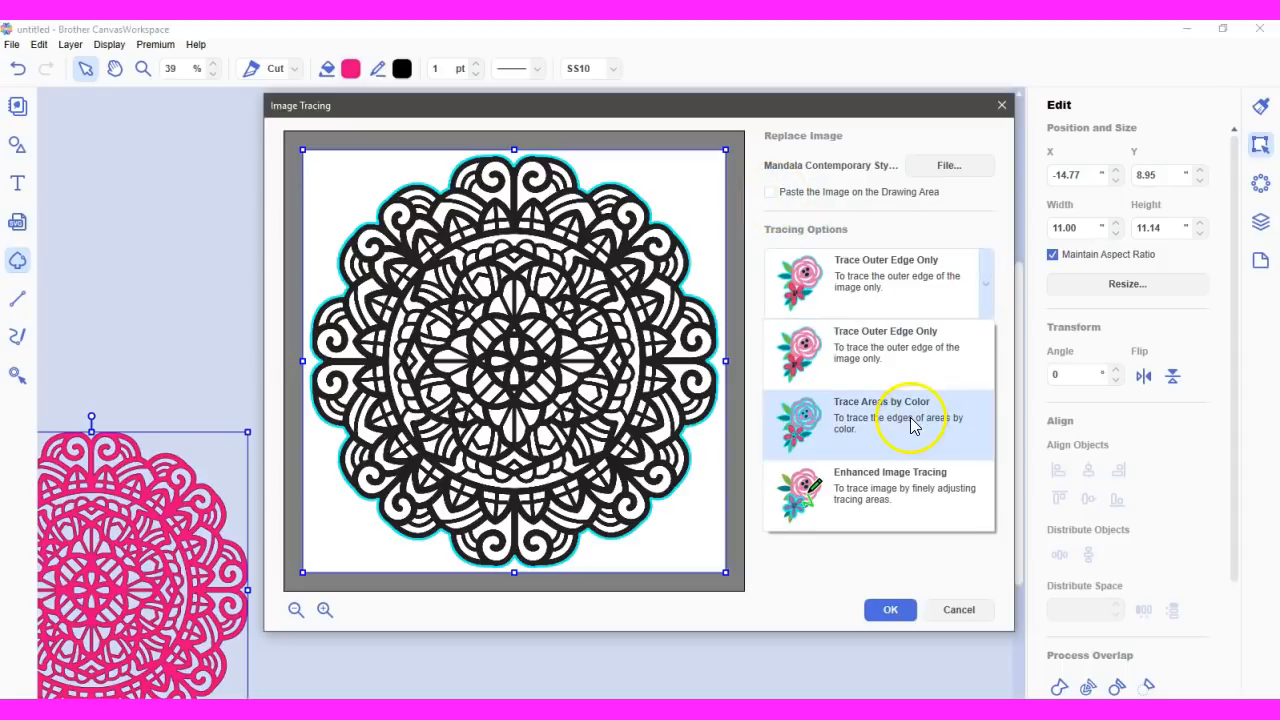
pyautogui.click(911, 424)
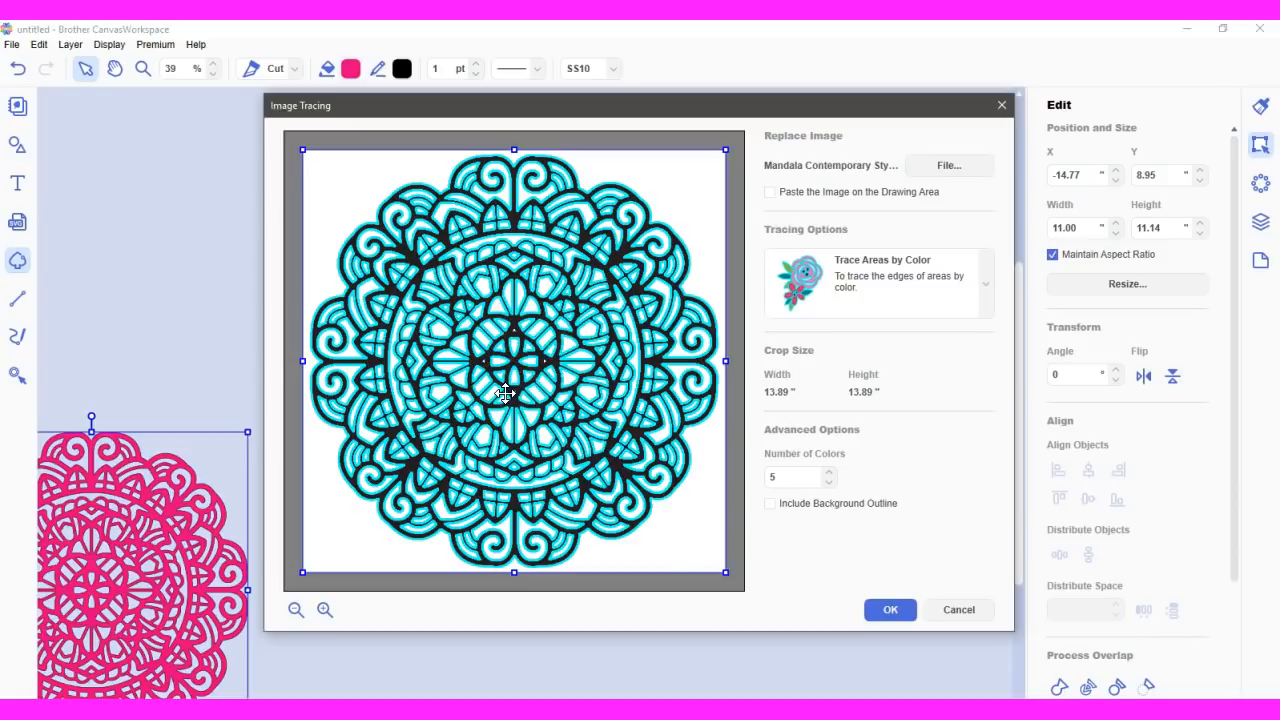
pyautogui.click(888, 612)
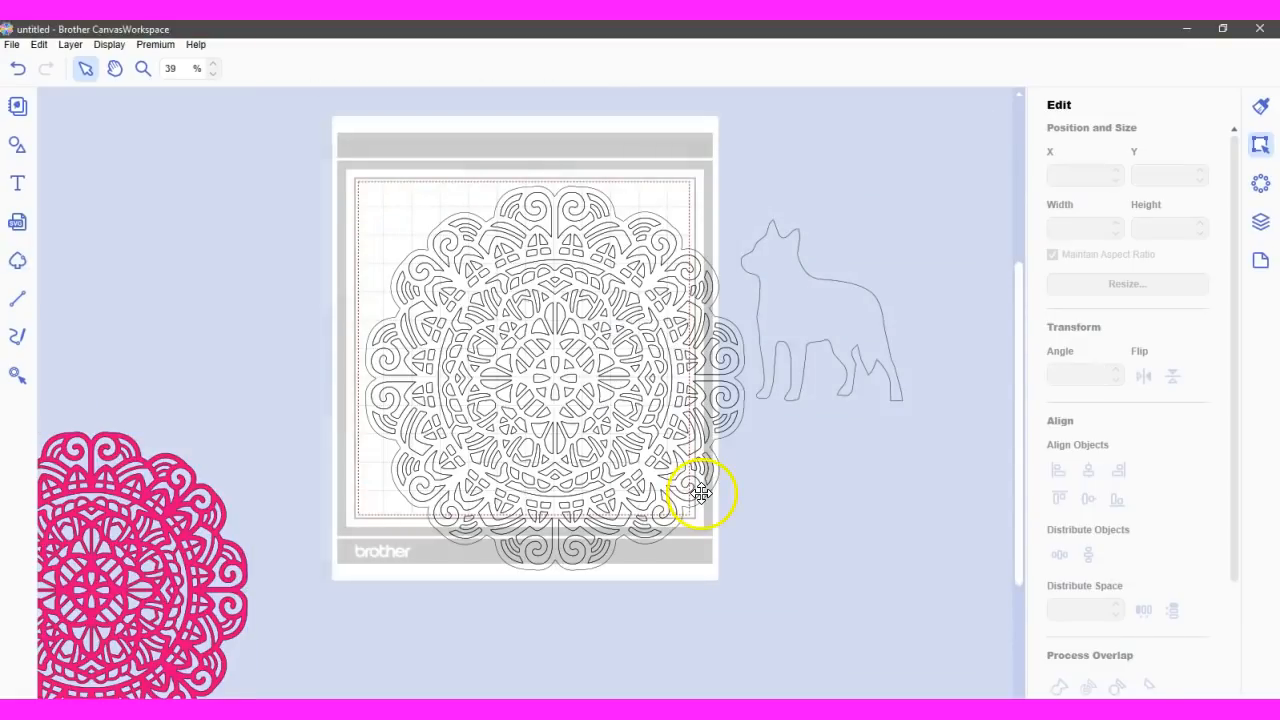
# Move the dog outline farther away from the mat and fill the newly traced mandala with bright pink
pyautogui.click(808, 306)
pyautogui.moveTo(857, 294); pyautogui.dragTo(1010, 179)
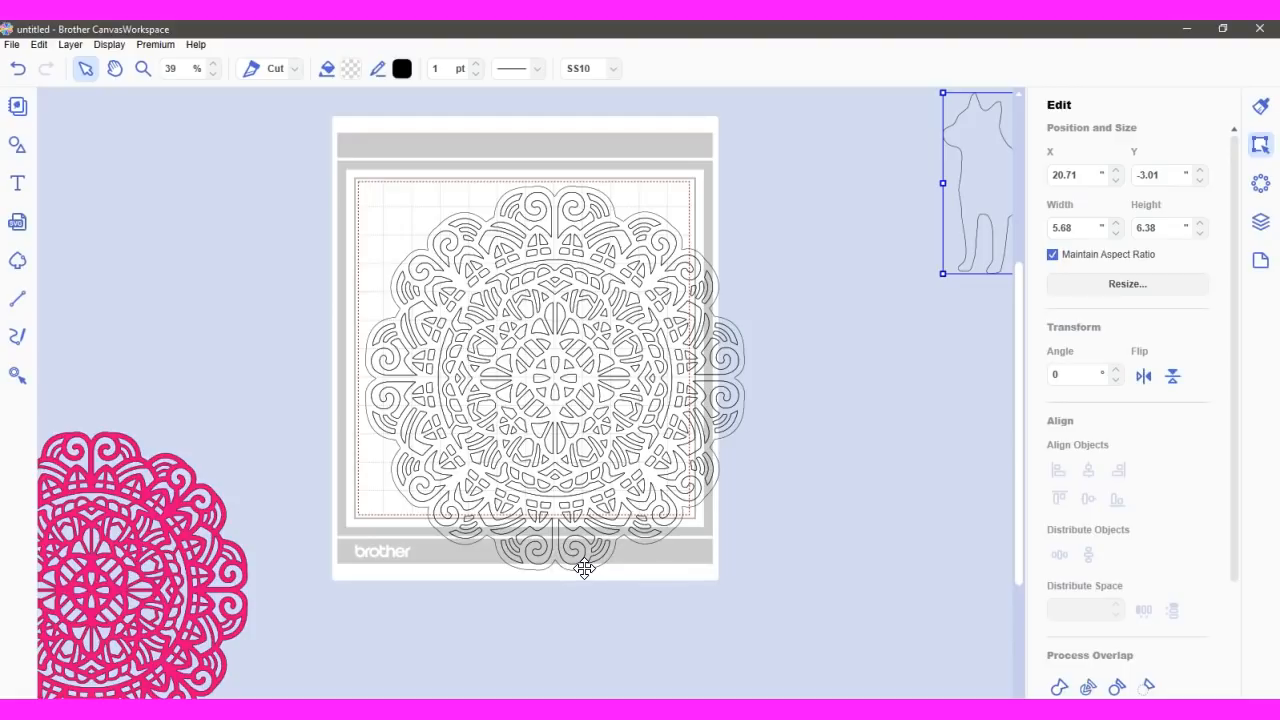
pyautogui.click(657, 215)
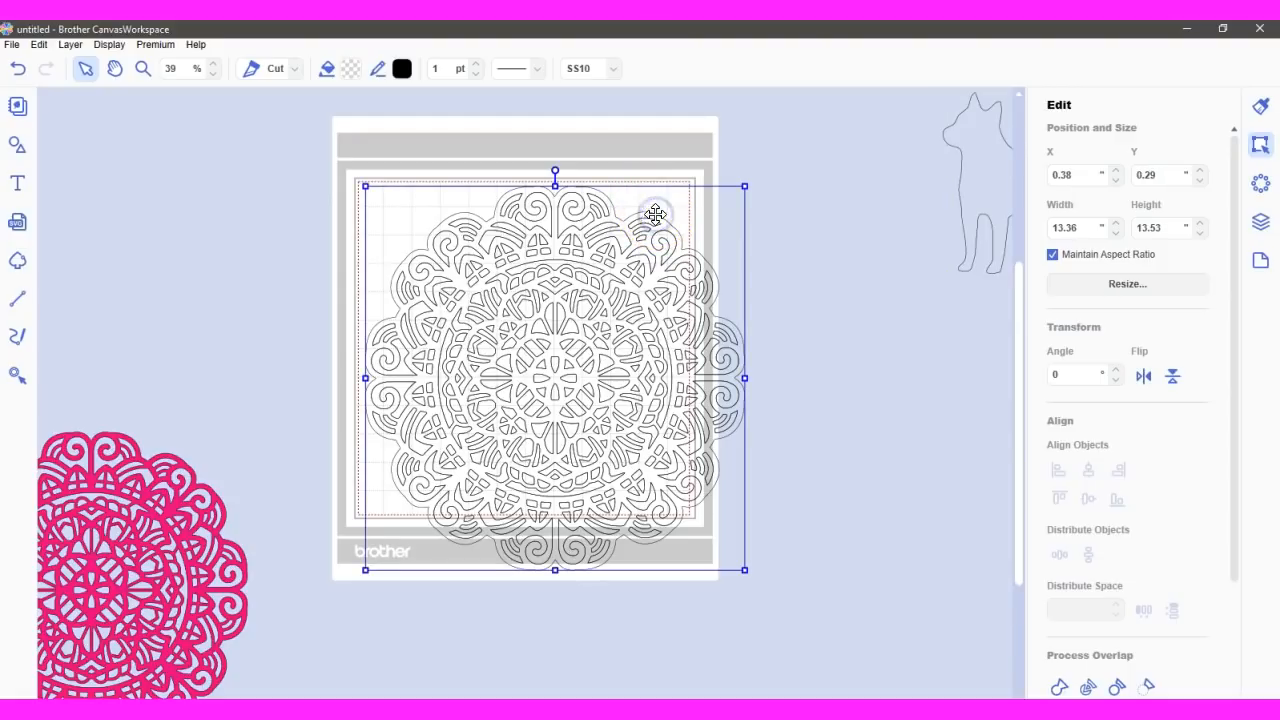
pyautogui.click(1266, 157)
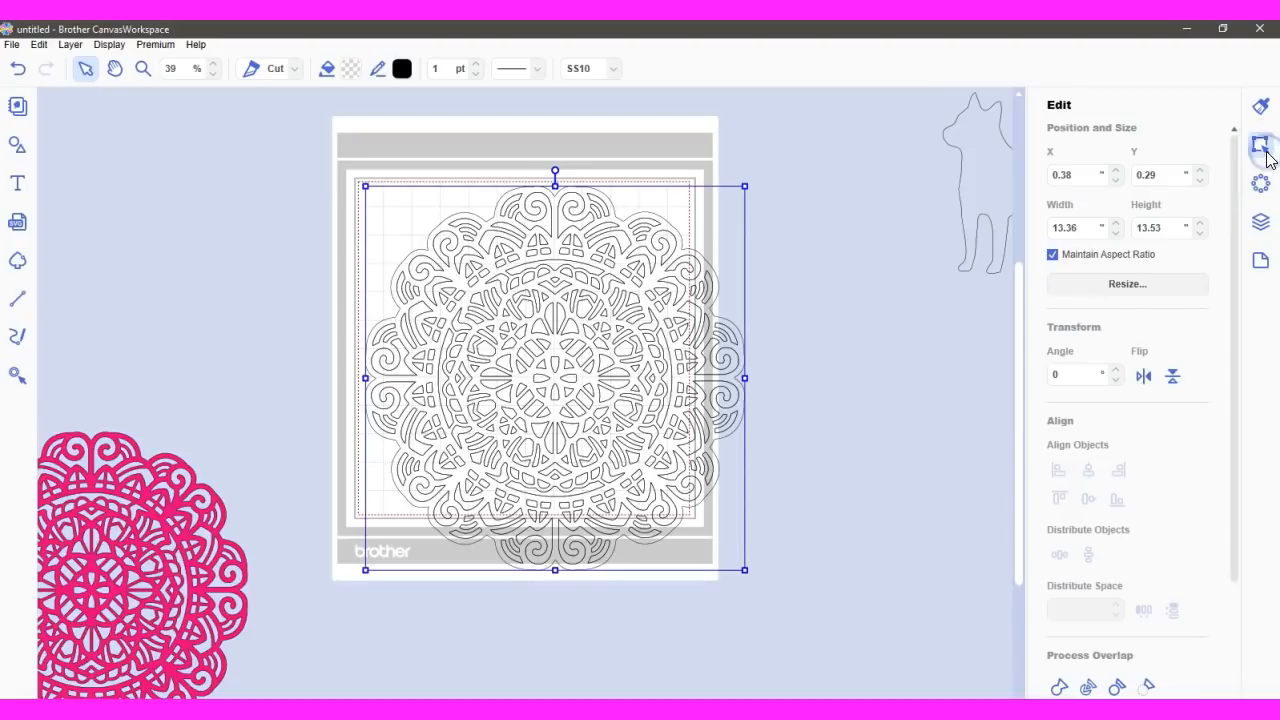
pyautogui.click(1262, 106)
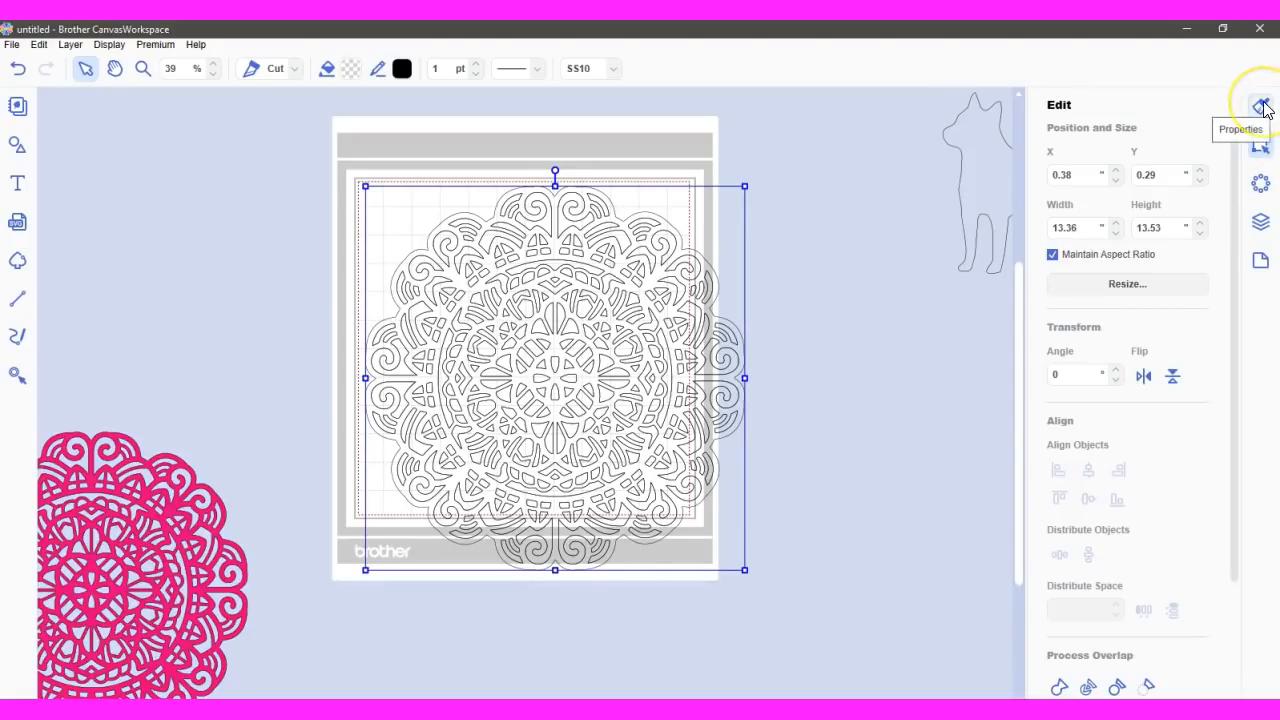
pyautogui.click(1104, 262)
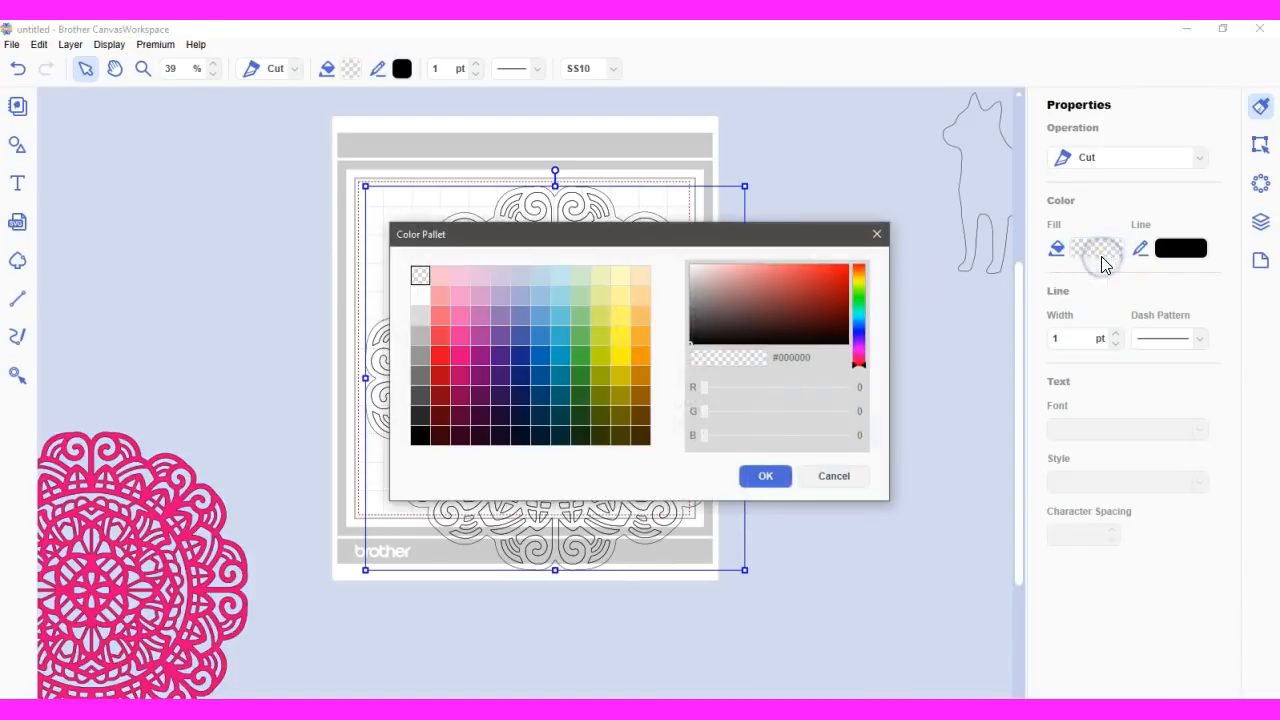
pyautogui.click(461, 357)
pyautogui.click(766, 474)
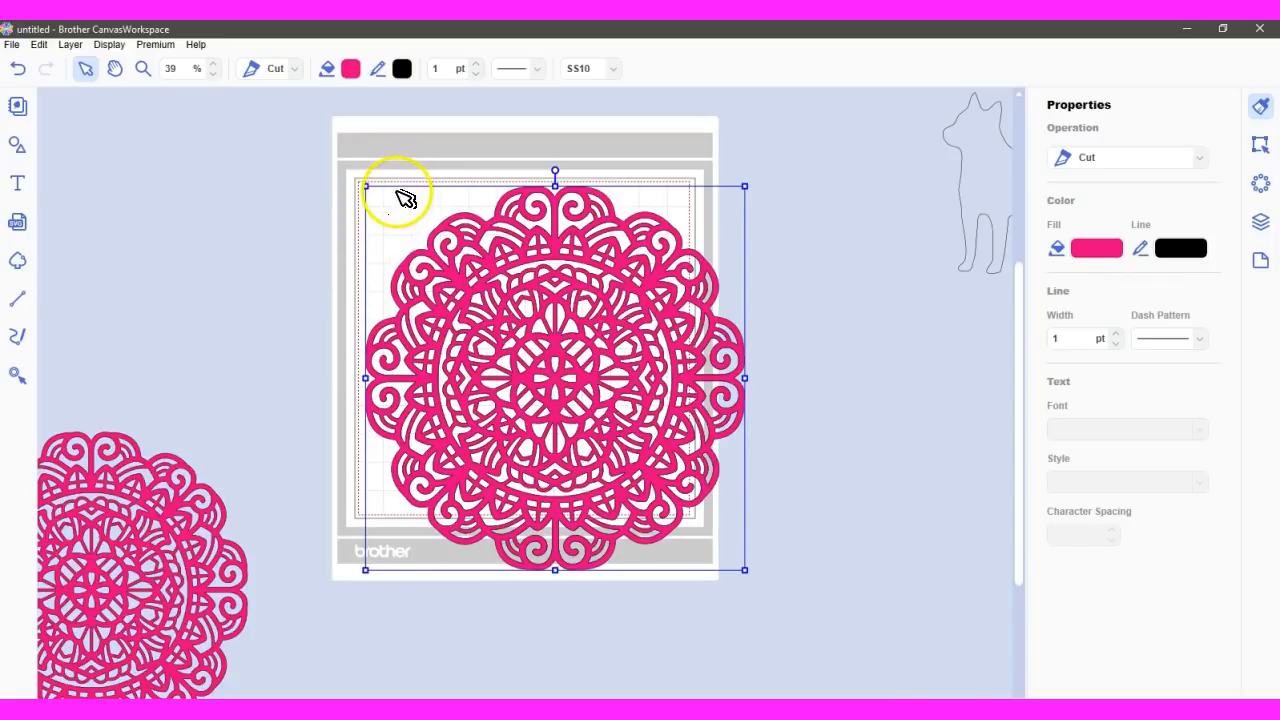
# Move the newly filled mandala off the mat and delete all the leftover traced outlines underneath it
pyautogui.moveTo(521, 190); pyautogui.dragTo(761, 374)
pyautogui.moveTo(850, 405); pyautogui.dragTo(1037, 554)
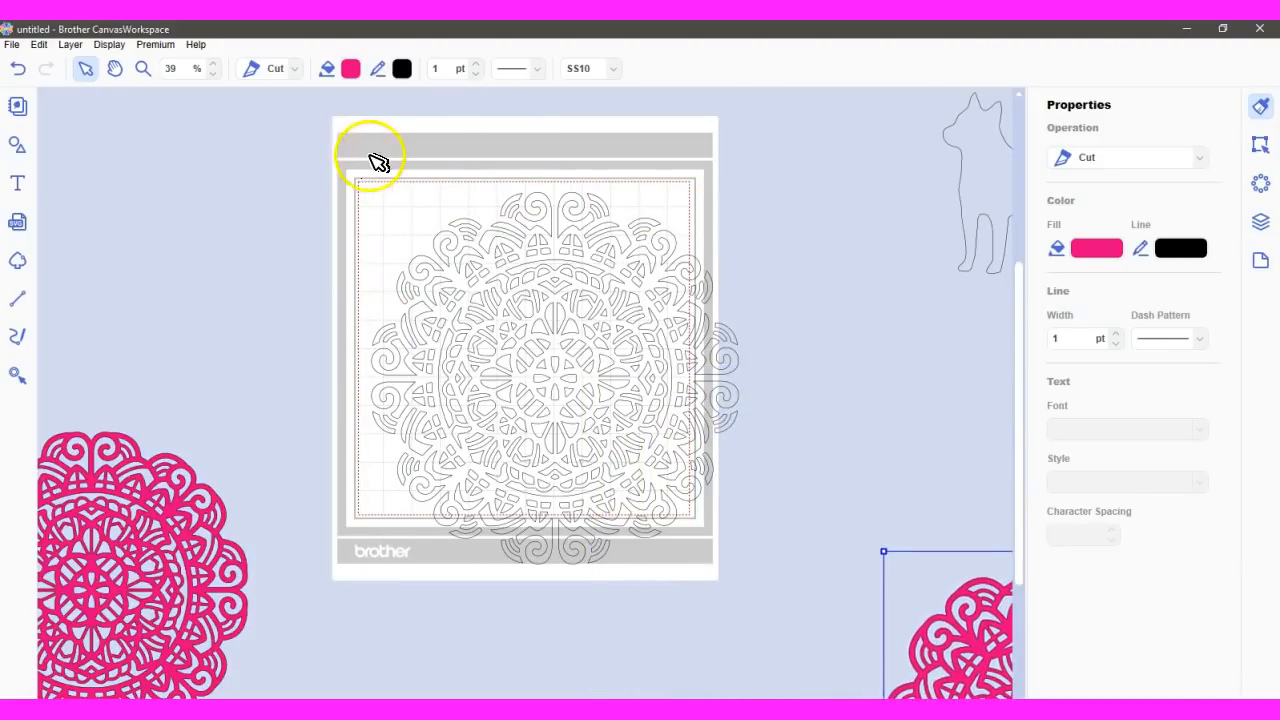
pyautogui.moveTo(361, 156); pyautogui.dragTo(494, 300)
pyautogui.moveTo(620, 450); pyautogui.dragTo(756, 580)
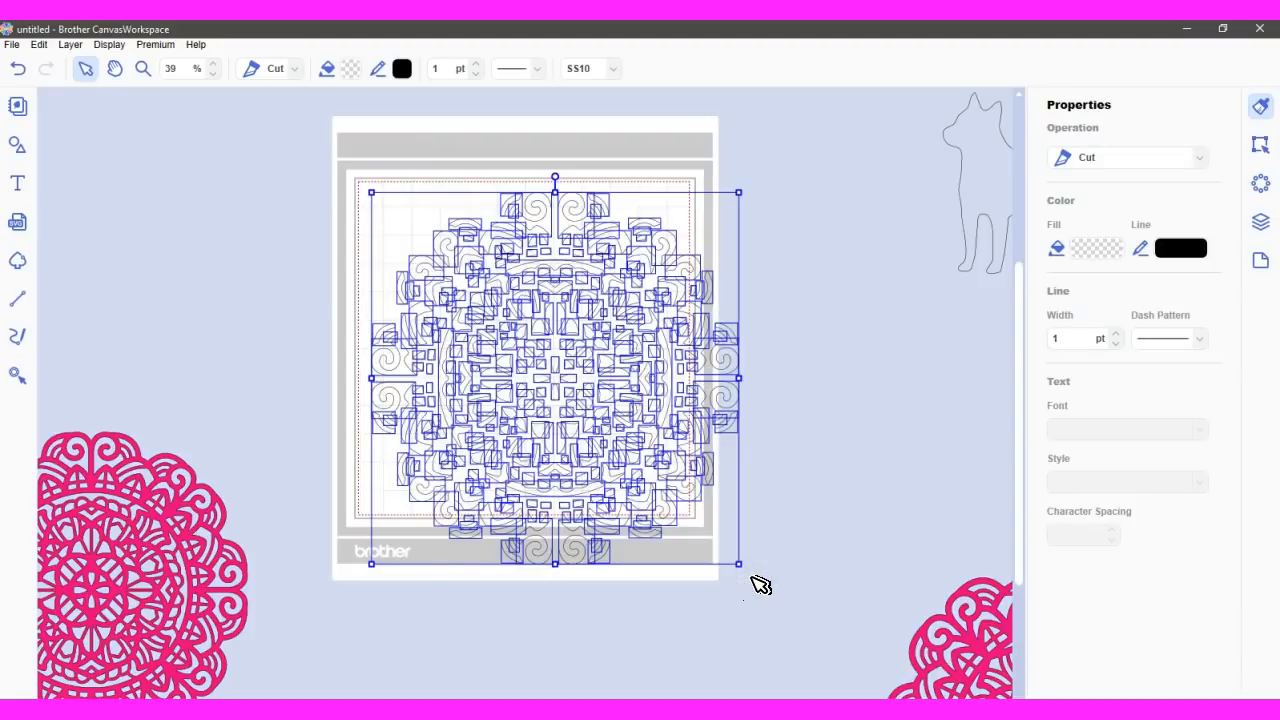
pyautogui.press('Delete')
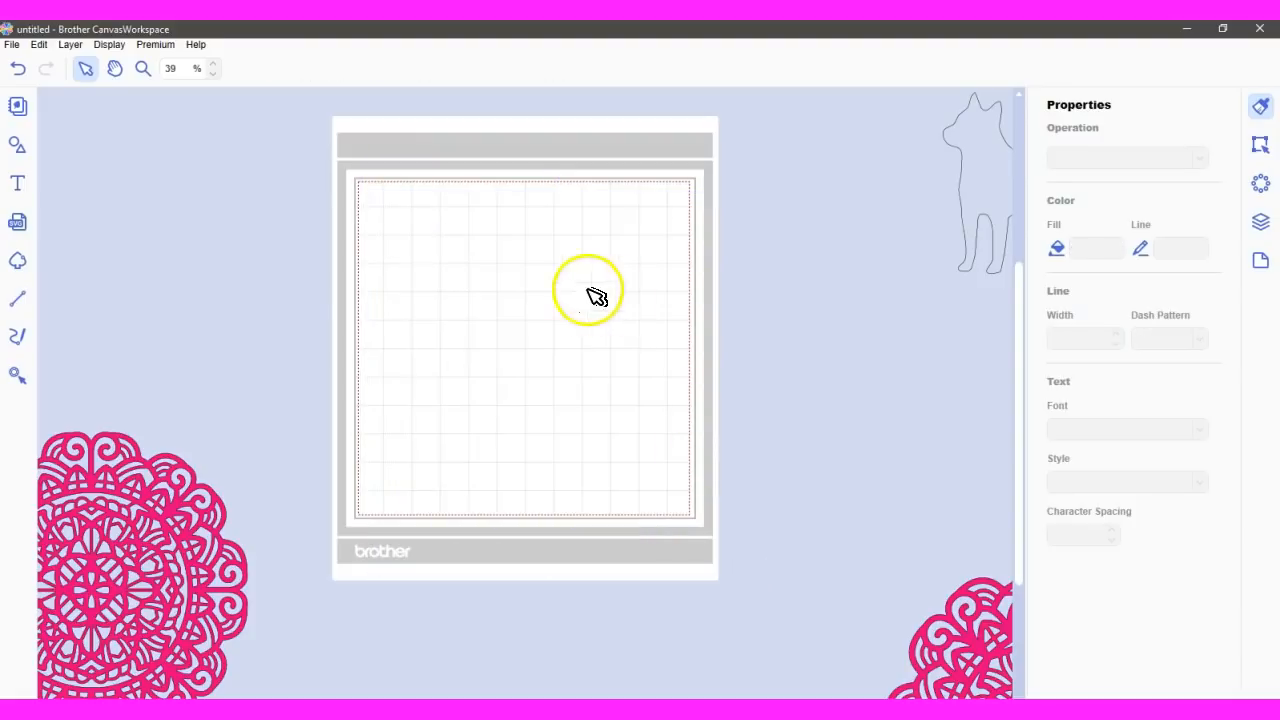
# Delete the newly traced pink mandala and move the original pink mandala back onto the center of the mat
pyautogui.click(972, 634)
pyautogui.moveTo(972, 634); pyautogui.dragTo(475, 265)
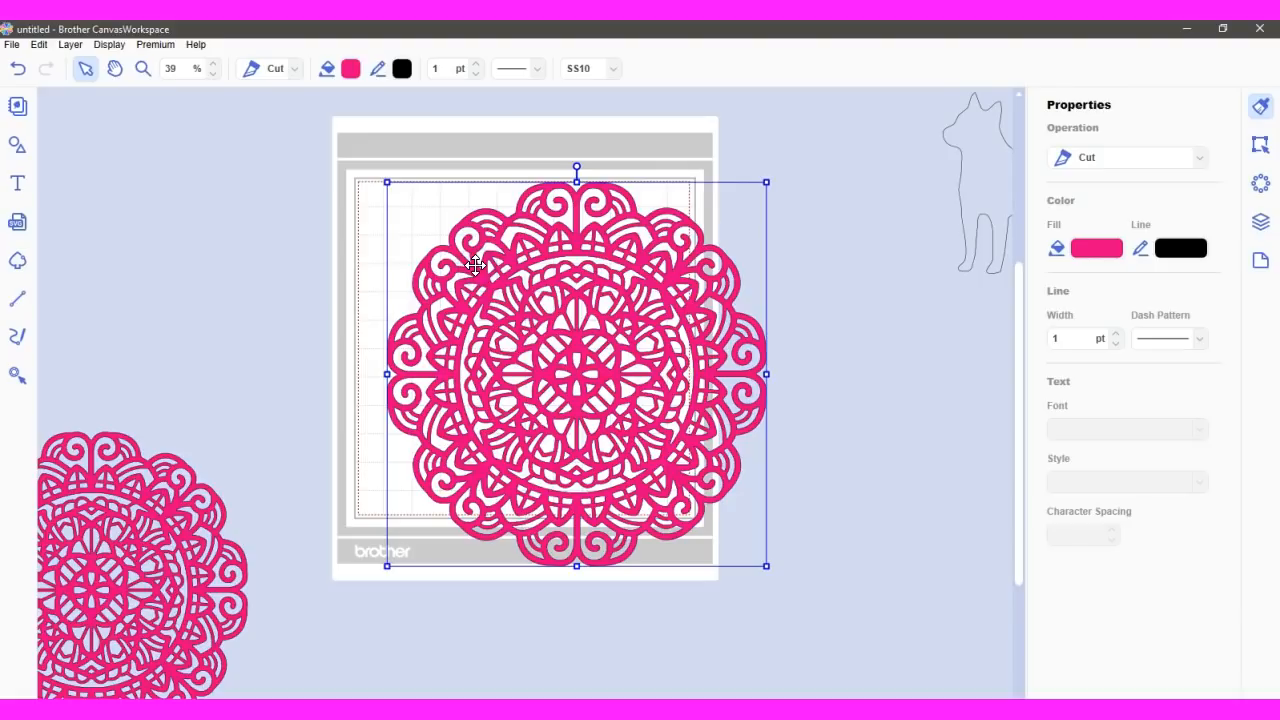
pyautogui.press('Delete')
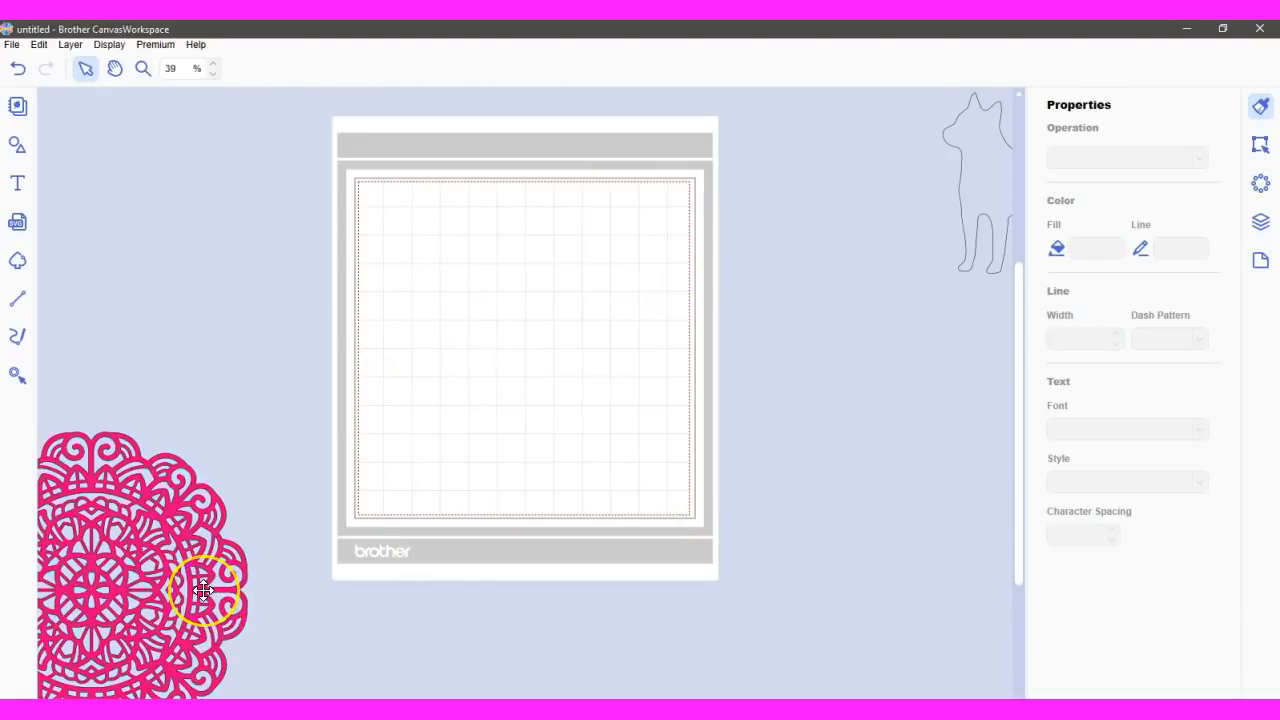
pyautogui.moveTo(203, 590); pyautogui.dragTo(637, 351)
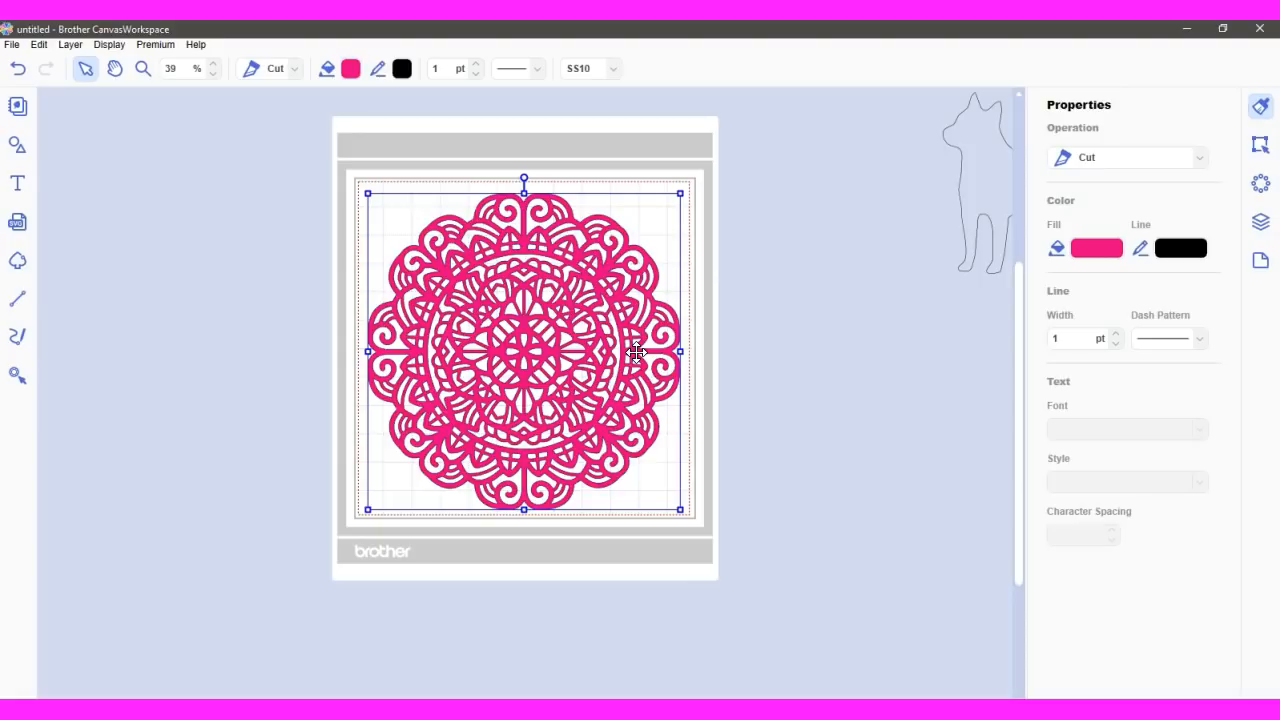
# Position the dog outline just to the right of the mat and fill it with black
pyautogui.moveTo(982, 181); pyautogui.dragTo(768, 320)
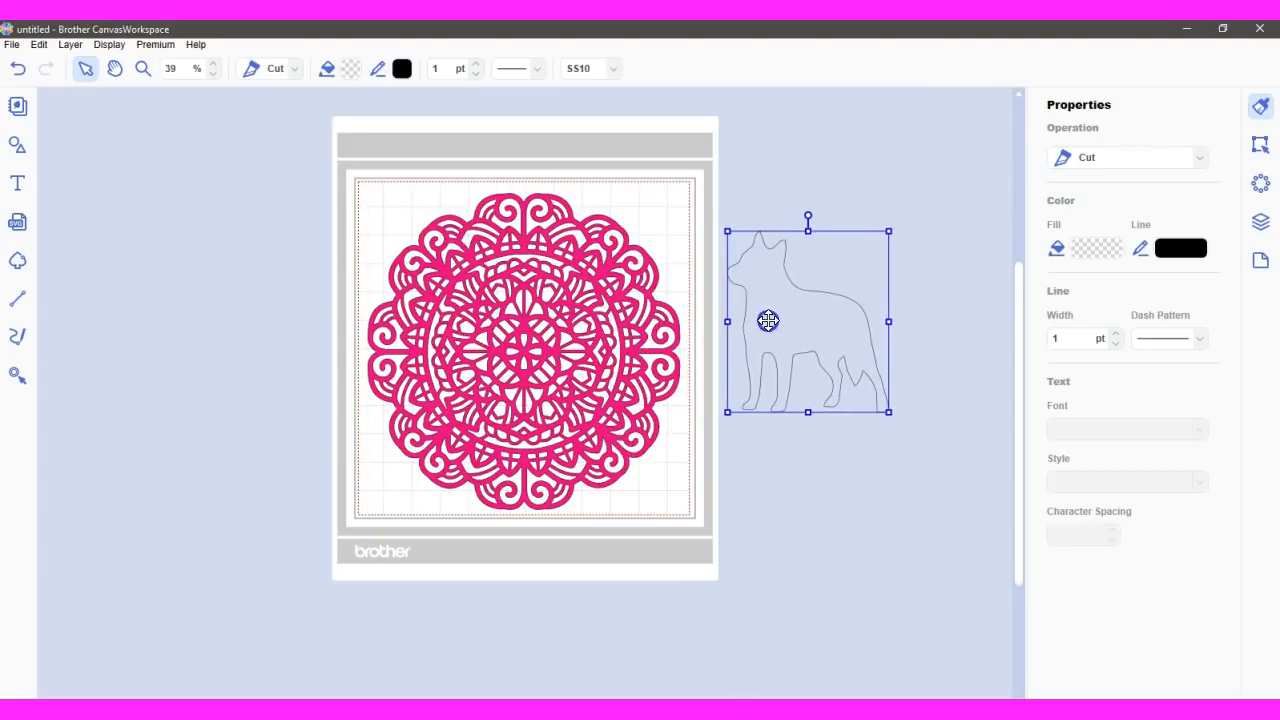
pyautogui.click(1105, 252)
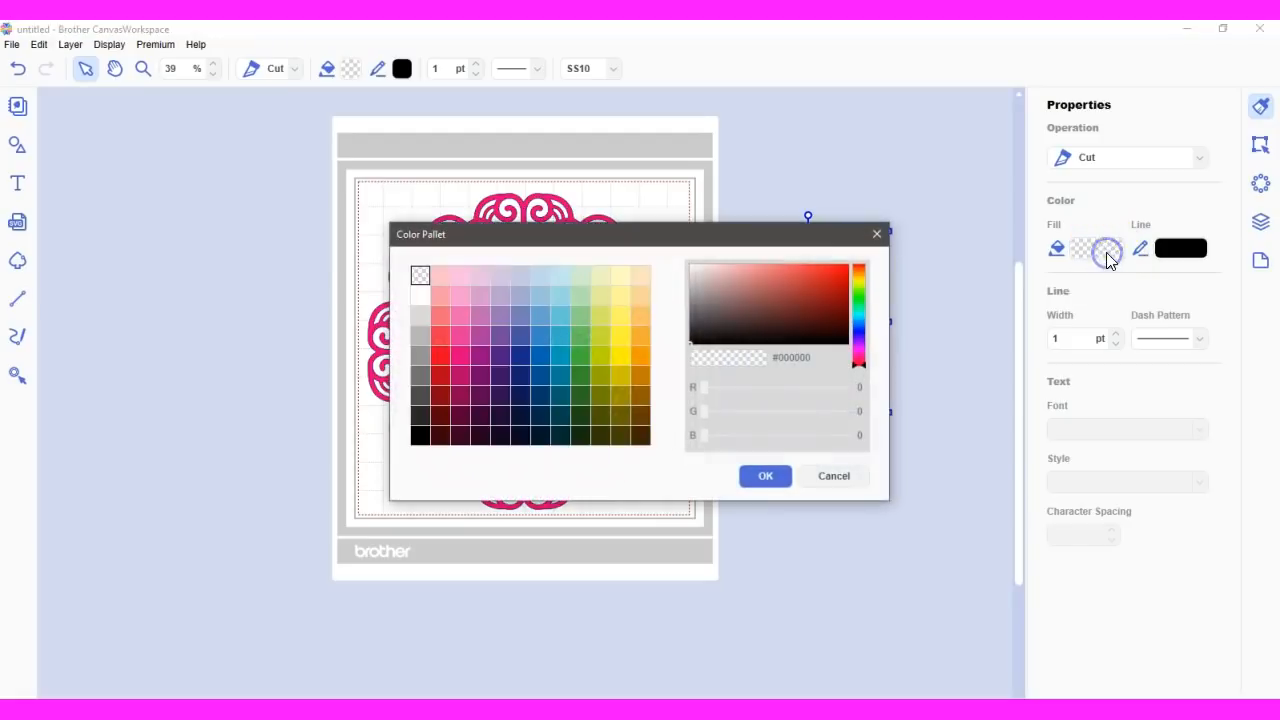
pyautogui.click(420, 436)
pyautogui.click(766, 476)
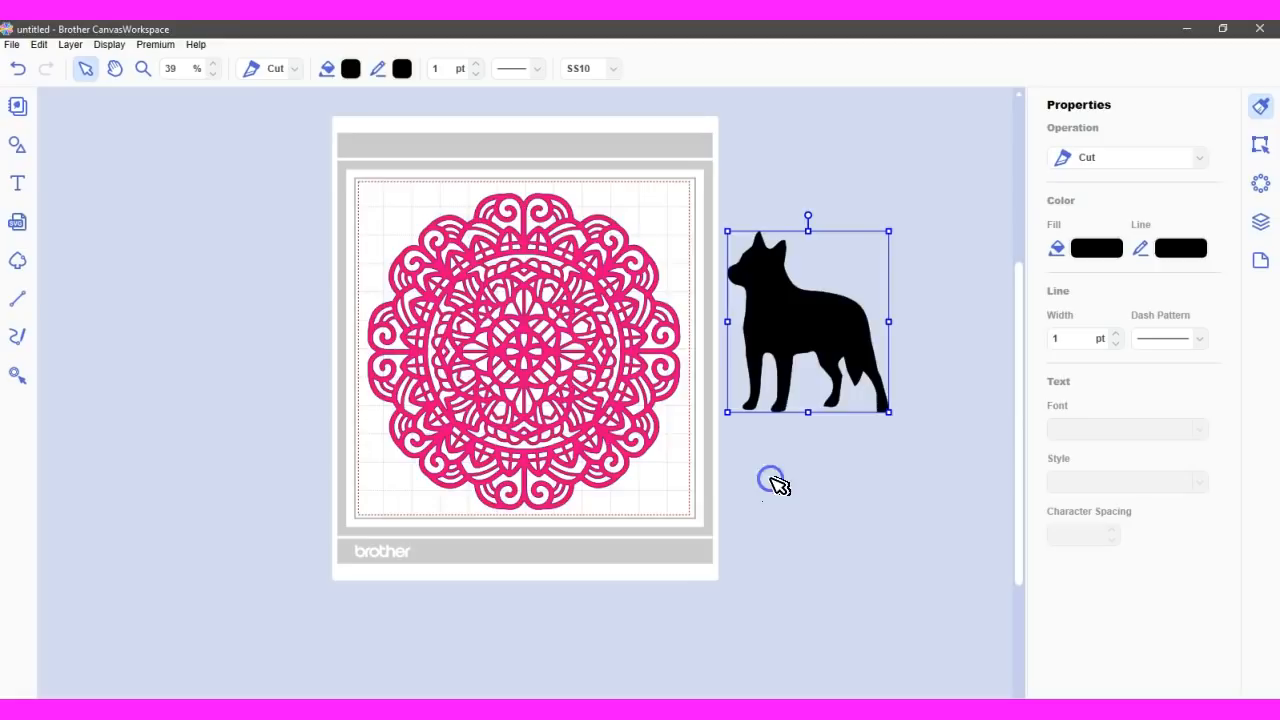
pyautogui.moveTo(791, 313); pyautogui.dragTo(789, 319)
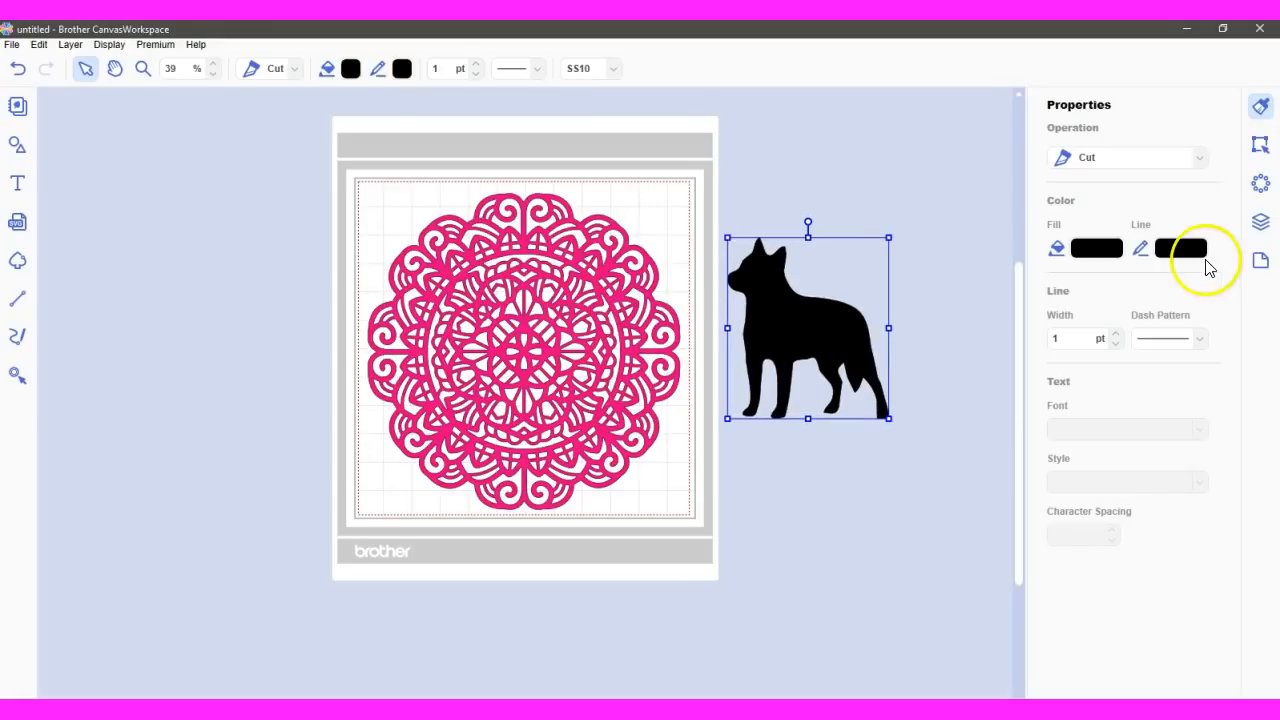
# Create an outward offset line with round corners around only the outer edge of the dog, leaving the original line as is
pyautogui.click(1262, 262)
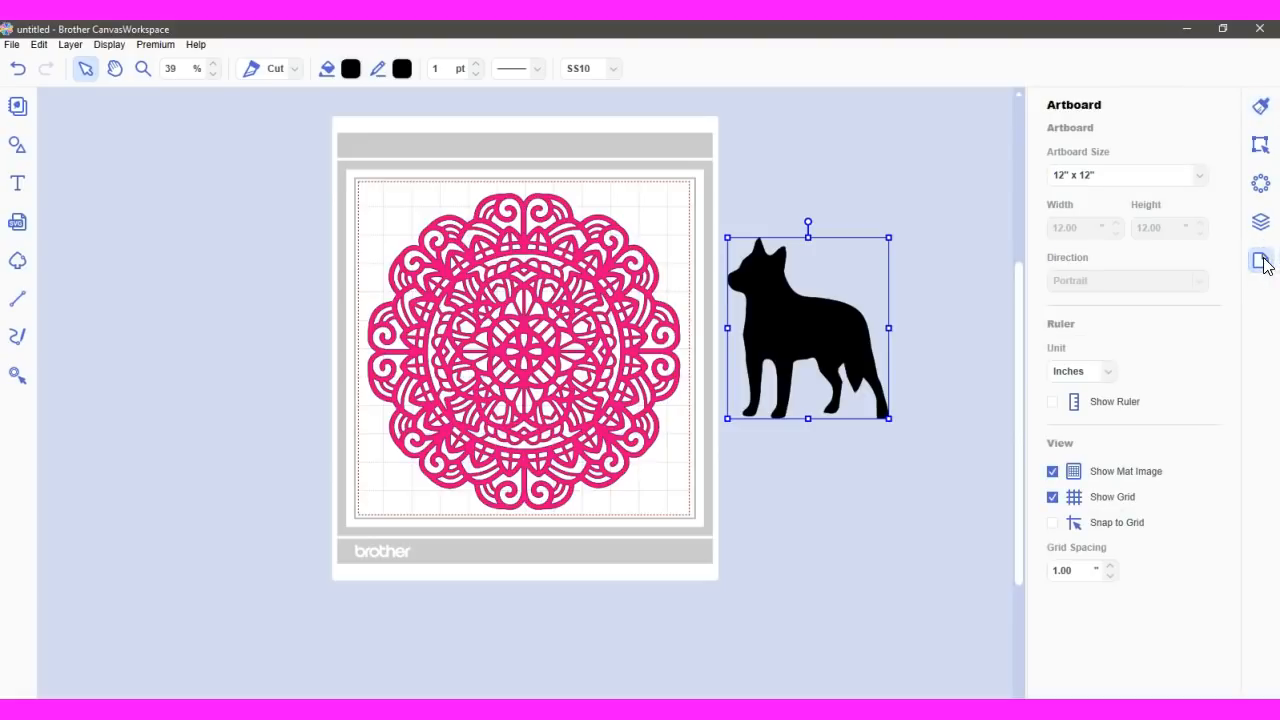
pyautogui.click(1260, 106)
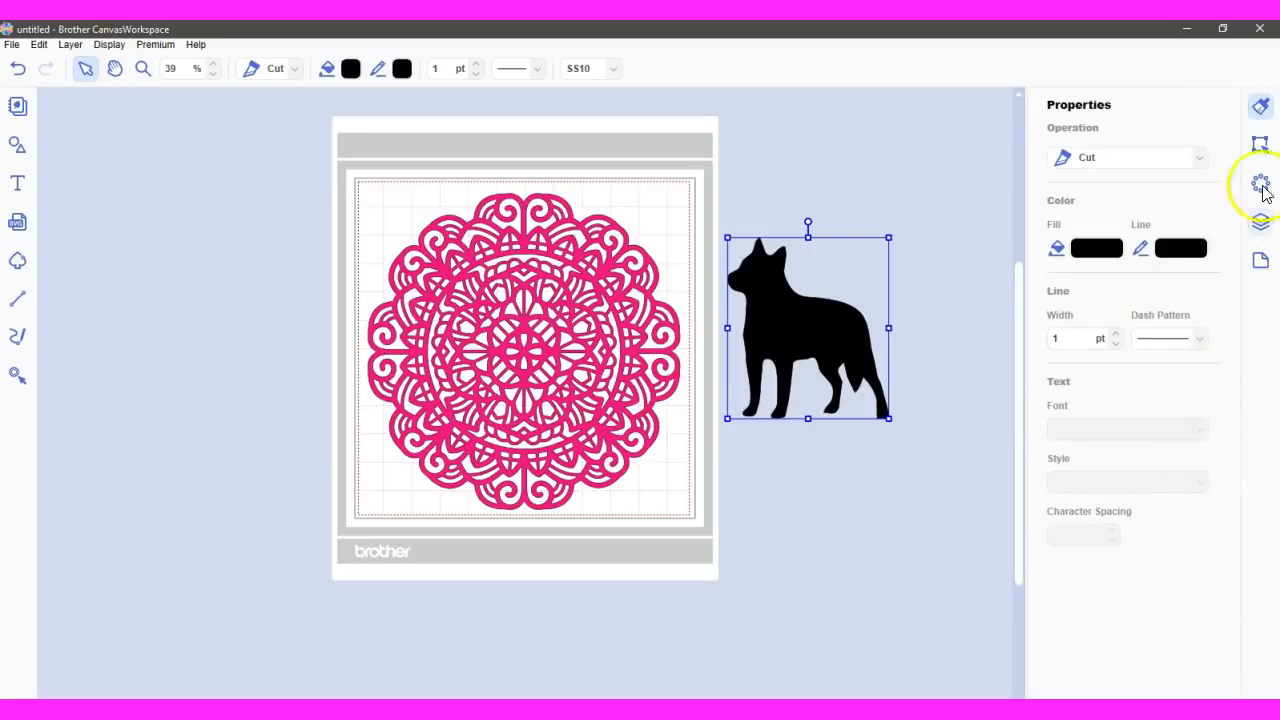
pyautogui.click(1260, 146)
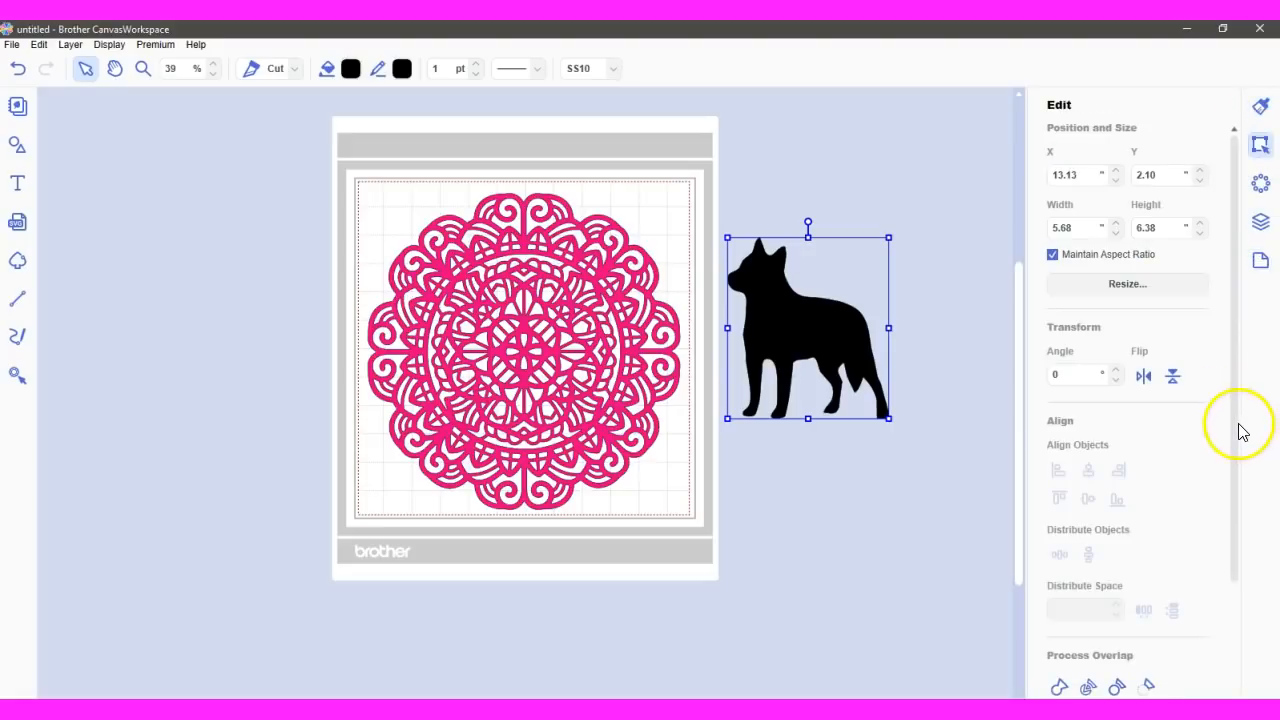
pyautogui.moveTo(1236, 430); pyautogui.dragTo(1230, 625)
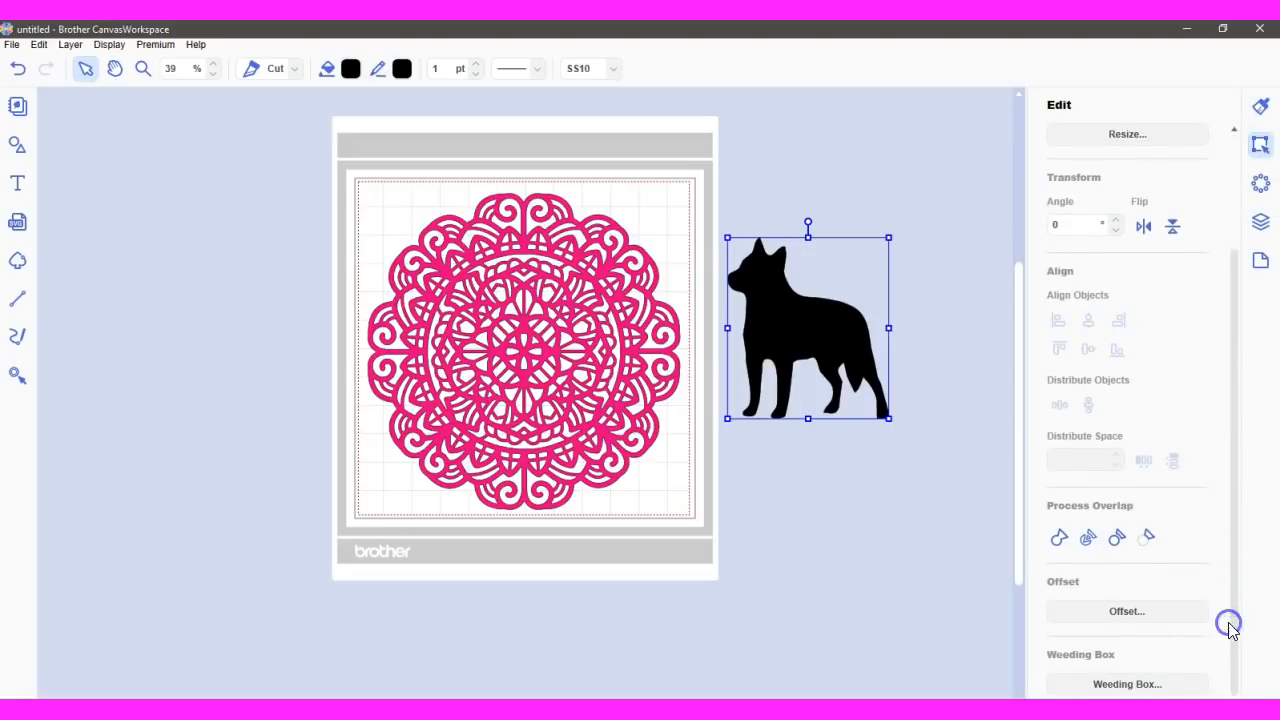
pyautogui.click(1125, 614)
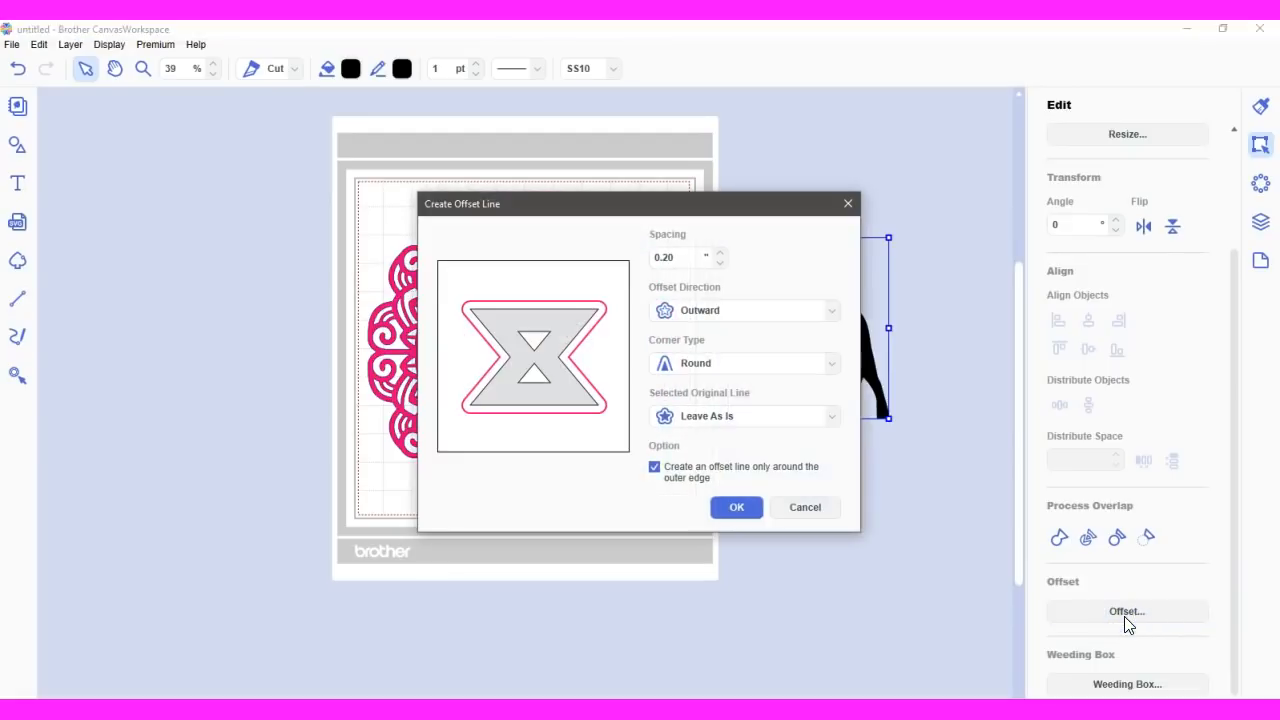
pyautogui.click(720, 253)
pyautogui.click(720, 253)
pyautogui.click(720, 253)
pyautogui.click(720, 253)
pyautogui.moveTo(676, 257); pyautogui.dragTo(637, 260)
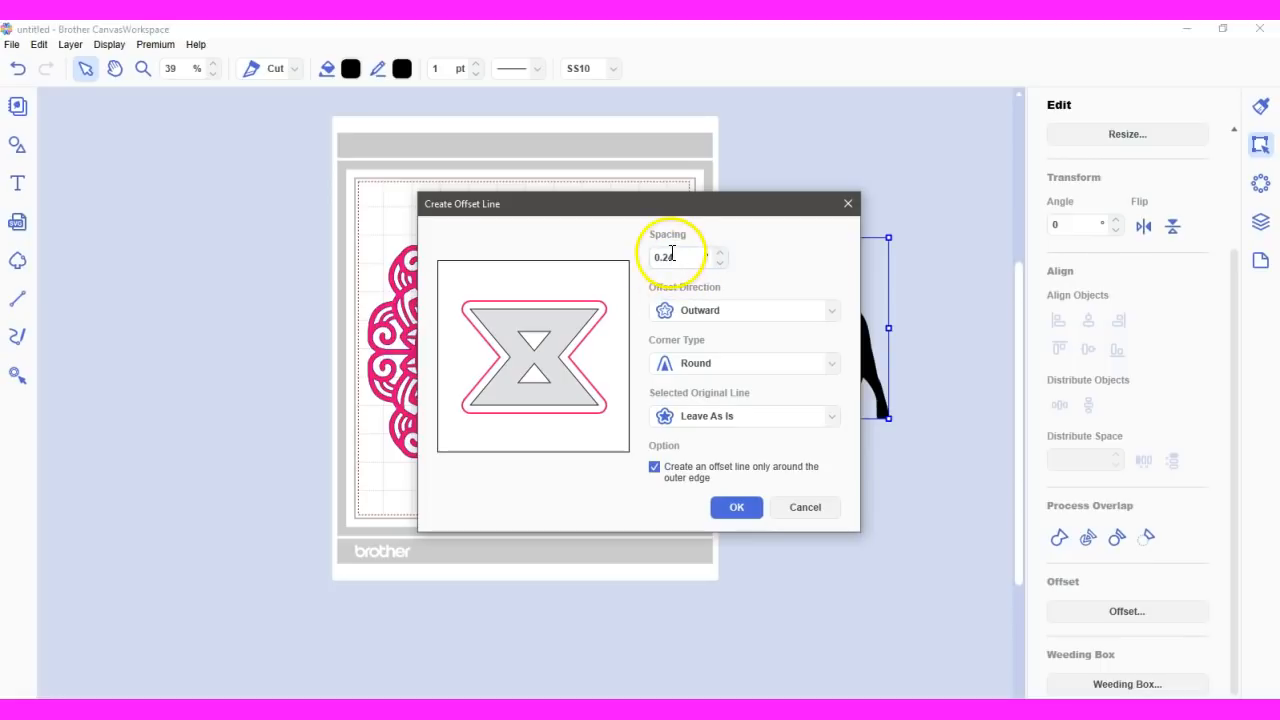
pyautogui.click(673, 257)
pyautogui.moveTo(673, 257); pyautogui.dragTo(653, 256)
pyautogui.write('2')
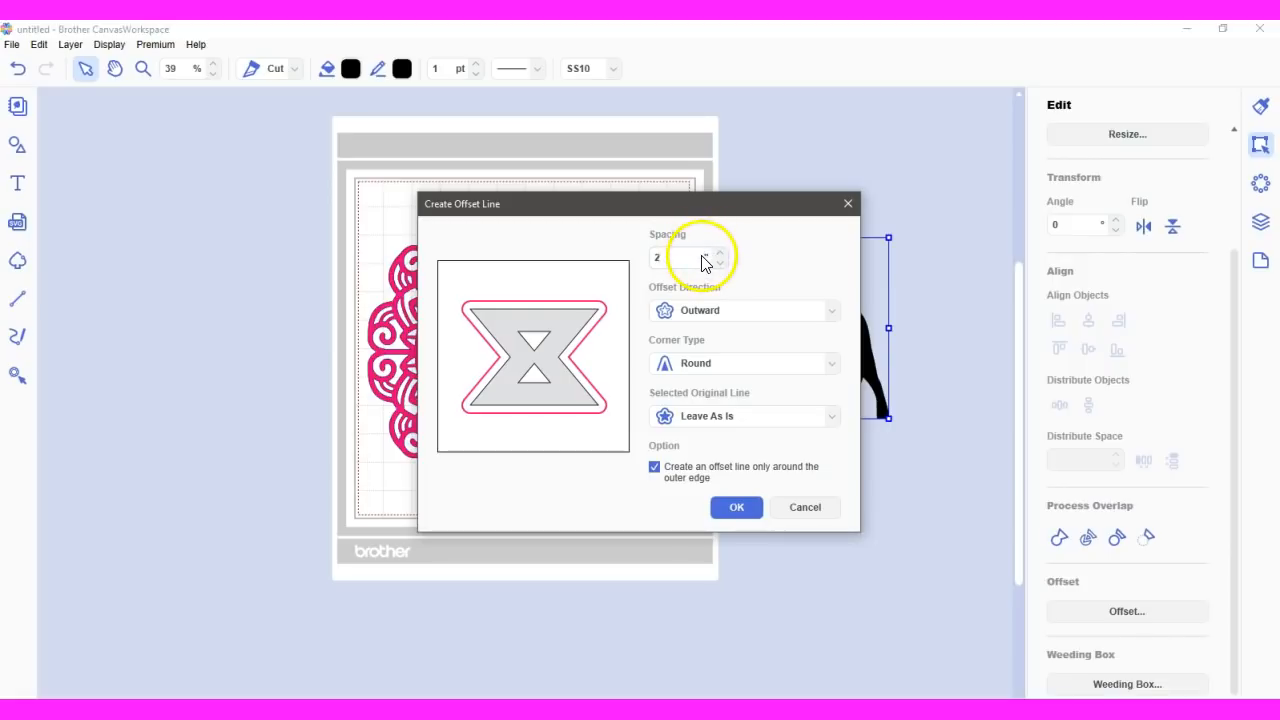
pyautogui.write('.00')
pyautogui.click(740, 512)
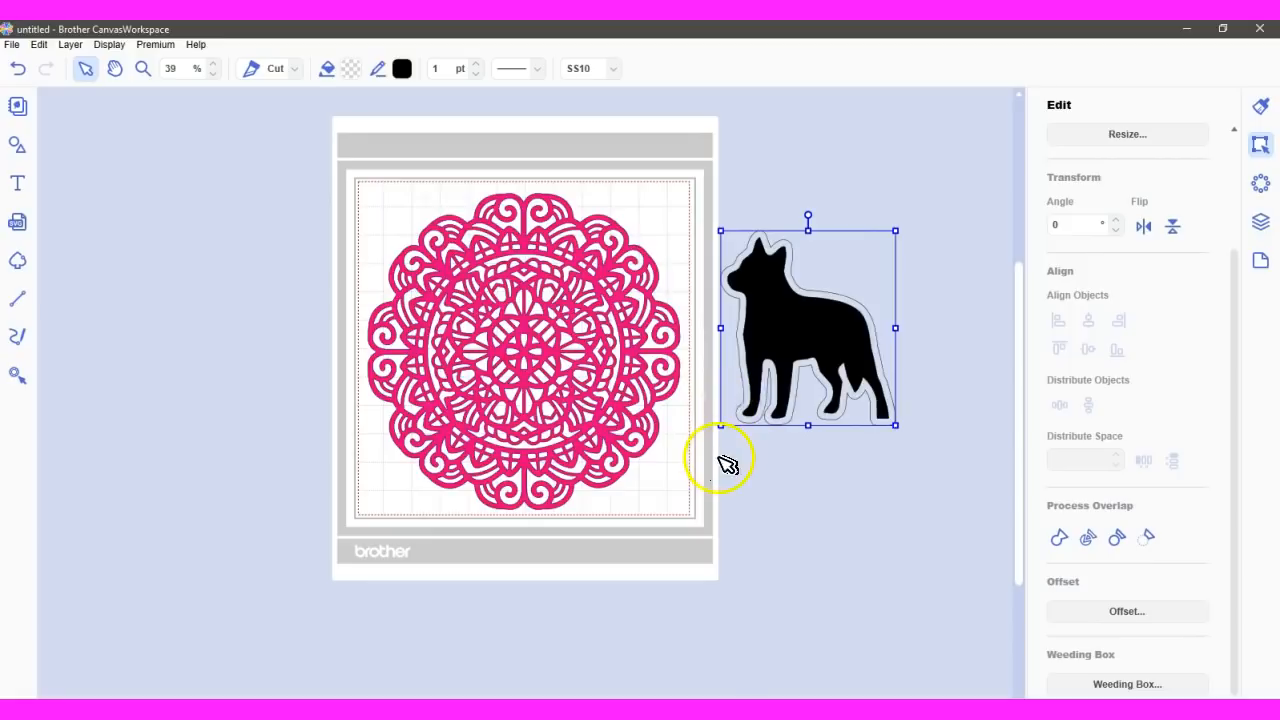
# Enlarge the offset dog outline over the mandala and move it off the left side of the mat
pyautogui.click(787, 340)
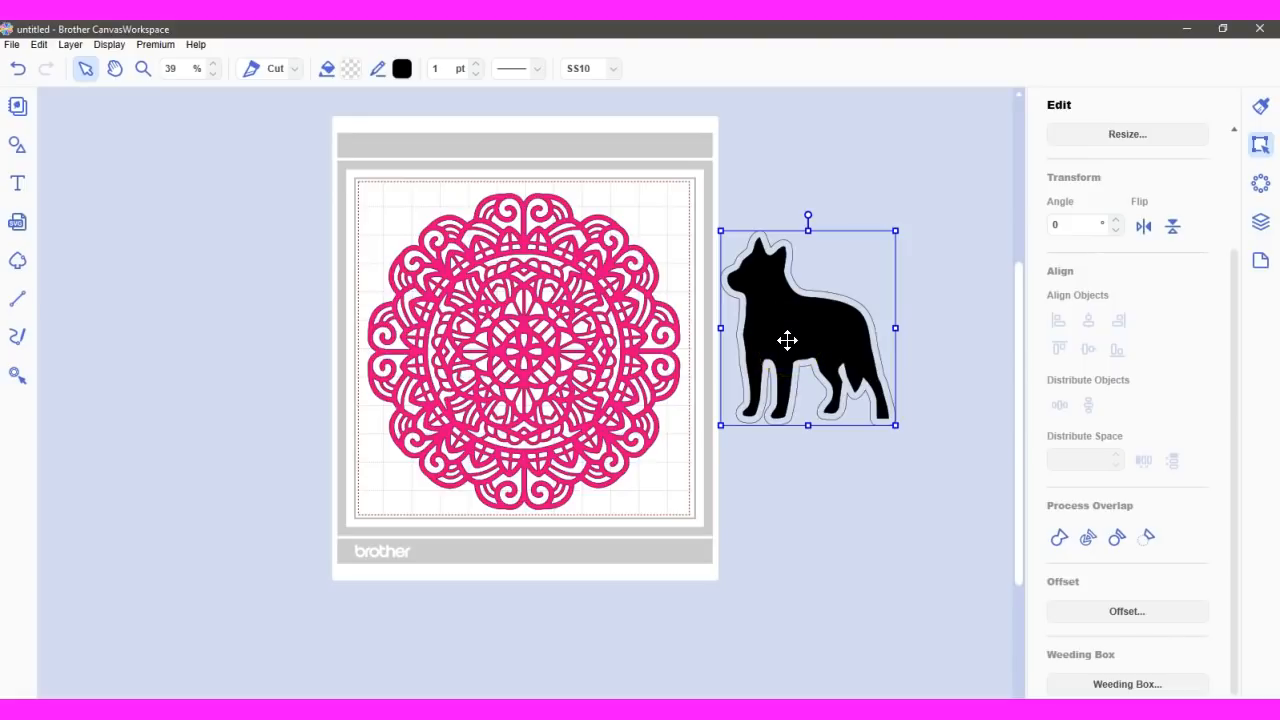
pyautogui.moveTo(787, 347); pyautogui.dragTo(482, 341)
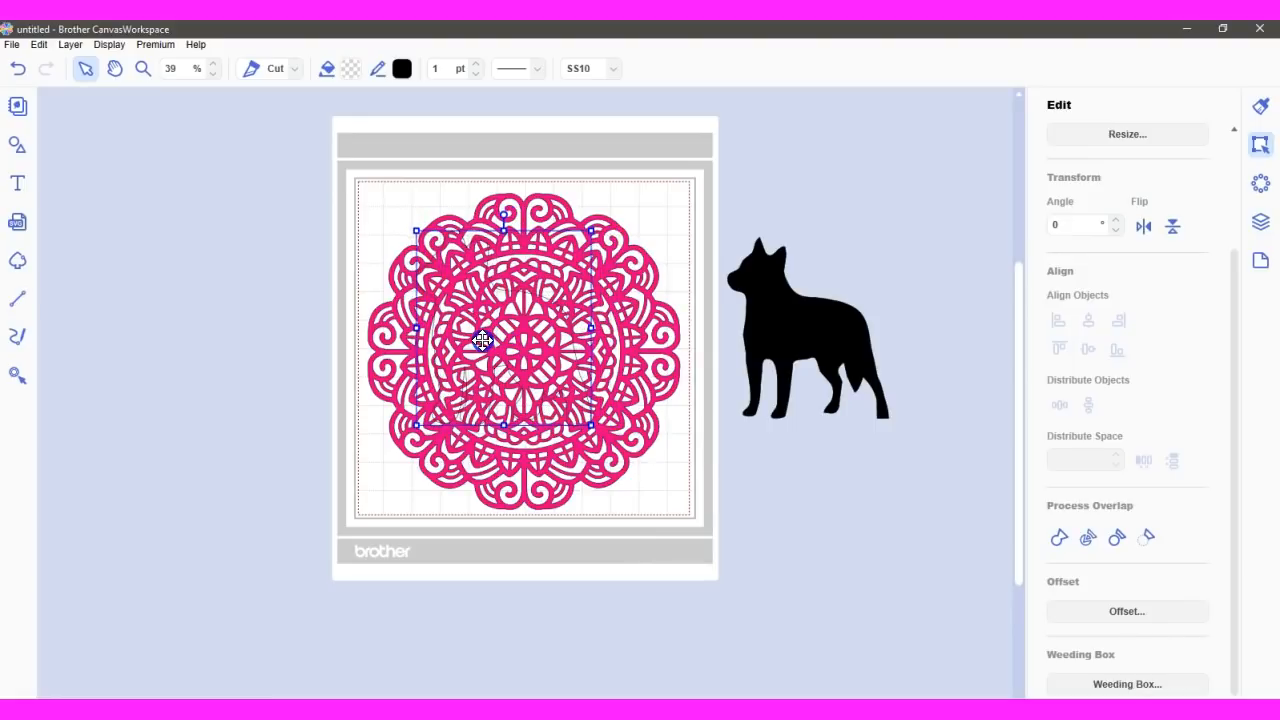
pyautogui.click(547, 383)
pyautogui.moveTo(591, 426); pyautogui.dragTo(628, 449)
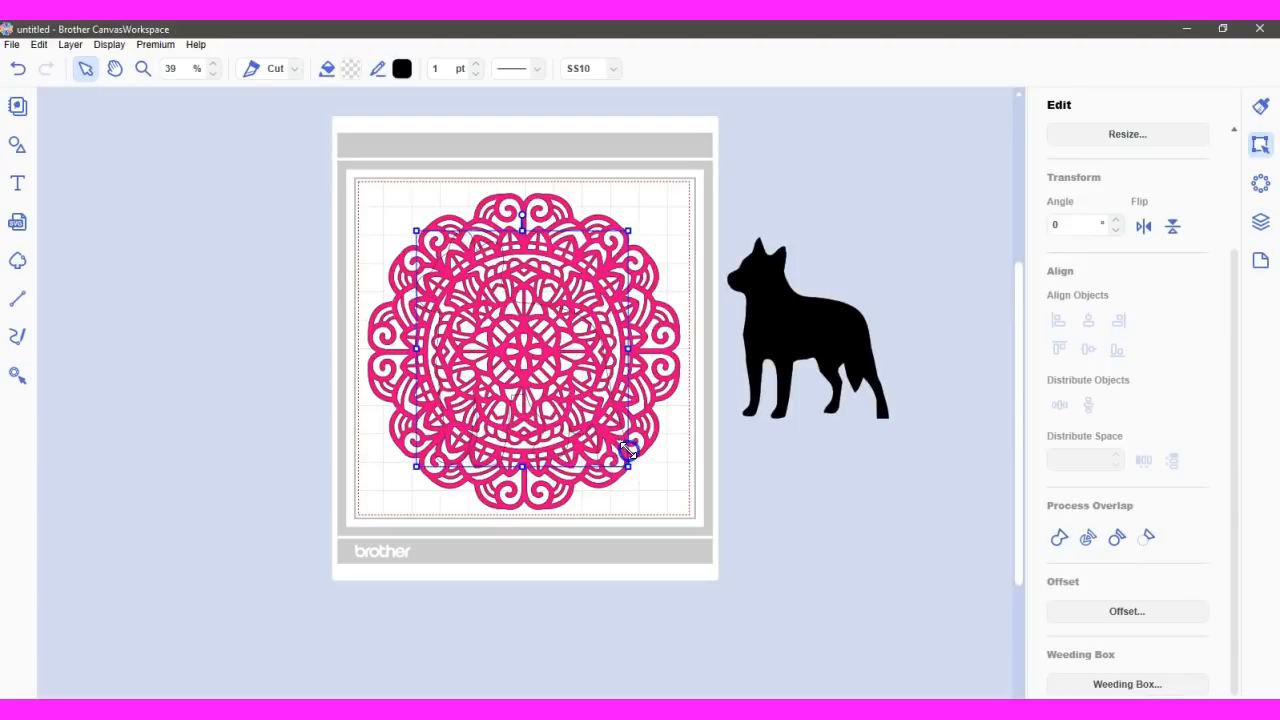
pyautogui.click(531, 357)
pyautogui.moveTo(531, 357); pyautogui.dragTo(225, 321)
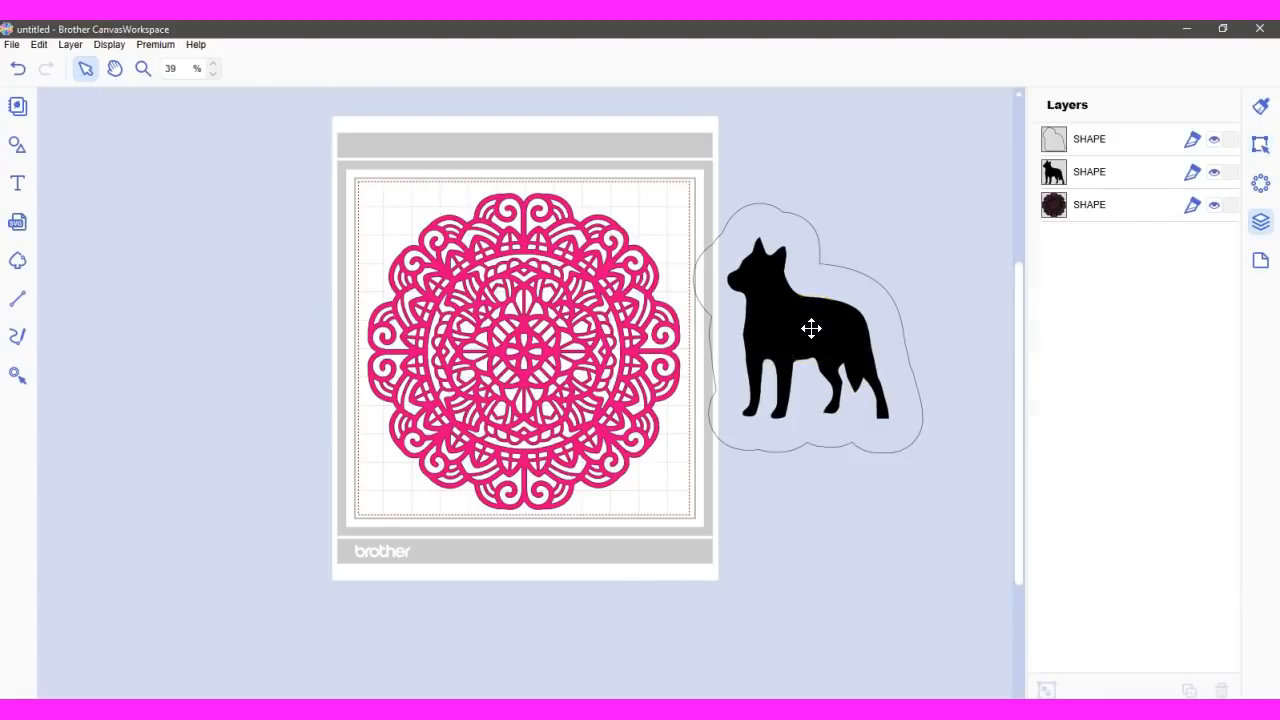
# Duplicate the black dog and move the copy off the mat to the upper right
pyautogui.click(847, 266)
pyautogui.click(1130, 176)
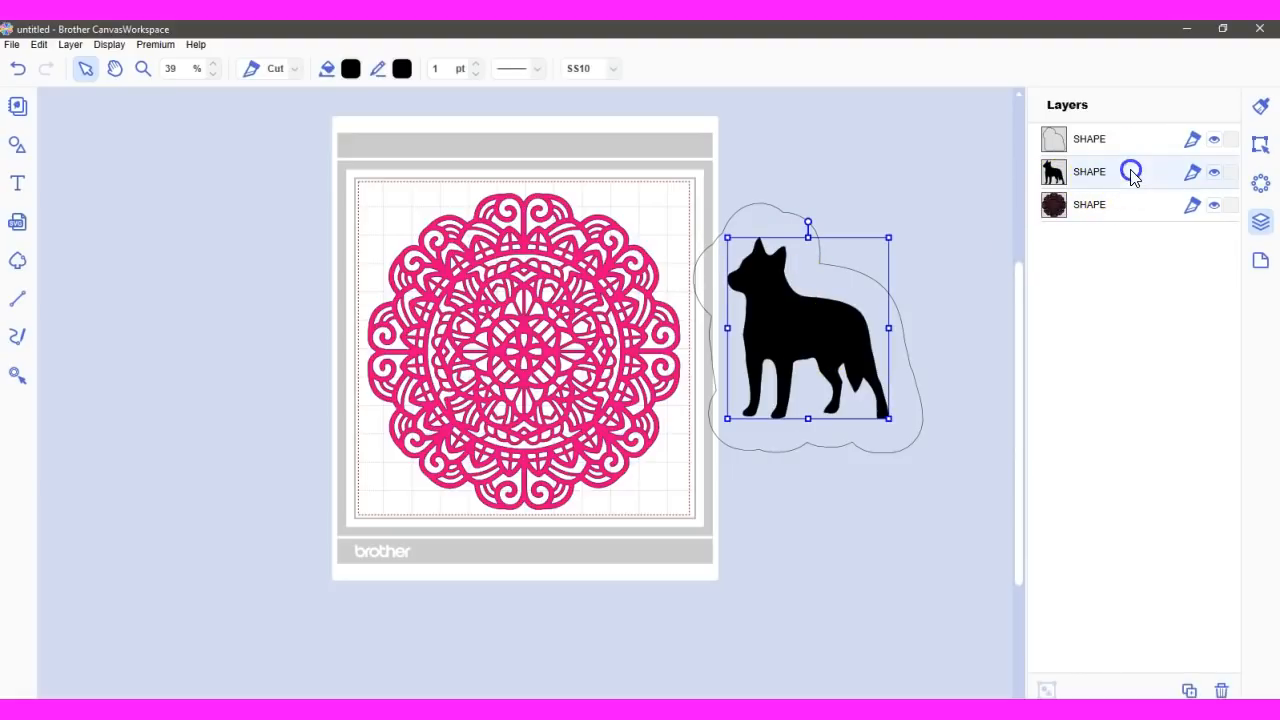
pyautogui.rightClick(1130, 176)
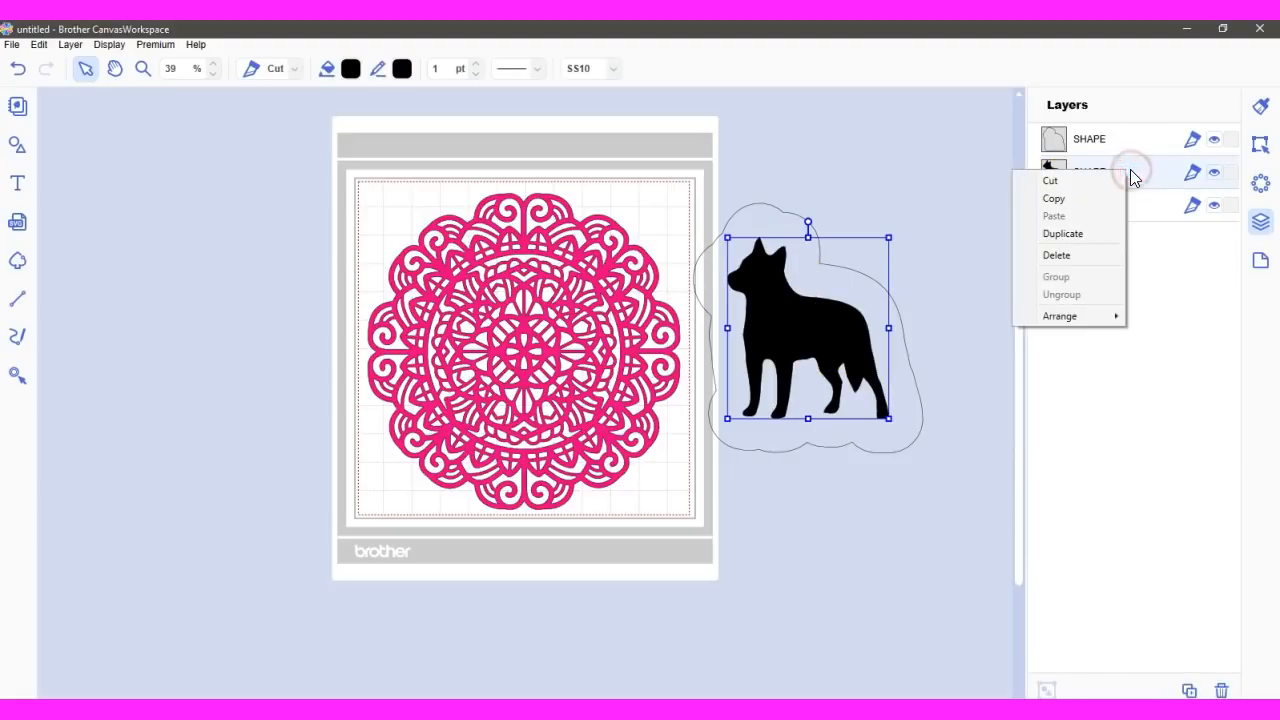
pyautogui.click(1090, 233)
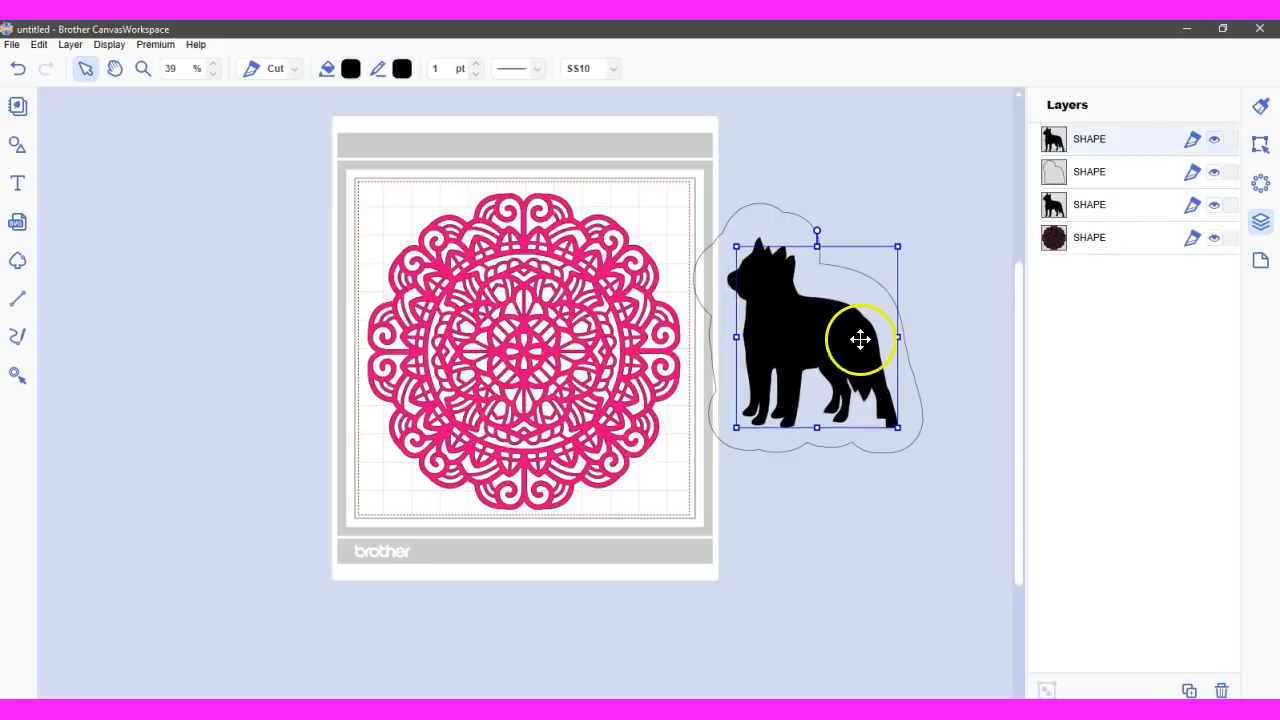
pyautogui.moveTo(851, 343); pyautogui.dragTo(1018, 192)
# Move the original black dog and its offset outline together onto the mandala and enlarge them to 9.66 by 10.50 inches
pyautogui.moveTo(679, 197); pyautogui.dragTo(806, 194)
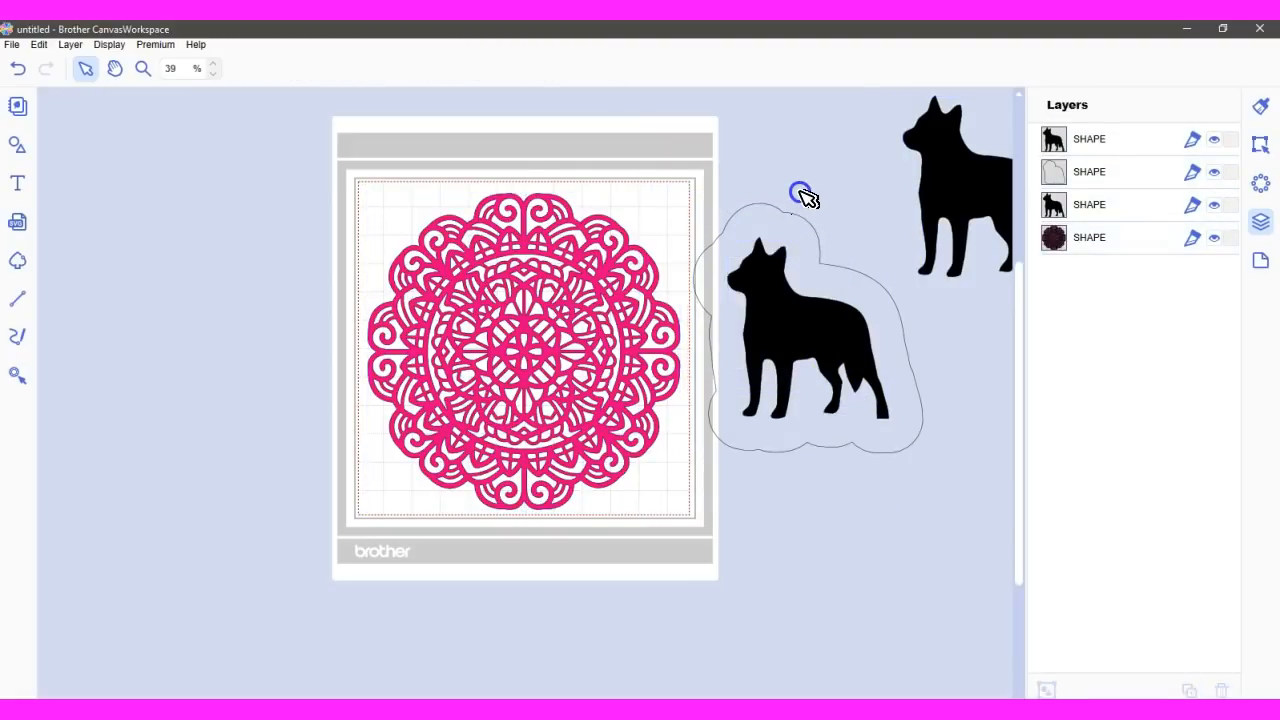
pyautogui.click(795, 292)
pyautogui.moveTo(795, 318); pyautogui.dragTo(485, 326)
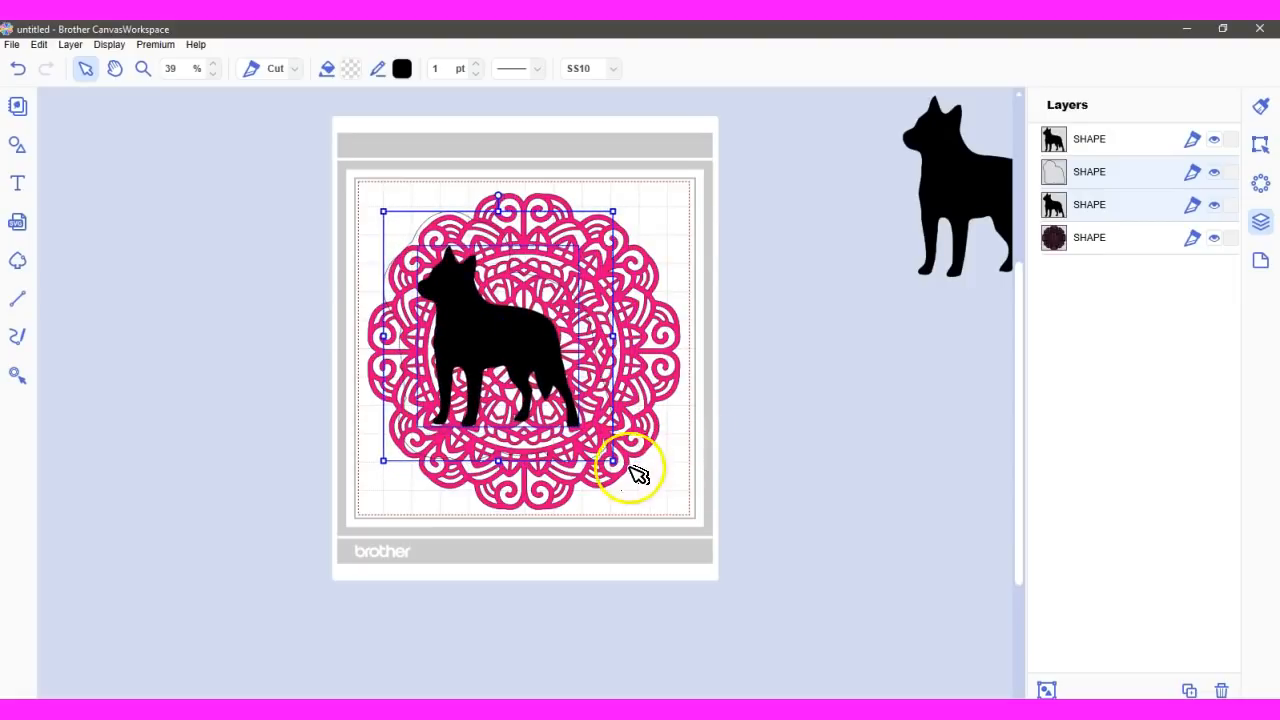
pyautogui.moveTo(614, 464); pyautogui.dragTo(658, 487)
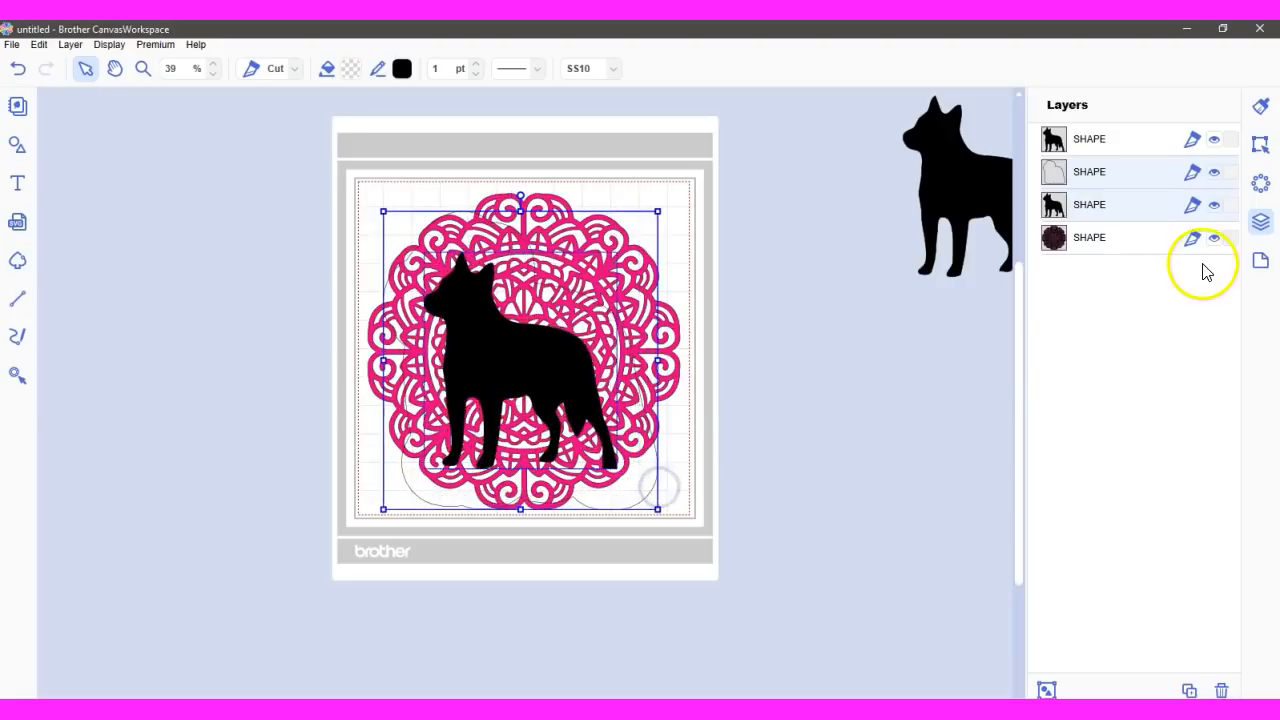
# Try to subtract the enlarged dog from its offset outline with a Process Overlap operation
pyautogui.click(1260, 143)
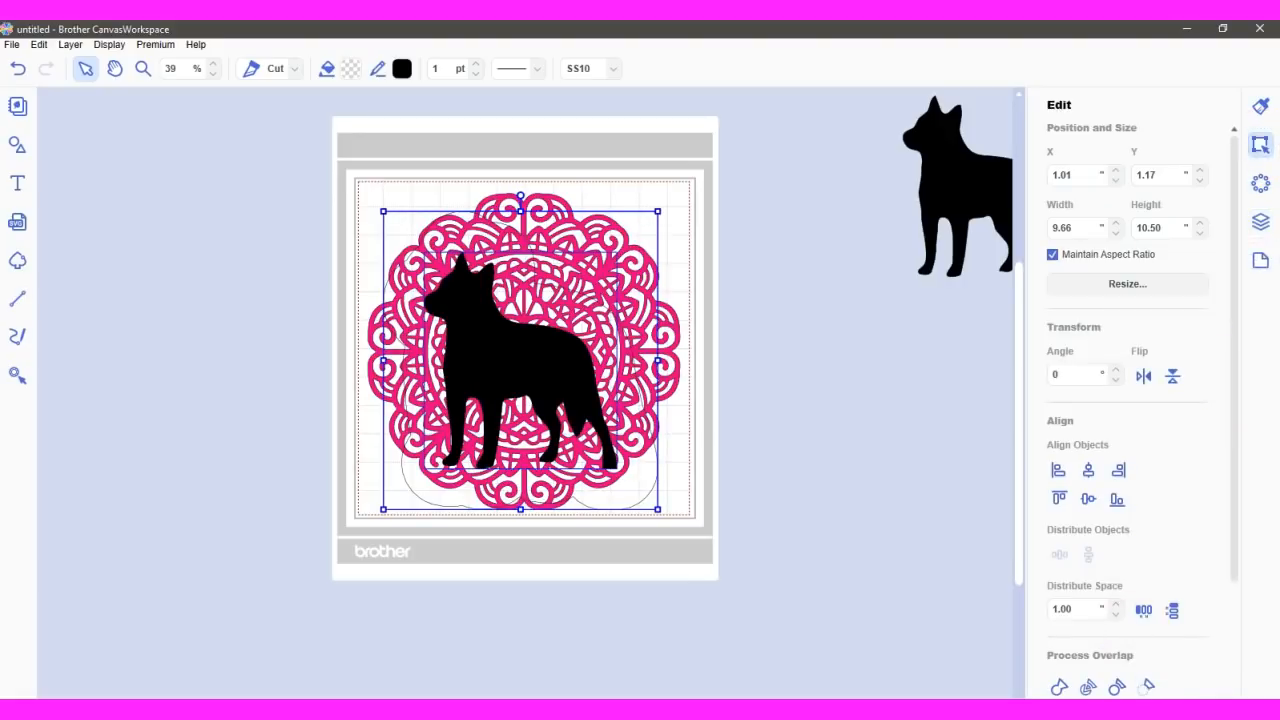
pyautogui.click(1148, 686)
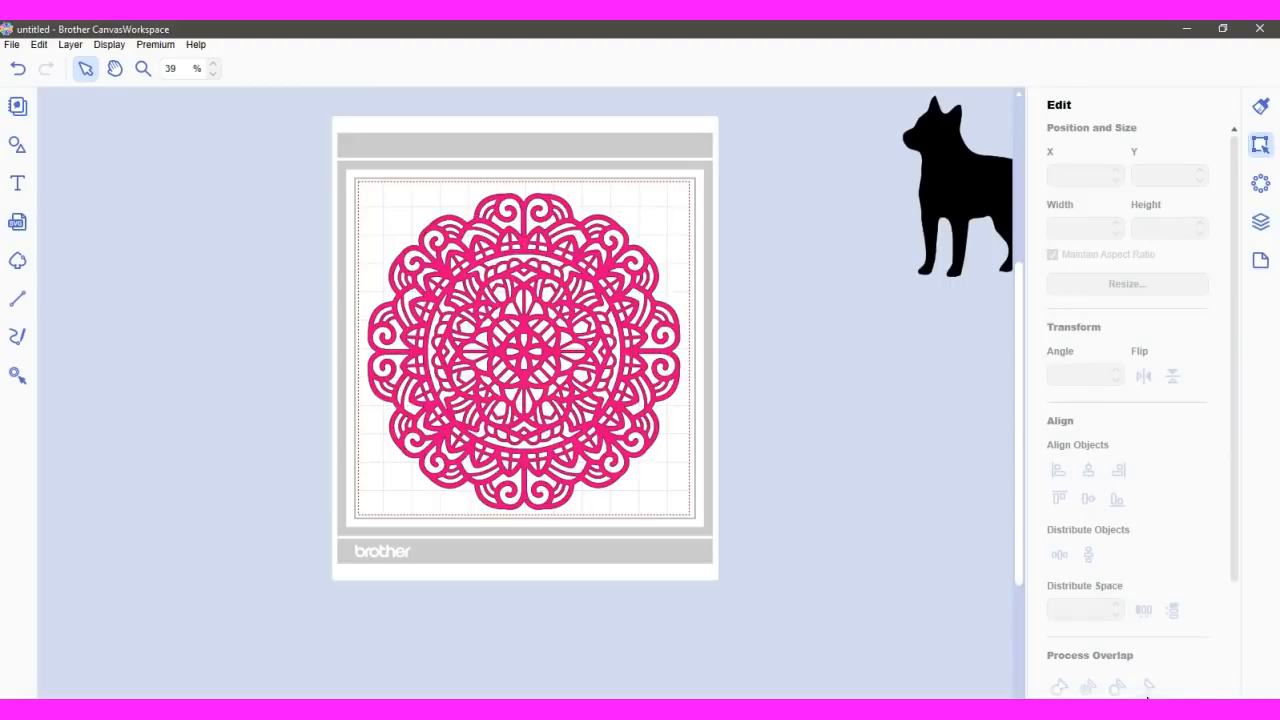
pyautogui.click(22, 72)
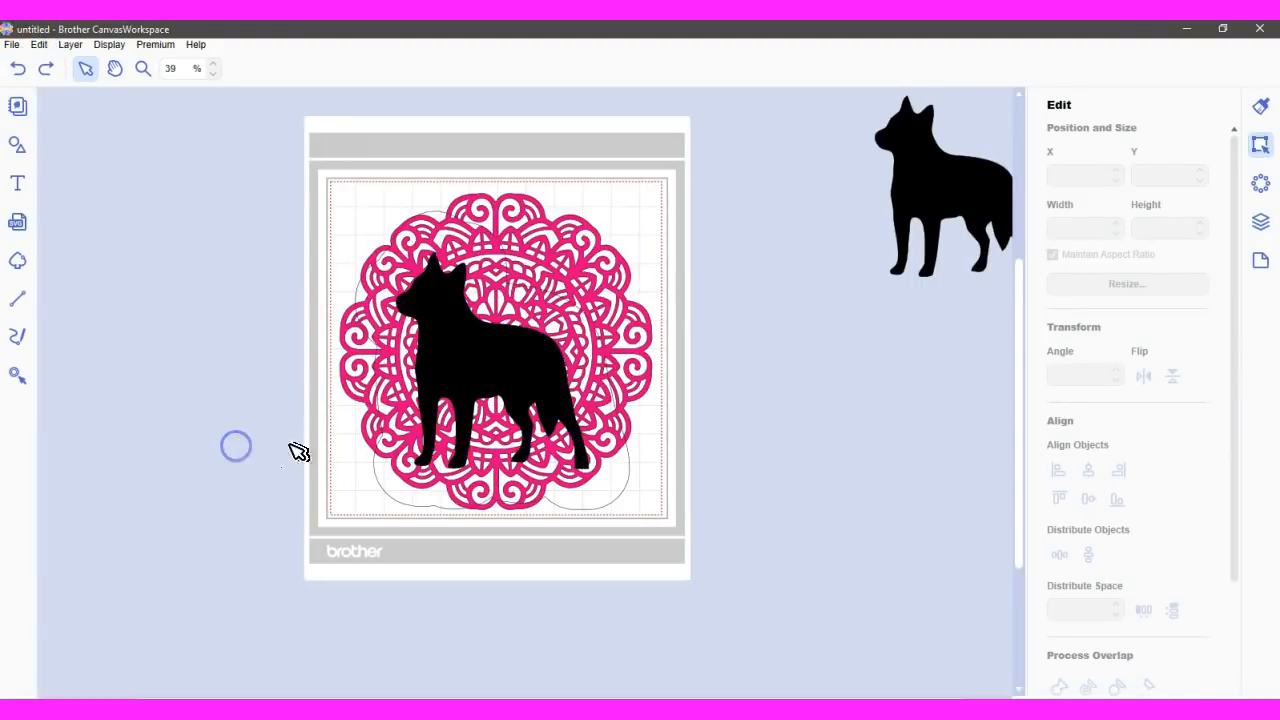
# Reorder the layers so the enlarged black dog is at the front, directly above its offset outline
pyautogui.click(425, 494)
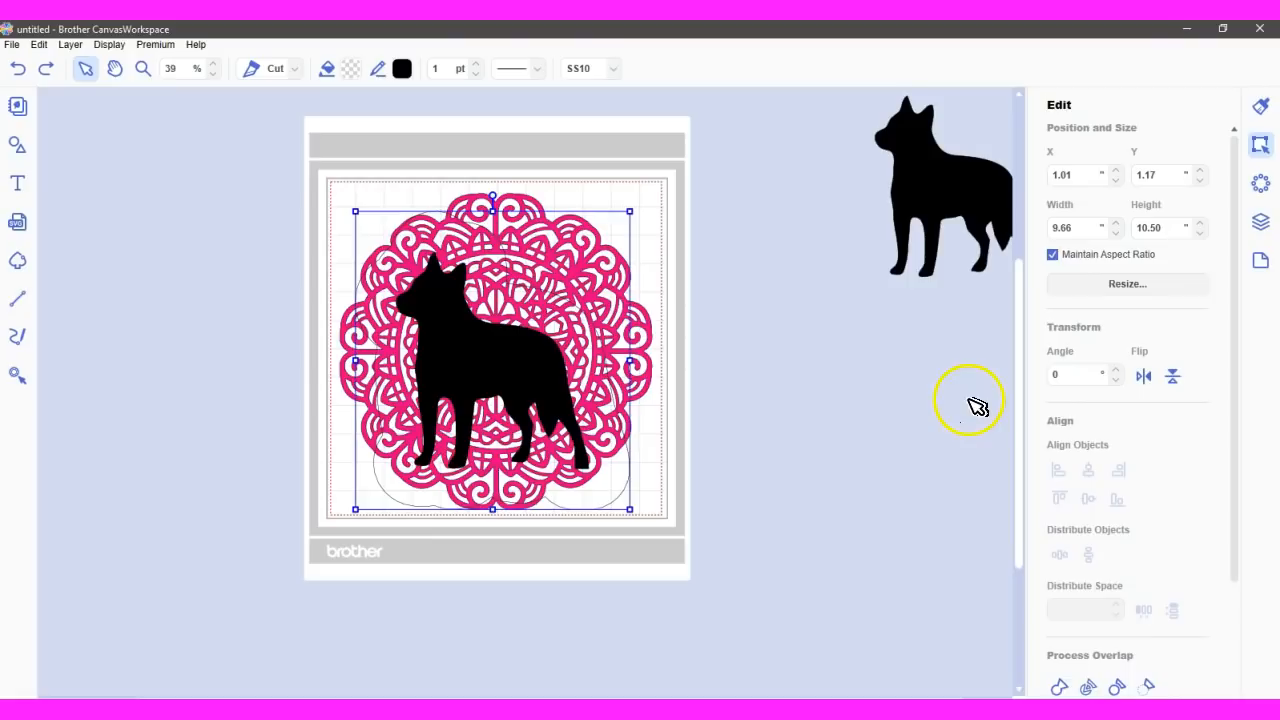
pyautogui.click(1266, 224)
pyautogui.moveTo(1117, 178); pyautogui.dragTo(1106, 128)
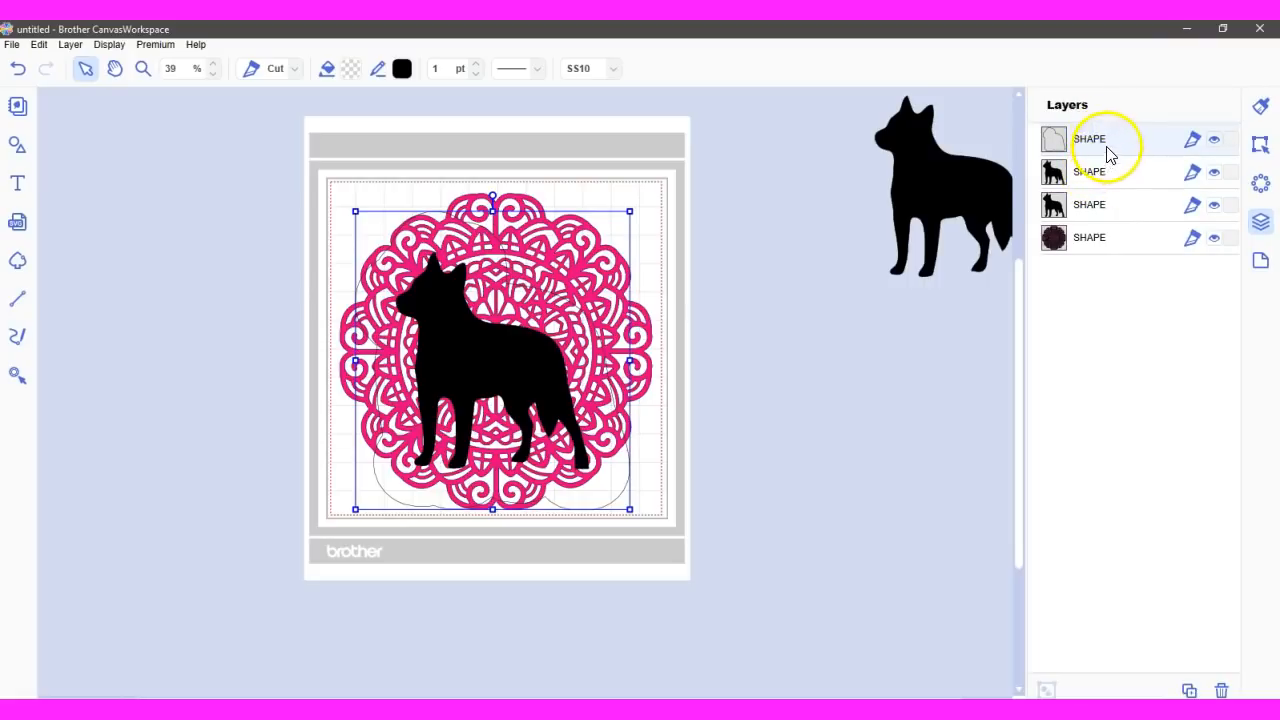
pyautogui.click(1095, 206)
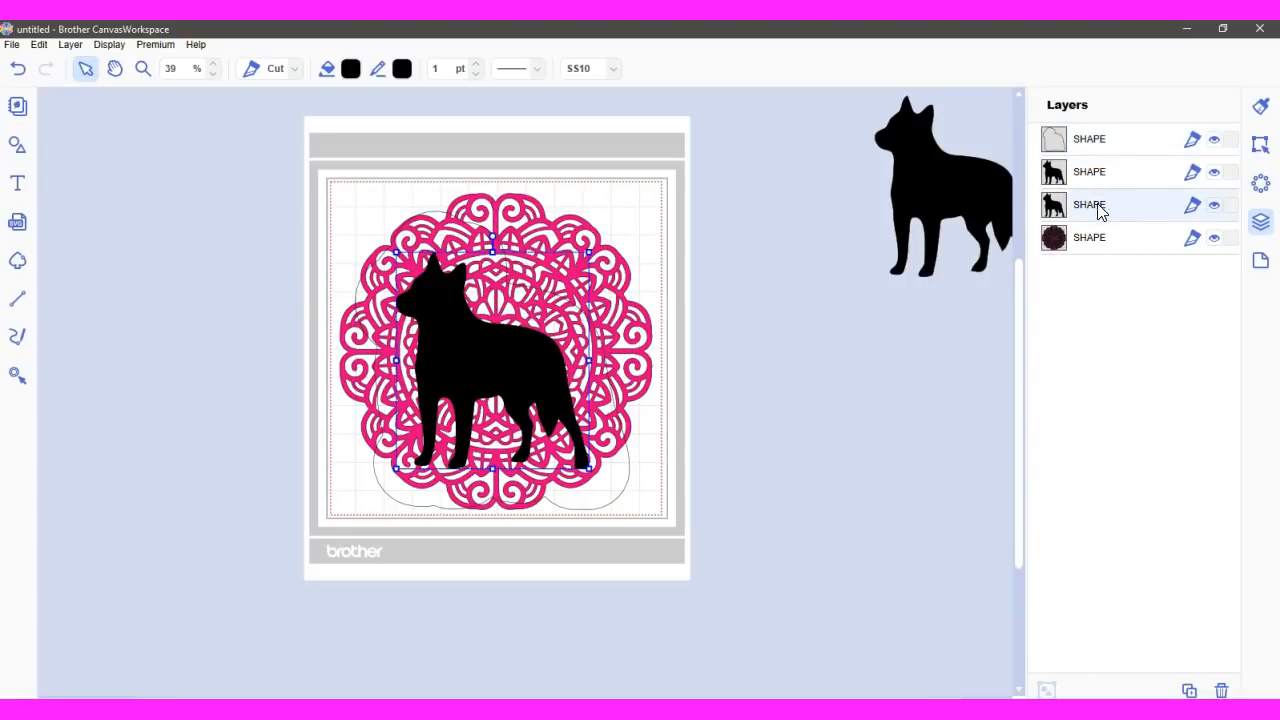
pyautogui.moveTo(1095, 206); pyautogui.dragTo(1105, 129)
pyautogui.click(1126, 205)
pyautogui.moveTo(1126, 205); pyautogui.dragTo(1120, 130)
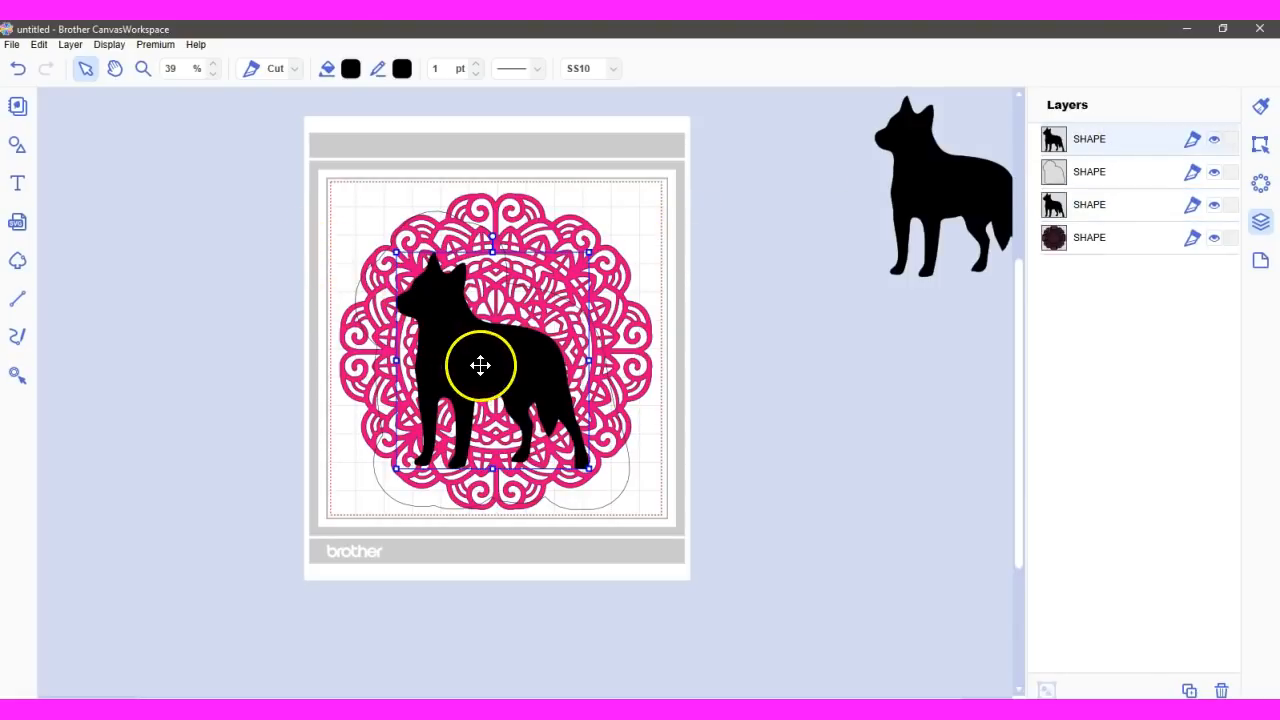
# Hide the mandala and subtract the enlarged dog from the offset outline to make a frame with a dog-shaped opening
pyautogui.click(1213, 240)
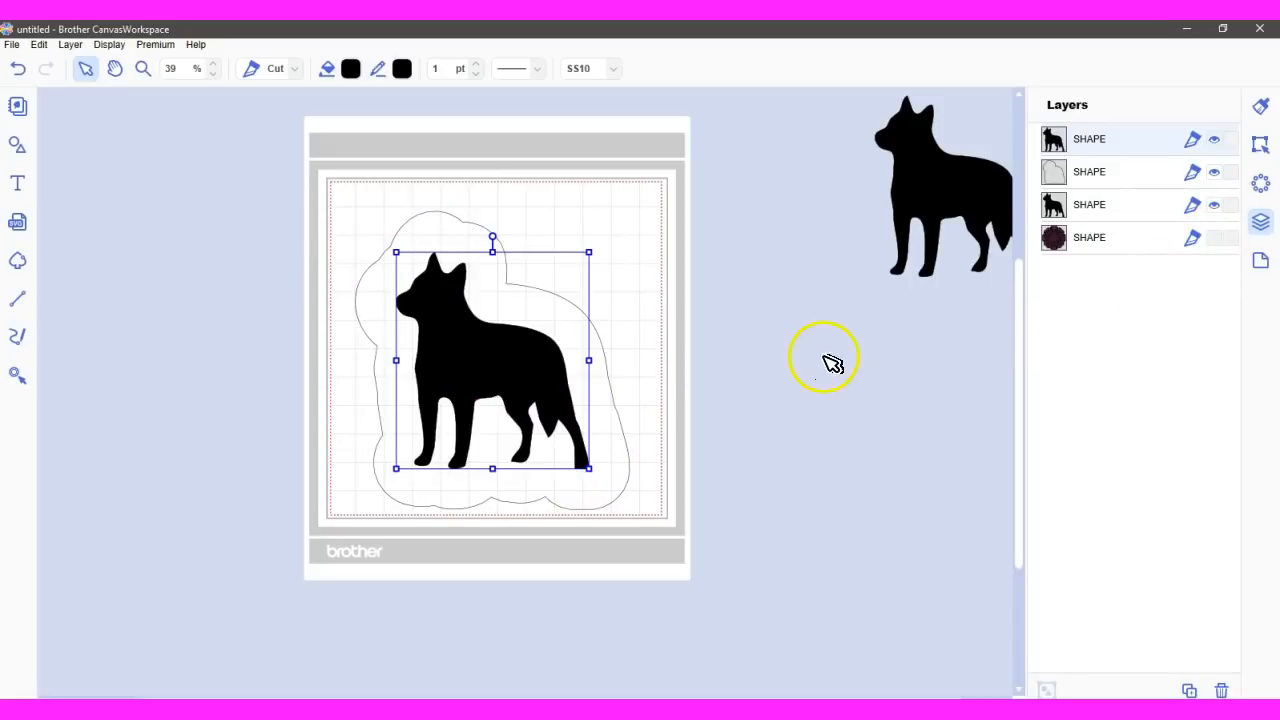
pyautogui.moveTo(347, 208); pyautogui.dragTo(543, 408)
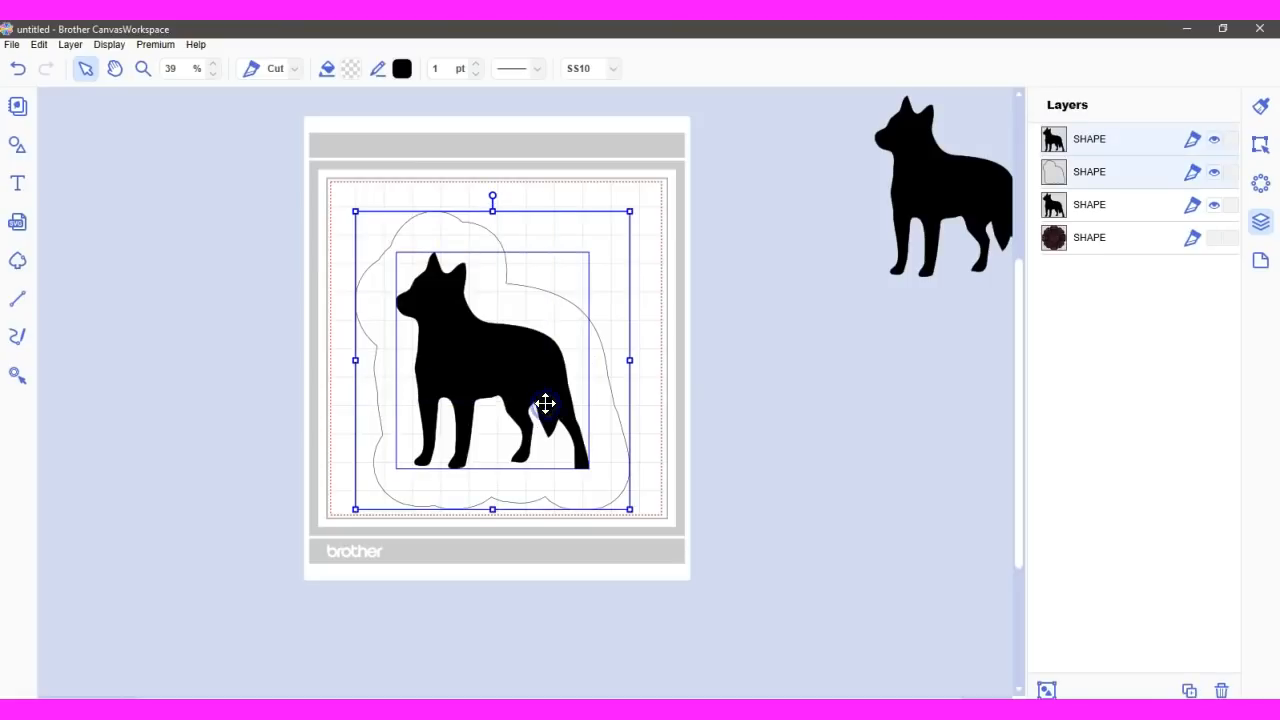
pyautogui.click(1260, 145)
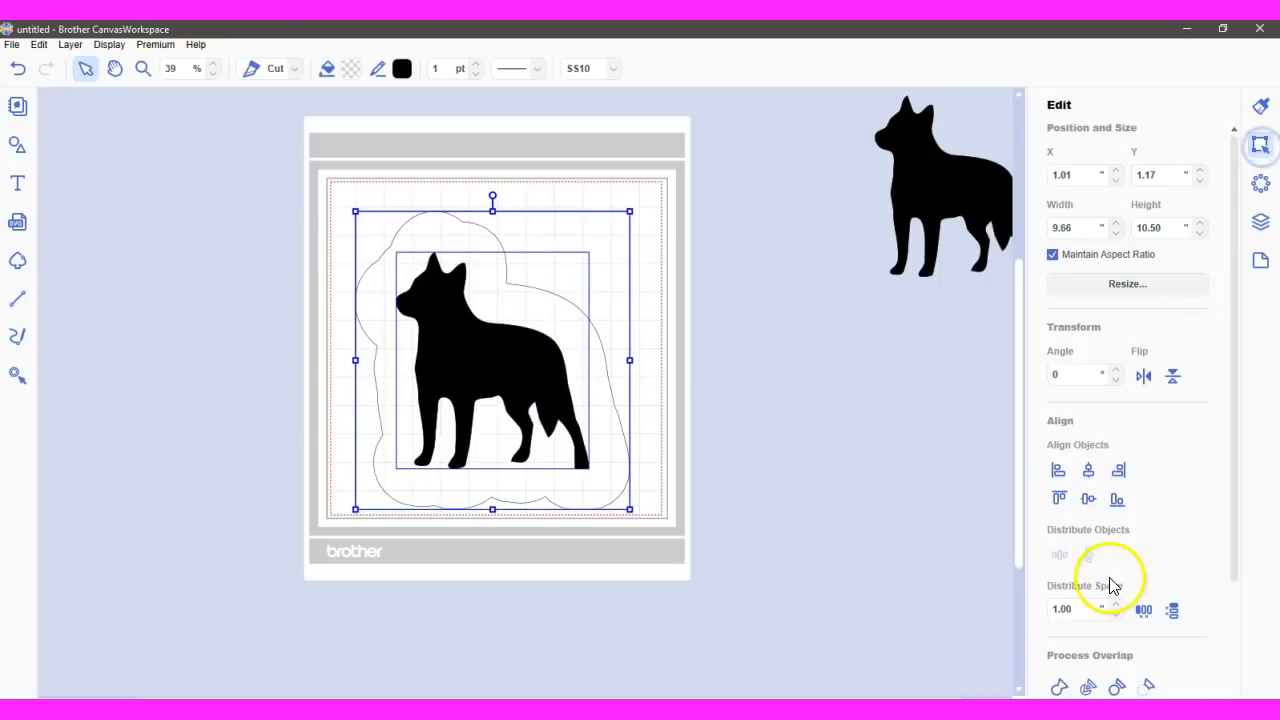
pyautogui.click(1147, 687)
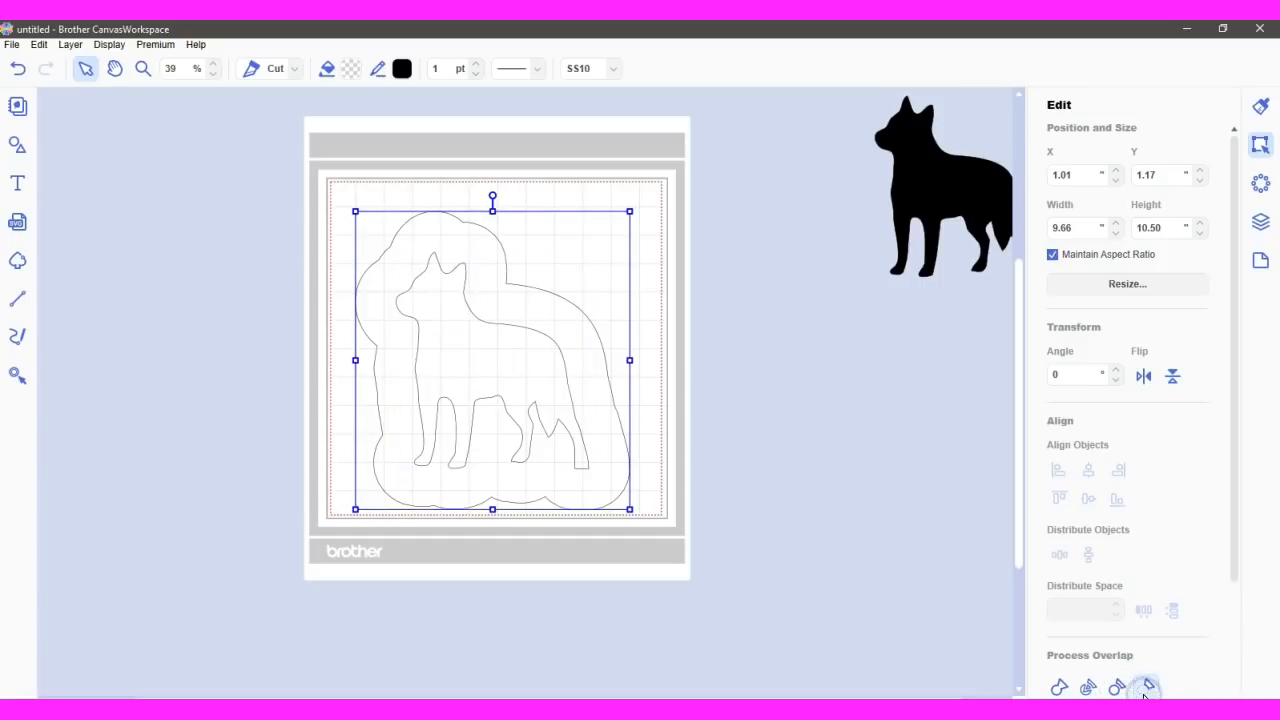
# Show the mandala again and enlarge the dog-shaped frame over it to about 11.9 inches high
pyautogui.click(1260, 221)
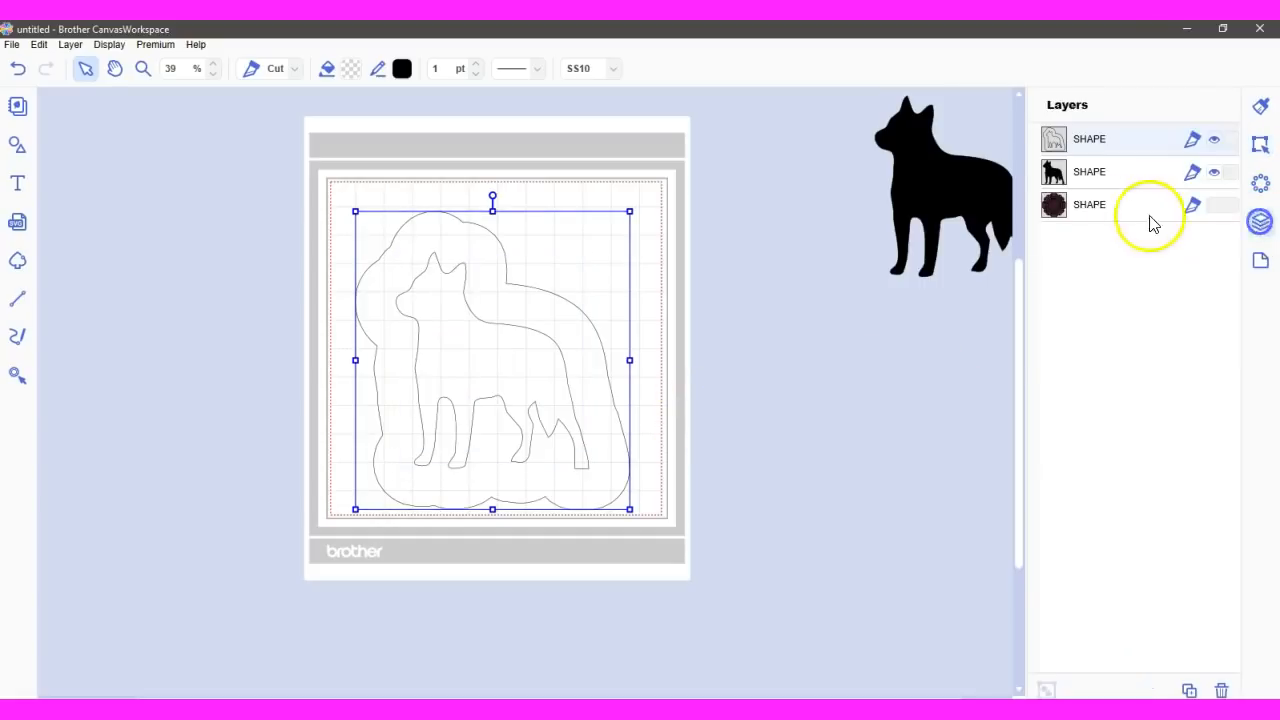
pyautogui.click(1215, 206)
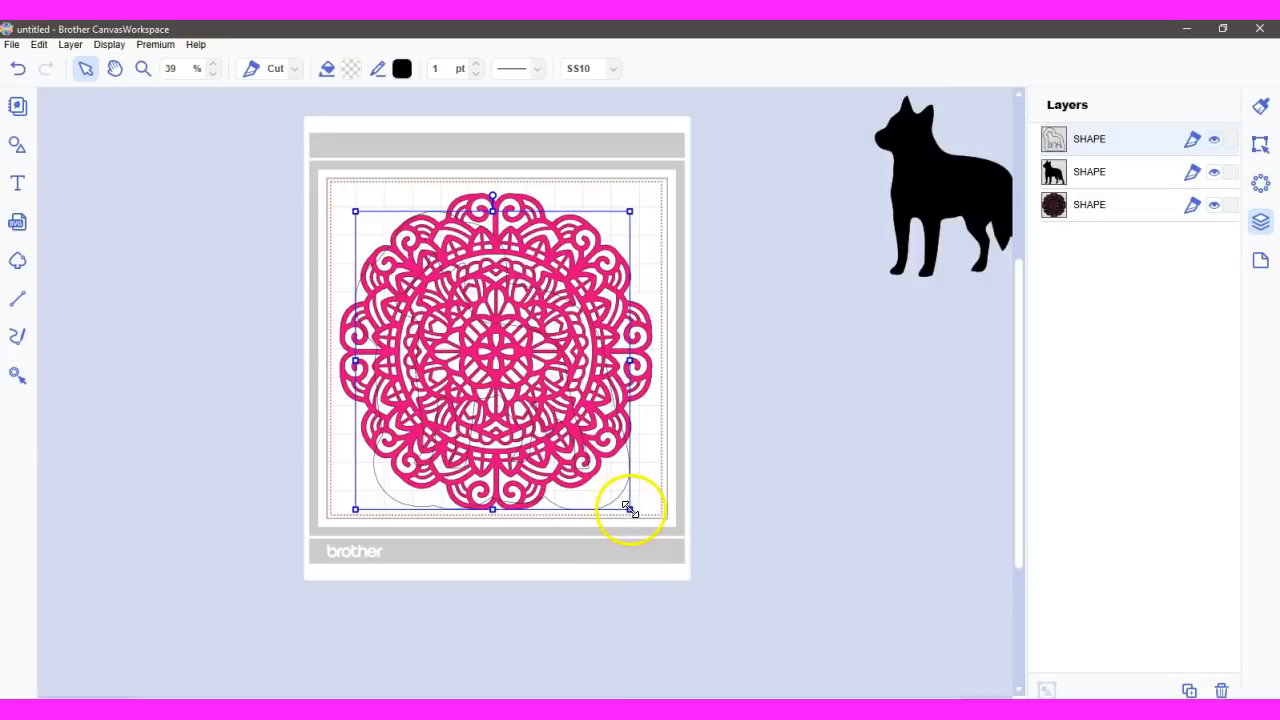
pyautogui.moveTo(629, 509); pyautogui.dragTo(602, 494)
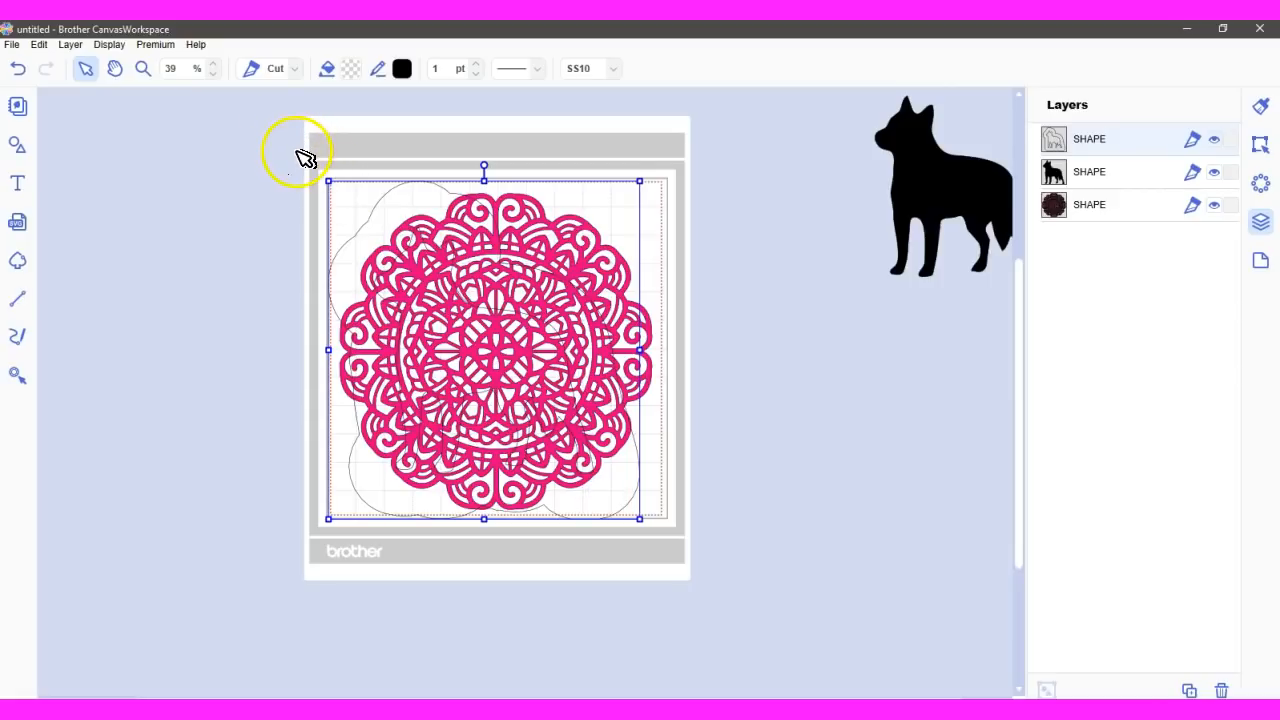
# Select the frame together with the mandala and subtract the frame from the mandala pattern
pyautogui.moveTo(296, 151); pyautogui.dragTo(535, 393)
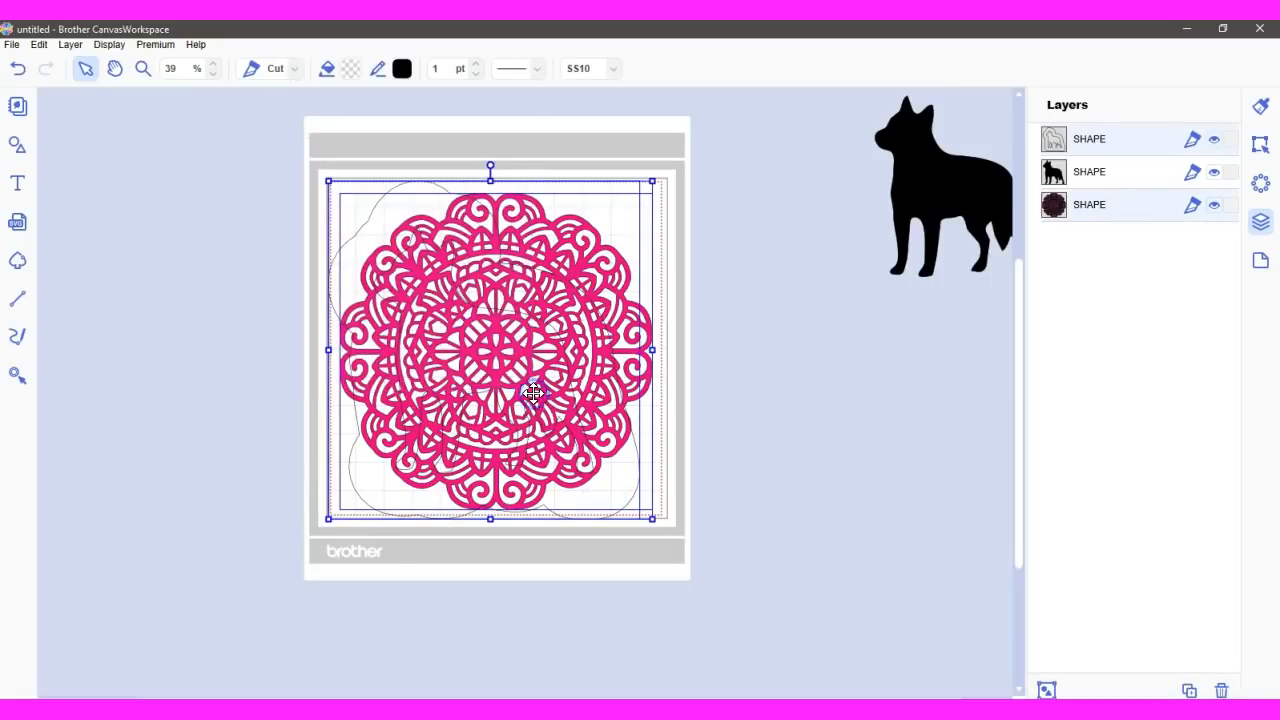
pyautogui.click(1262, 146)
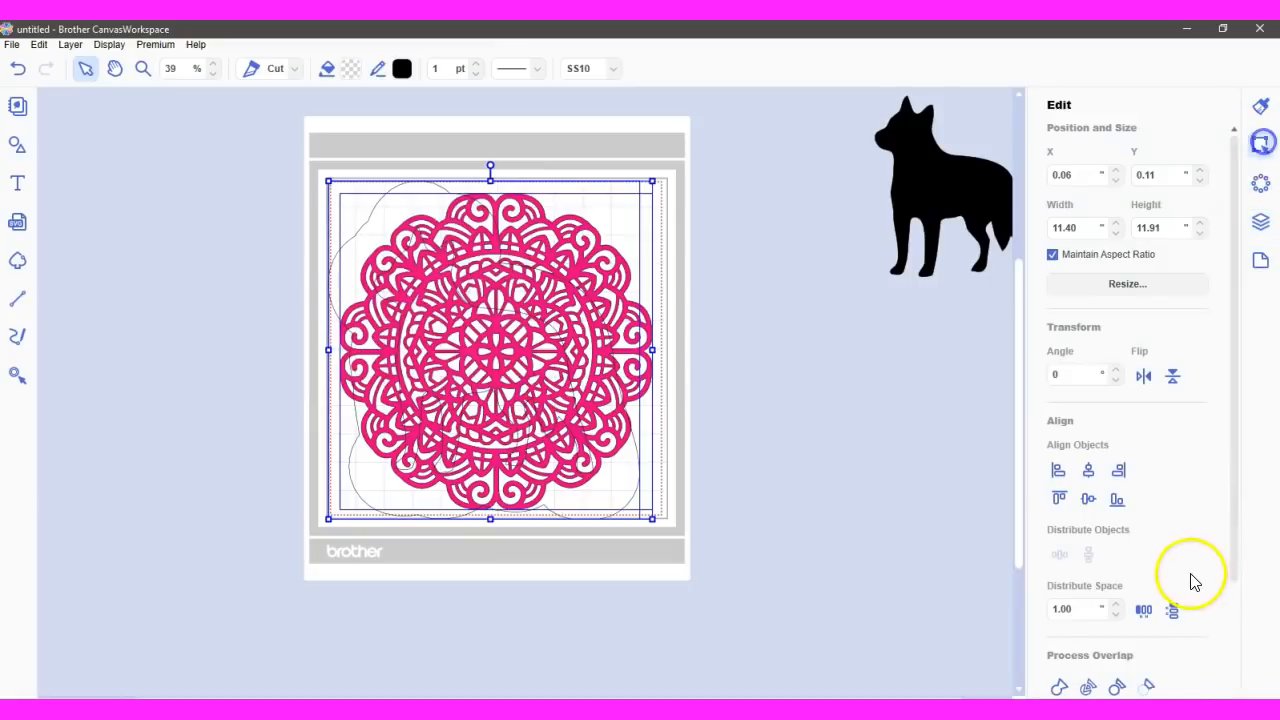
pyautogui.click(1146, 687)
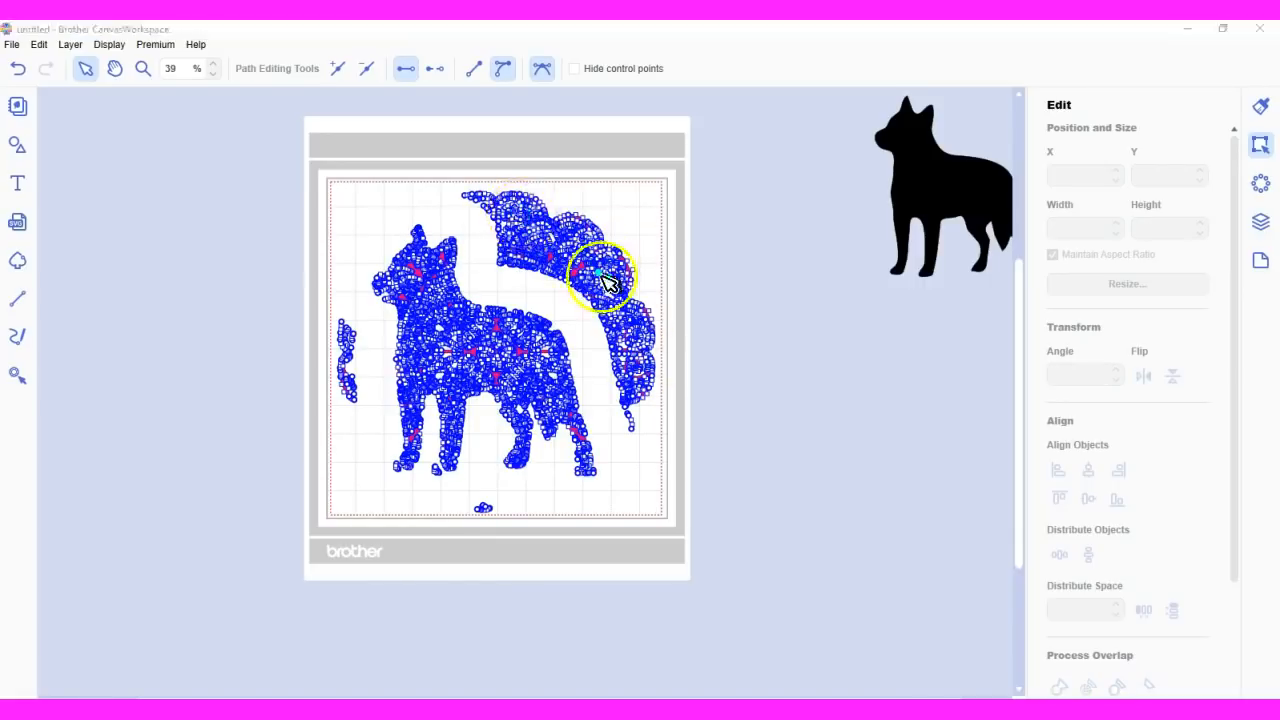
# Delete the path points of the leftover mandala fragment above the dog's back
pyautogui.click(462, 177)
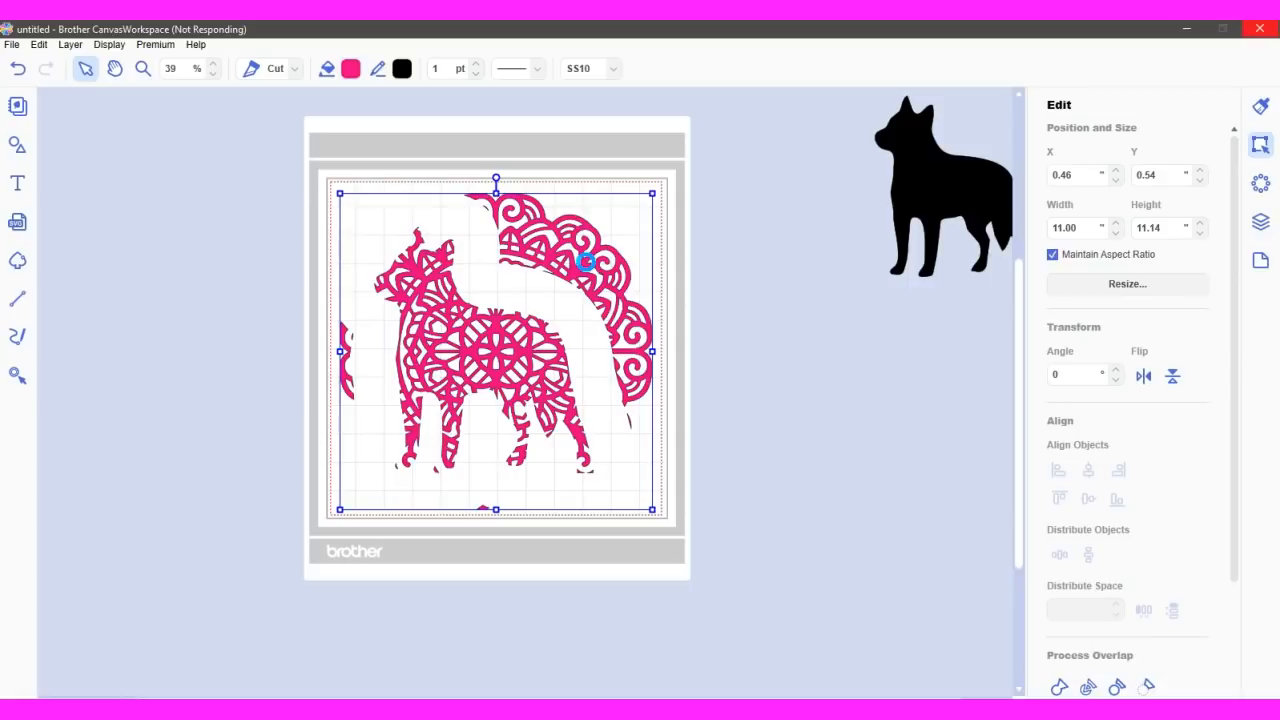
pyautogui.click(207, 626)
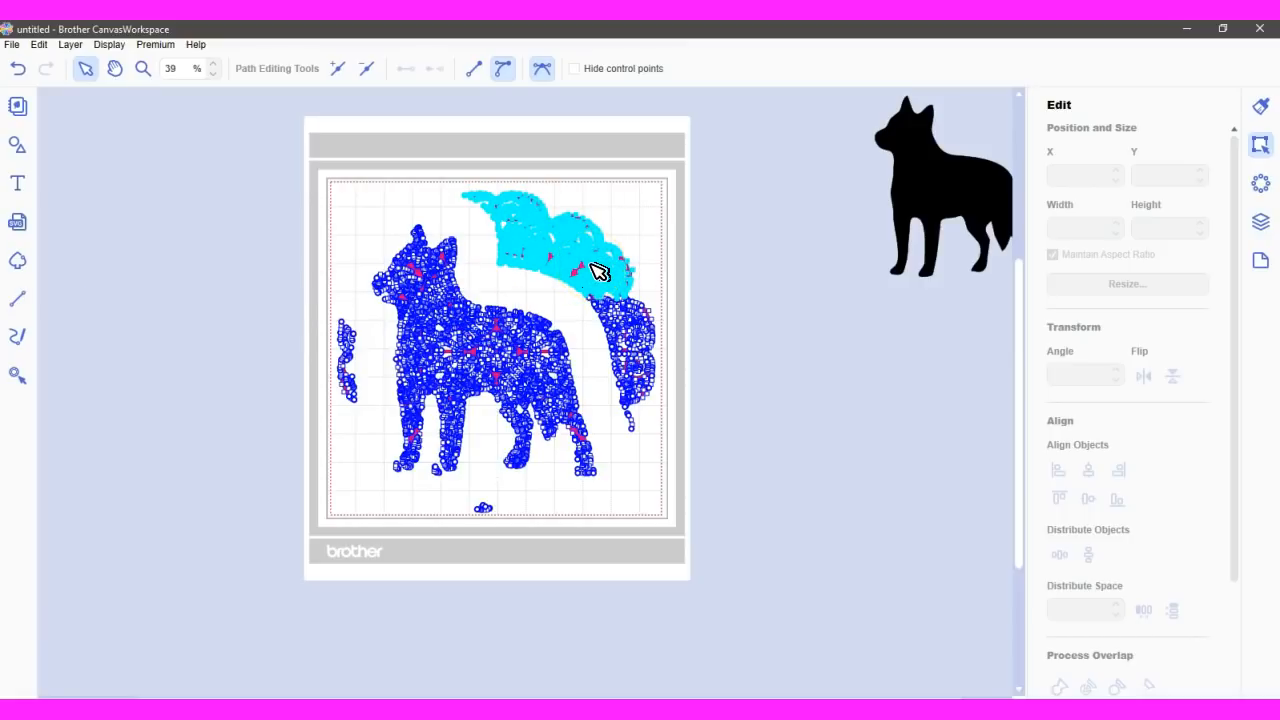
pyautogui.click(368, 70)
pyautogui.click(370, 130)
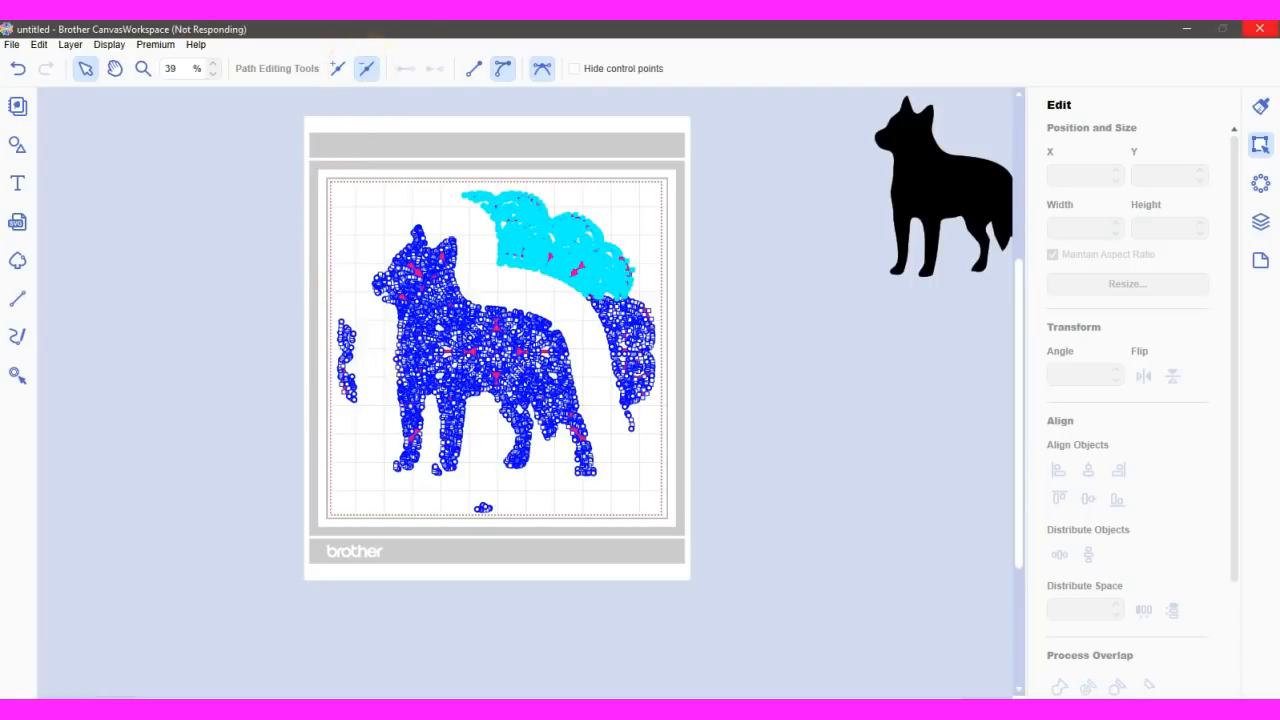
pyautogui.click(590, 240)
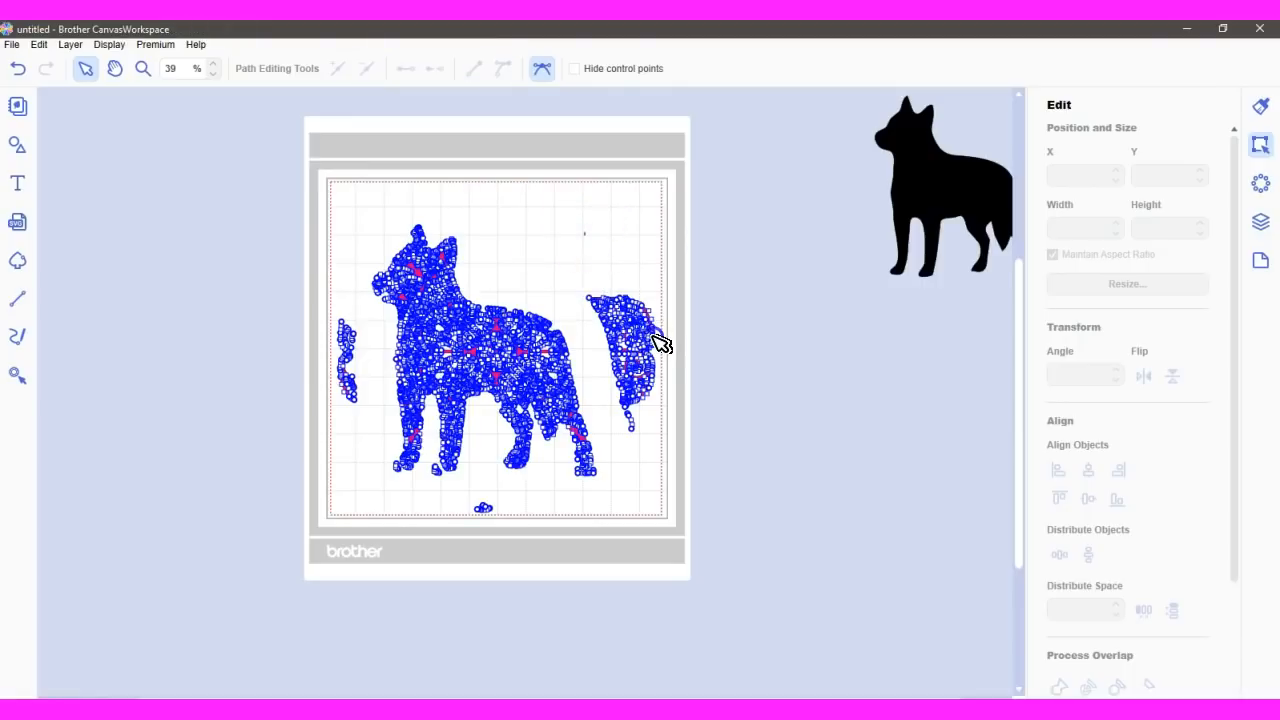
# Delete the path points of the leftover mandala fragment to the right of the dog's rear
pyautogui.moveTo(657, 342); pyautogui.dragTo(708, 433)
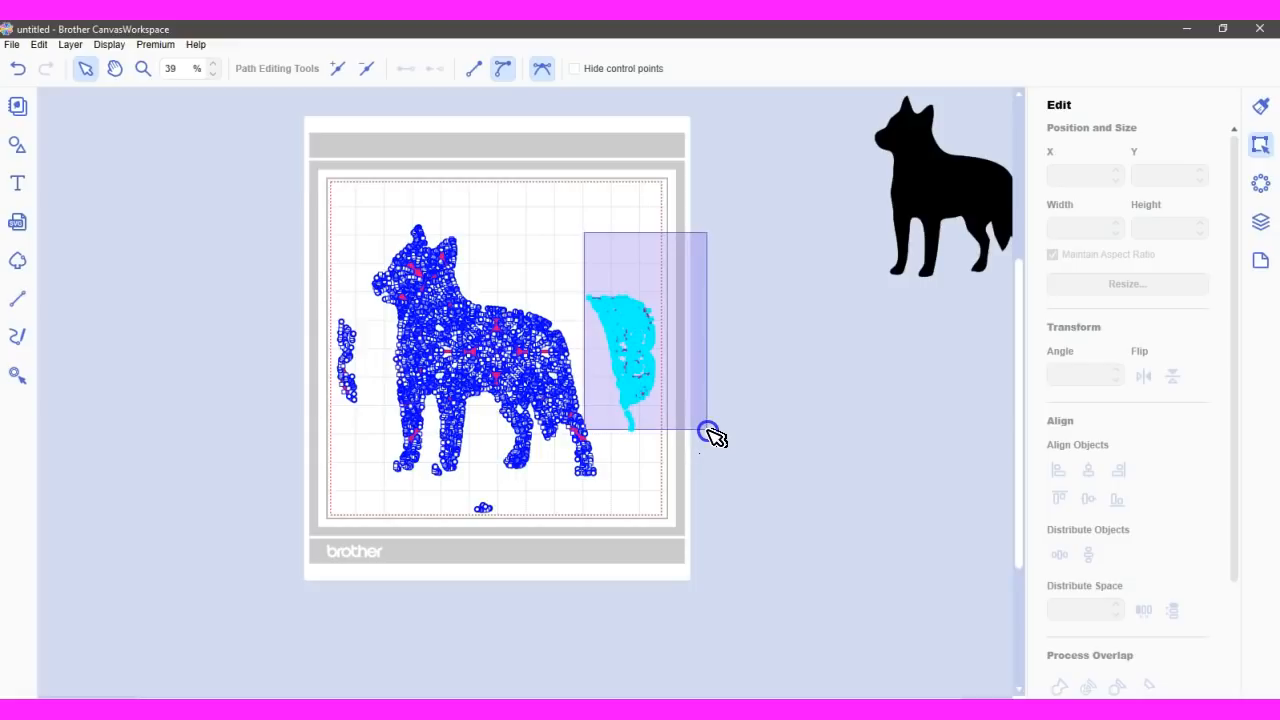
pyautogui.moveTo(708, 431); pyautogui.dragTo(708, 432)
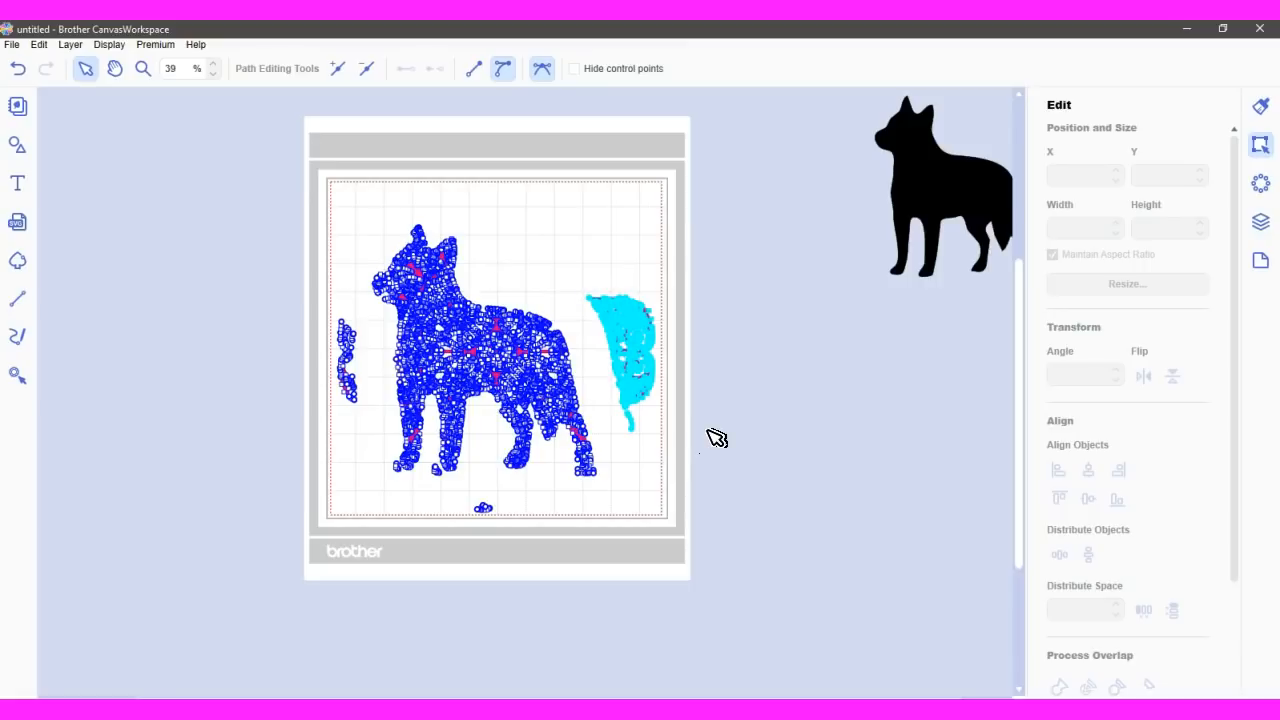
pyautogui.click(367, 71)
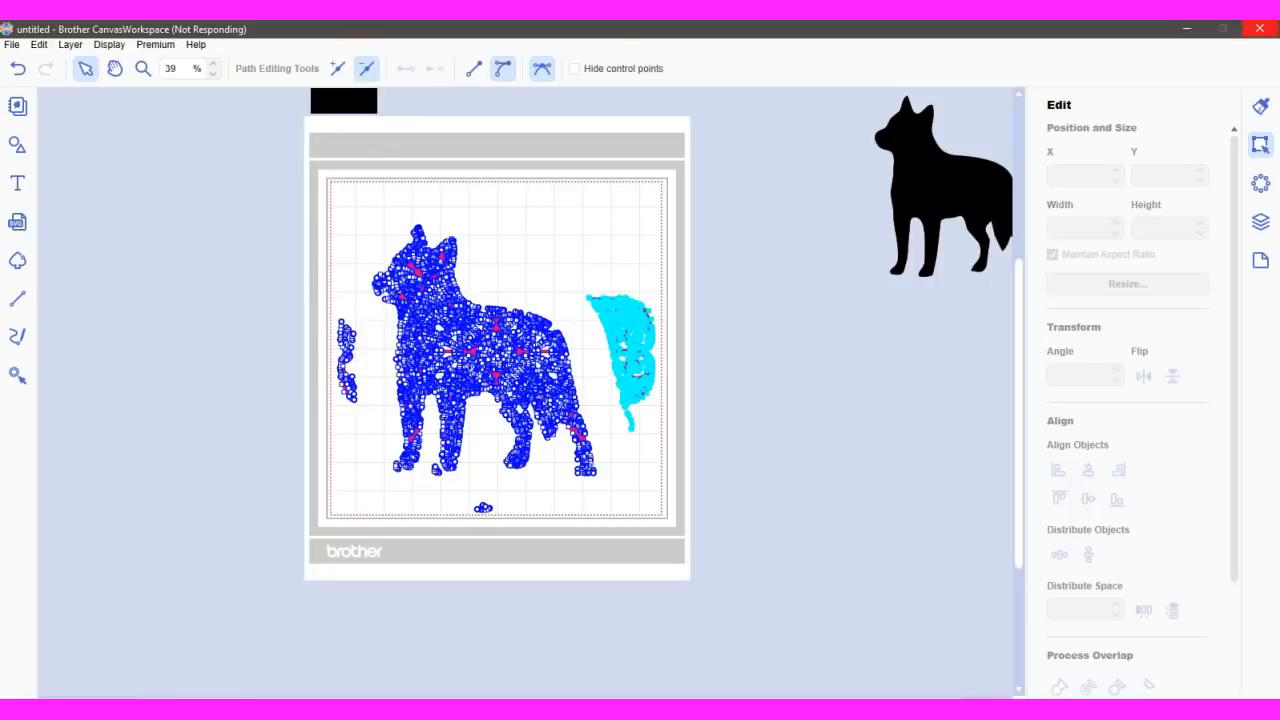
# Delete the path points of the leftover mandala fragment in front of the dog's chest
pyautogui.click(338, 316)
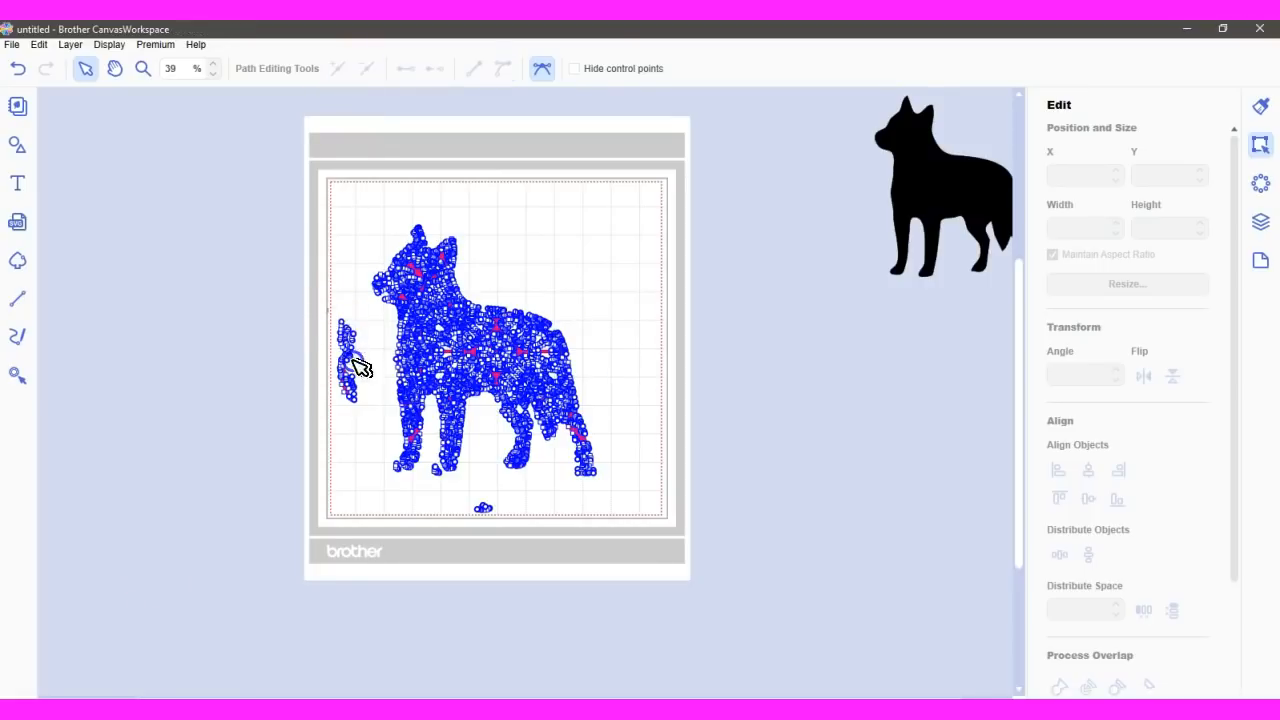
pyautogui.moveTo(357, 422)
pyautogui.mouseDown()
pyautogui.moveTo(361, 456)
pyautogui.moveTo(355, 438)
pyautogui.mouseUp()
pyautogui.click(313, 296)
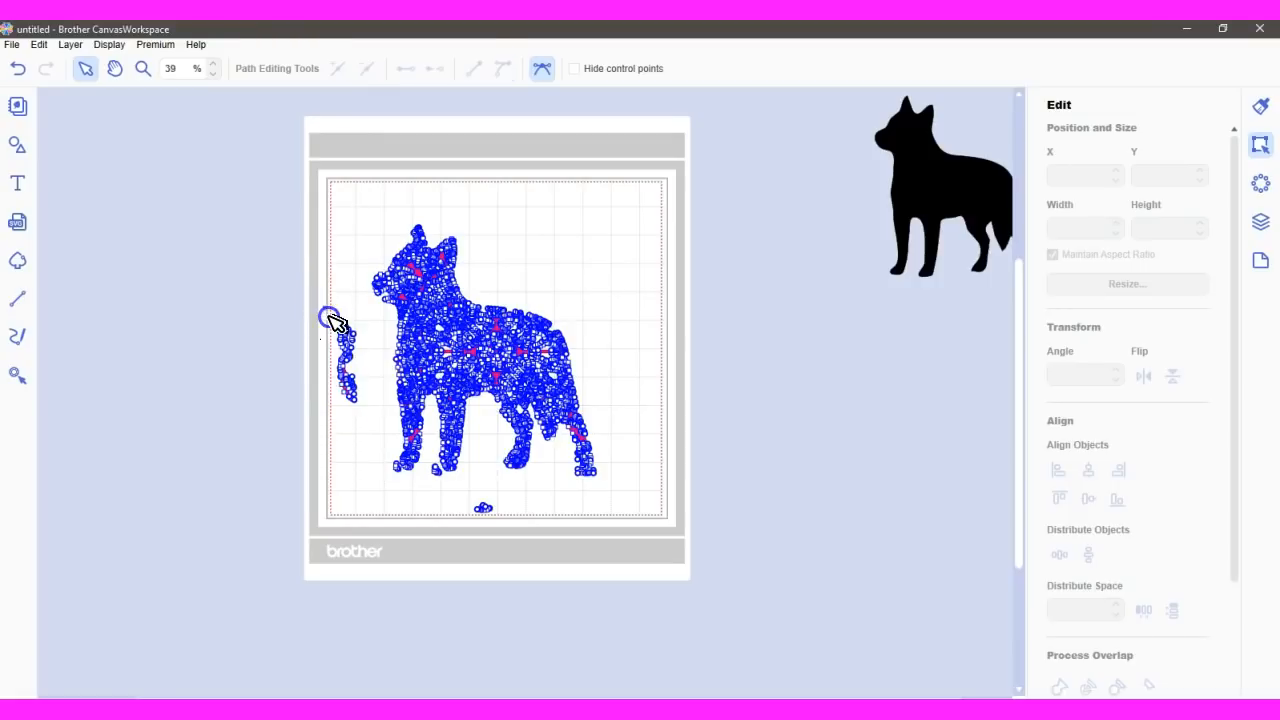
pyautogui.click(1263, 222)
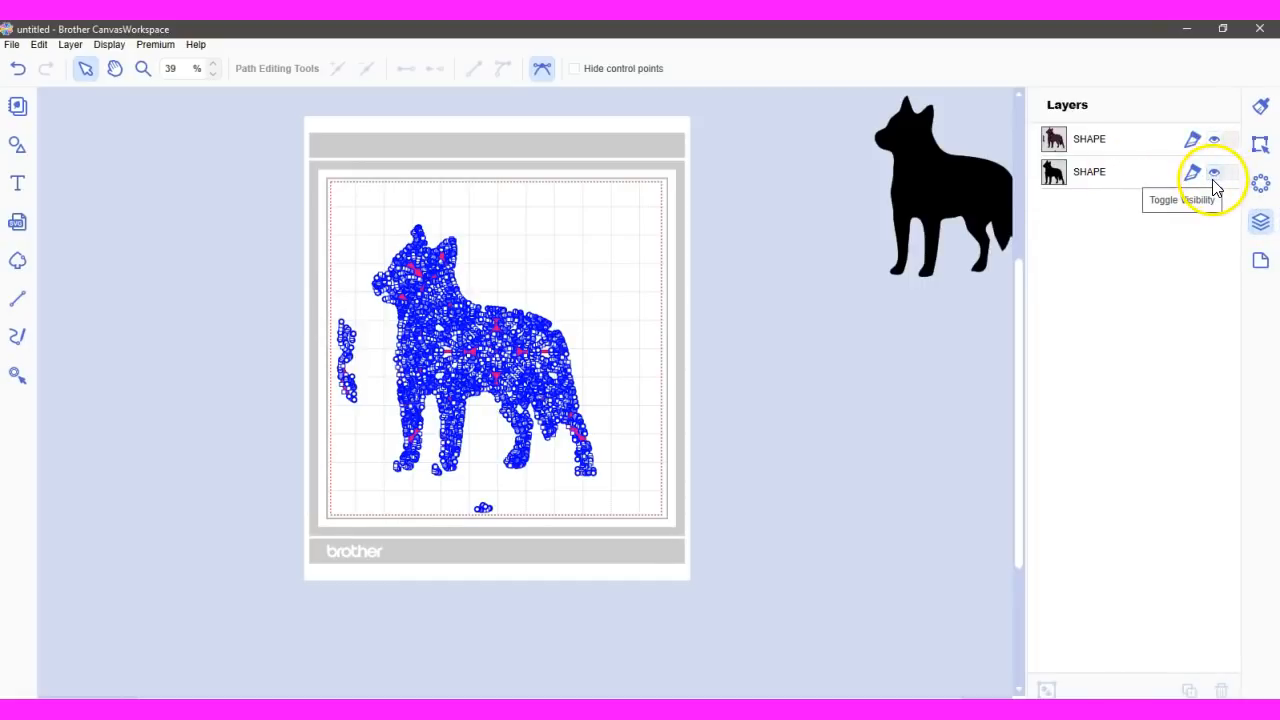
pyautogui.moveTo(320, 308); pyautogui.dragTo(369, 438)
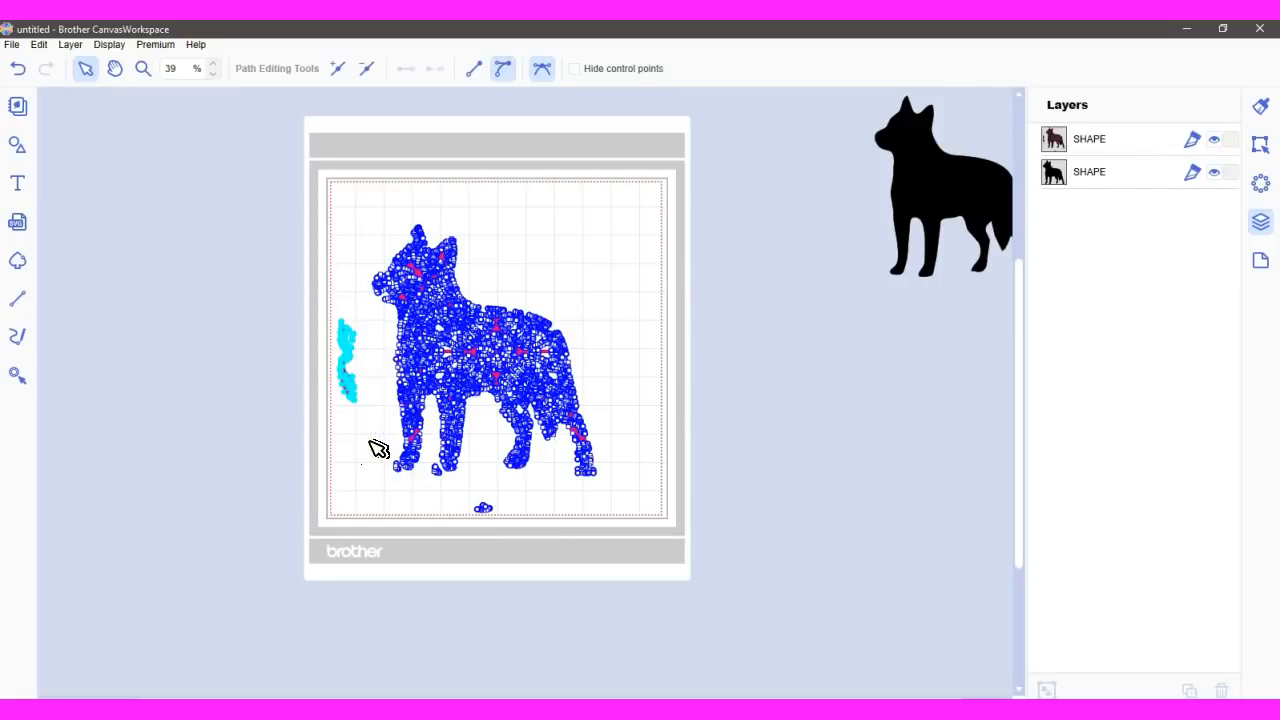
pyautogui.moveTo(420, 480)
pyautogui.mouseDown()
pyautogui.moveTo(471, 501)
pyautogui.moveTo(462, 496)
pyautogui.mouseUp()
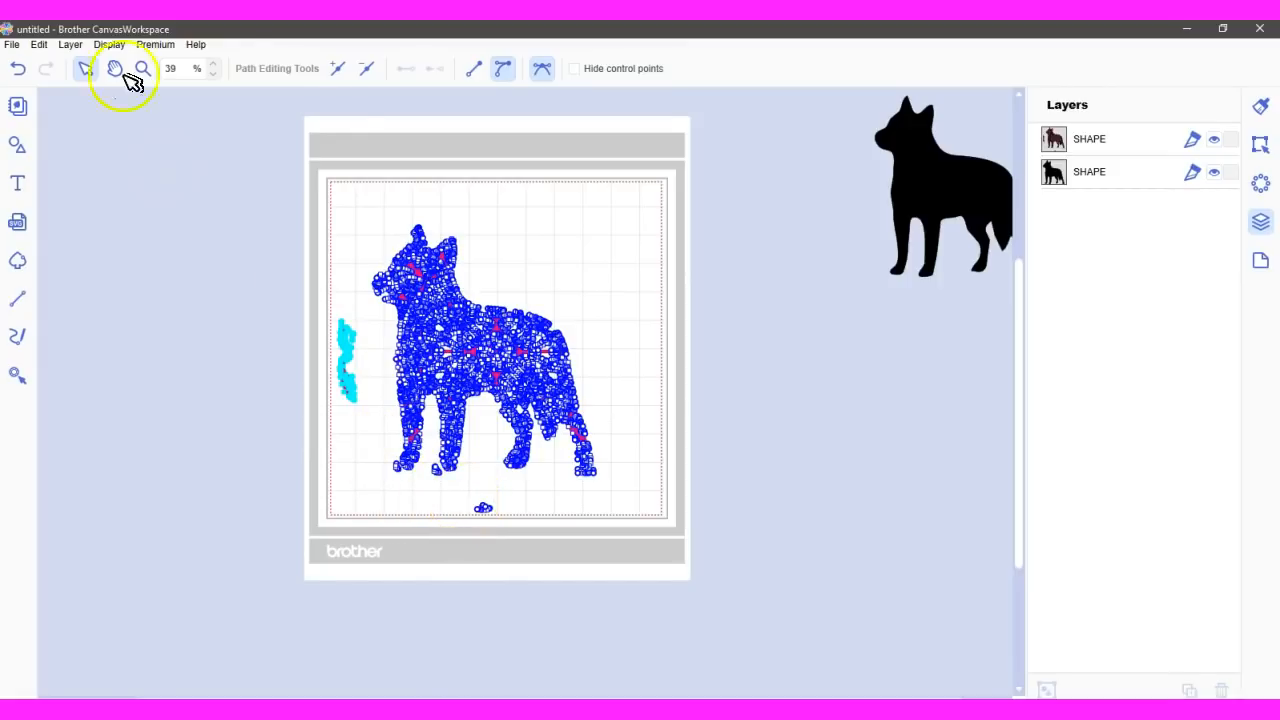
pyautogui.click(371, 74)
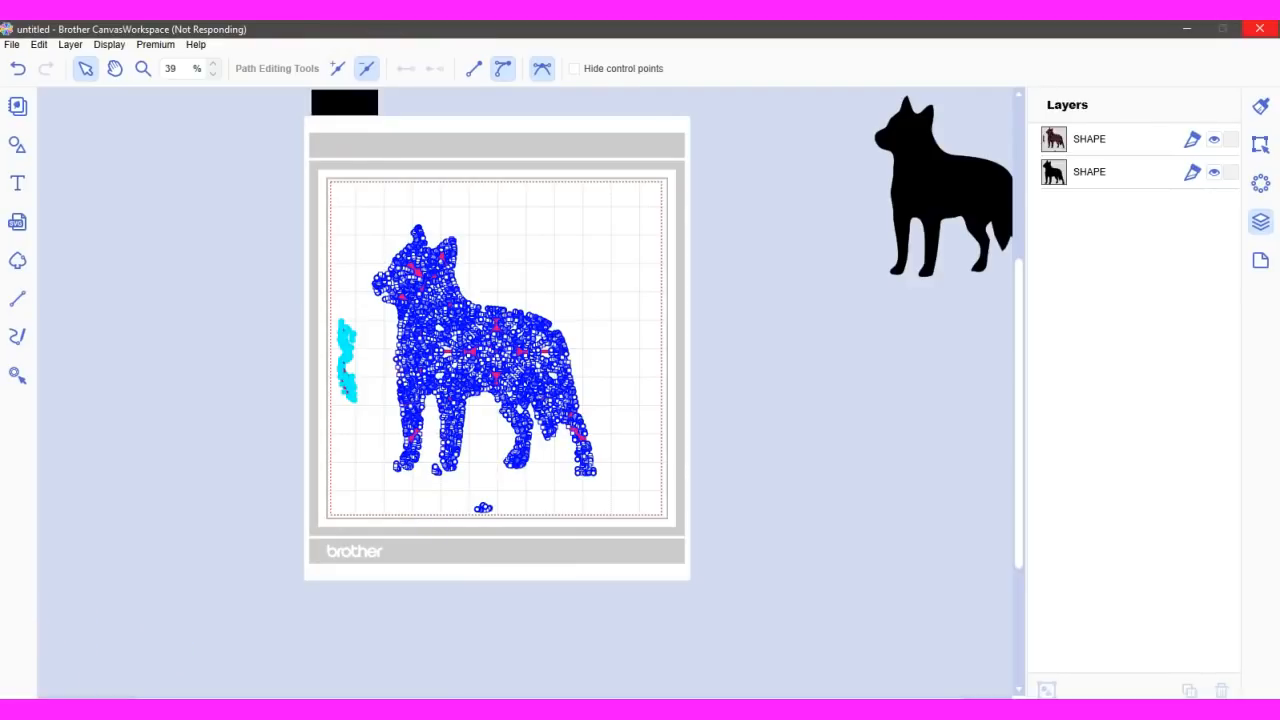
# Shift the black dog silhouette and undo its moves together with all point deletions on the leftover mandala fragments
pyautogui.moveTo(963, 194); pyautogui.dragTo(860, 274)
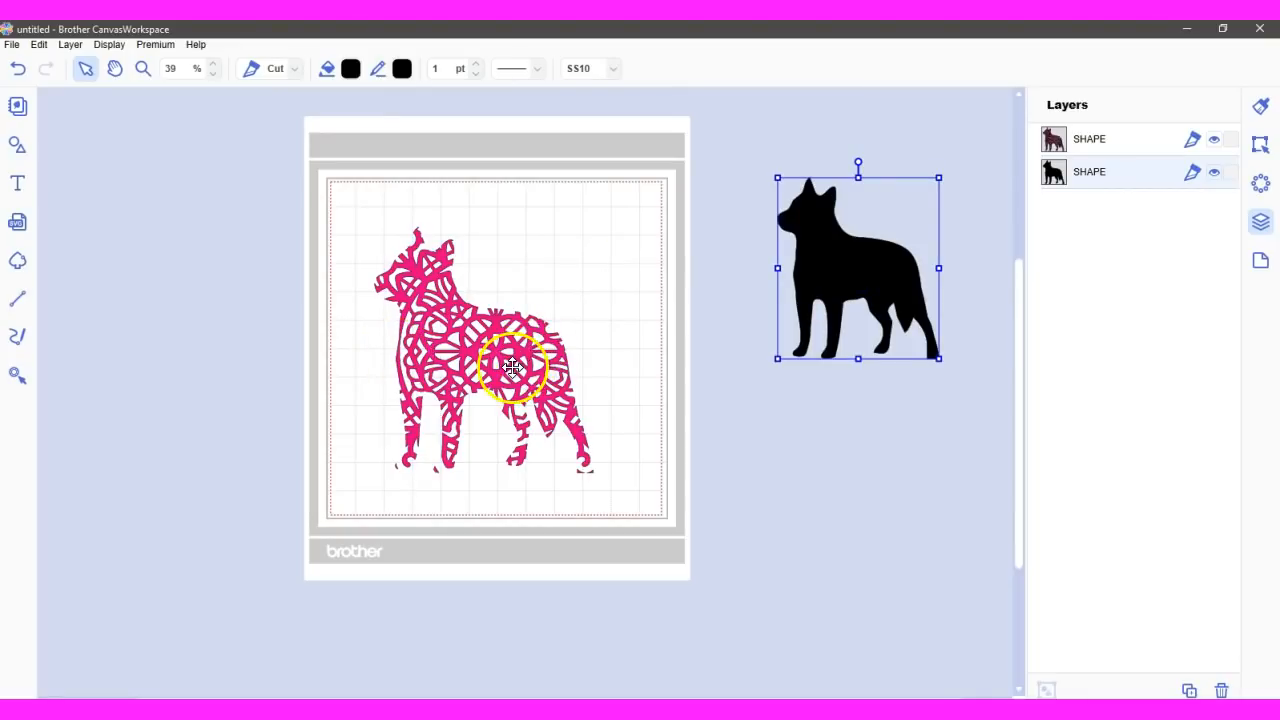
pyautogui.moveTo(847, 258); pyautogui.dragTo(924, 195)
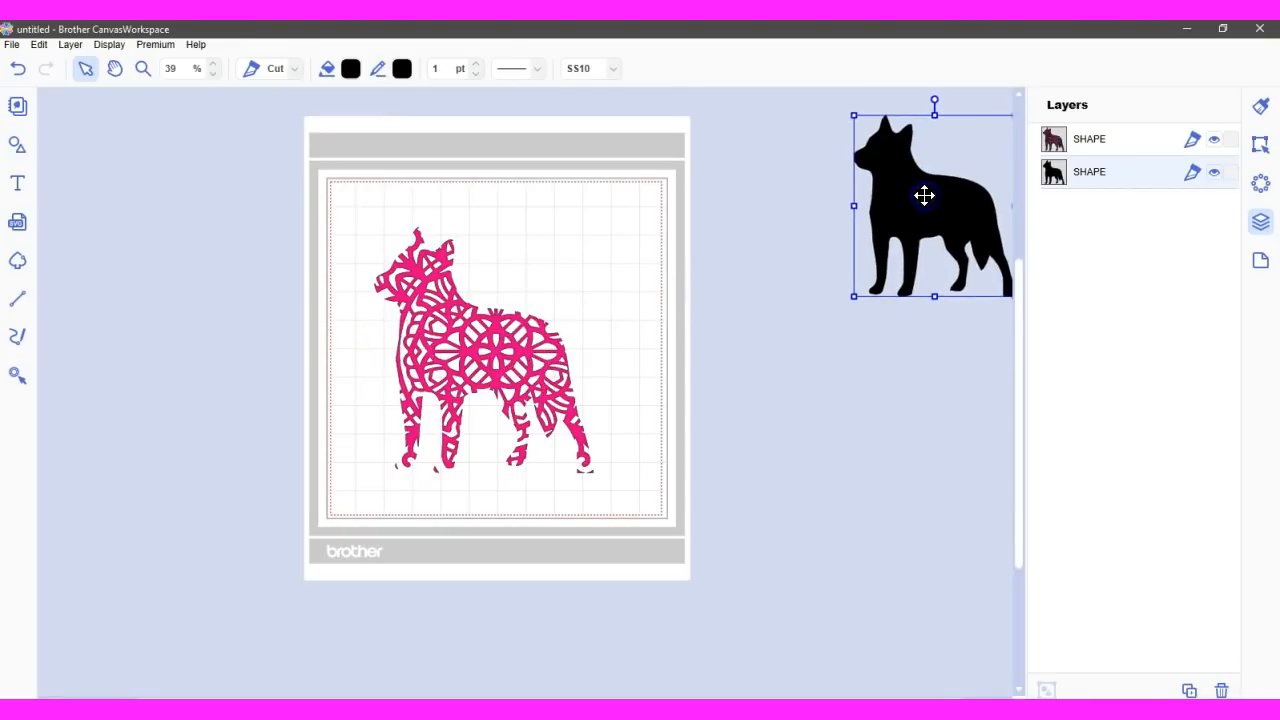
pyautogui.click(18, 70)
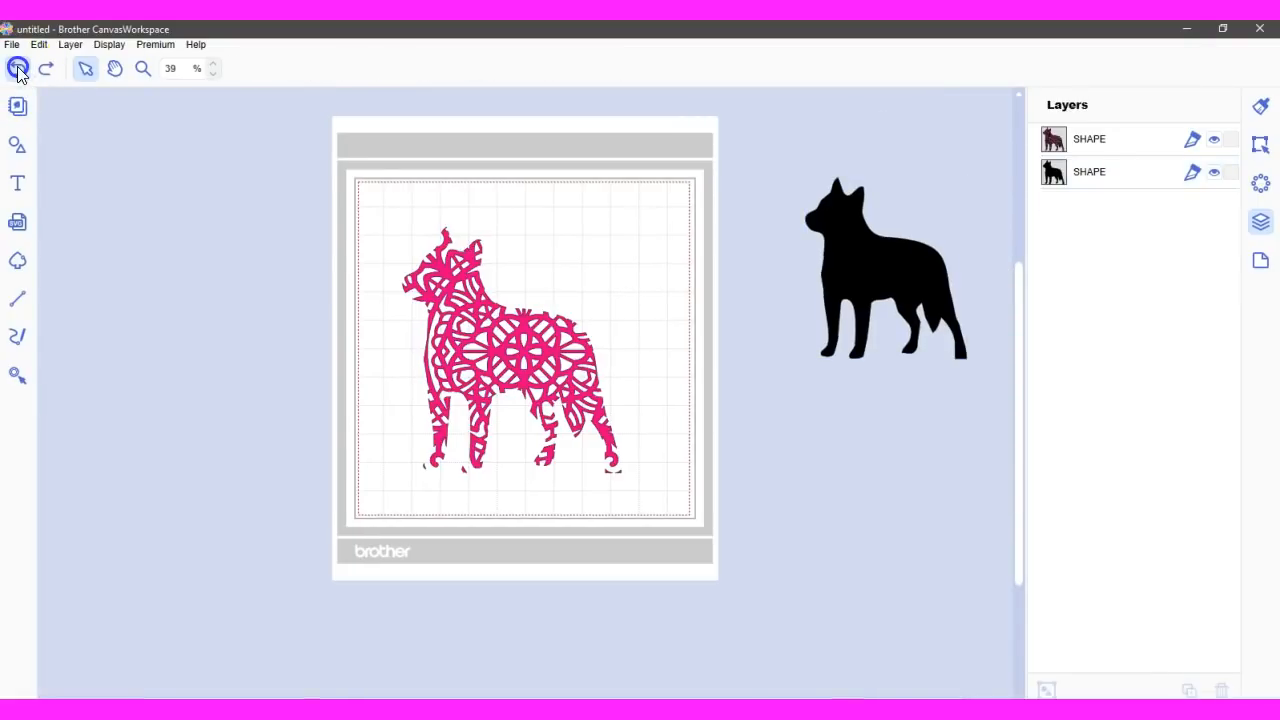
pyautogui.click(18, 70)
pyautogui.click(18, 70)
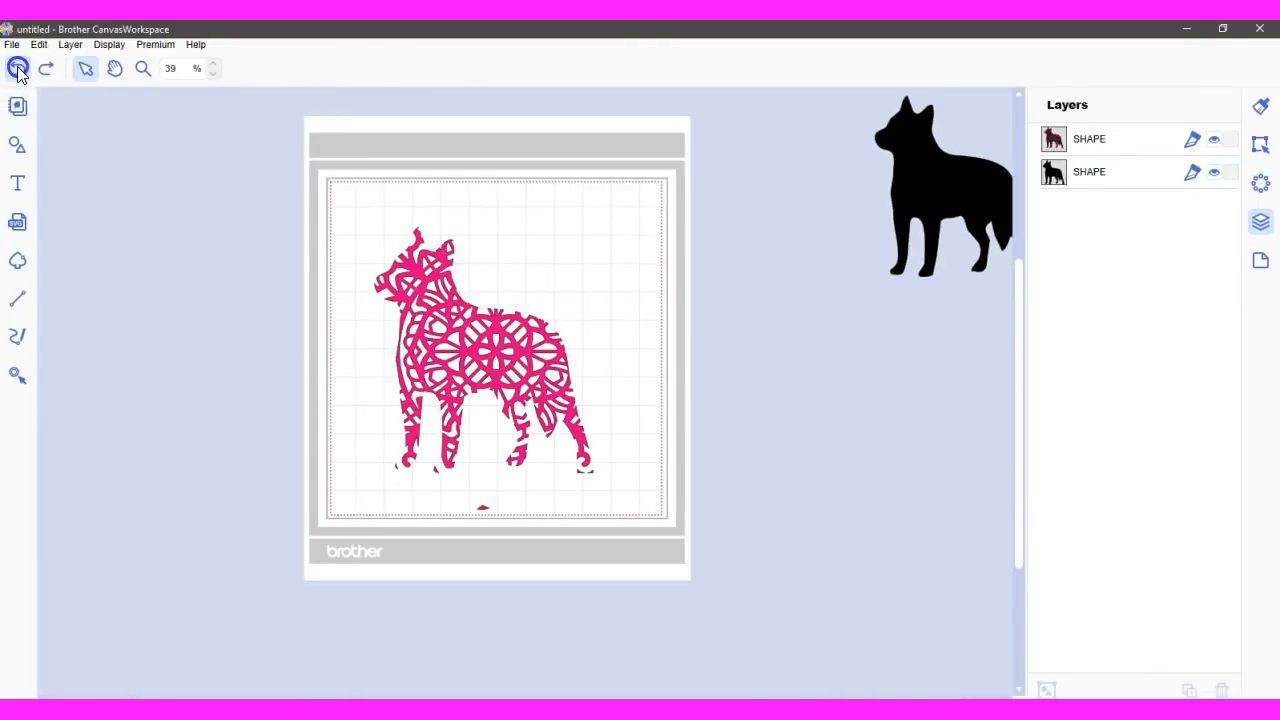
pyautogui.click(18, 70)
pyautogui.click(18, 70)
pyautogui.click(18, 70)
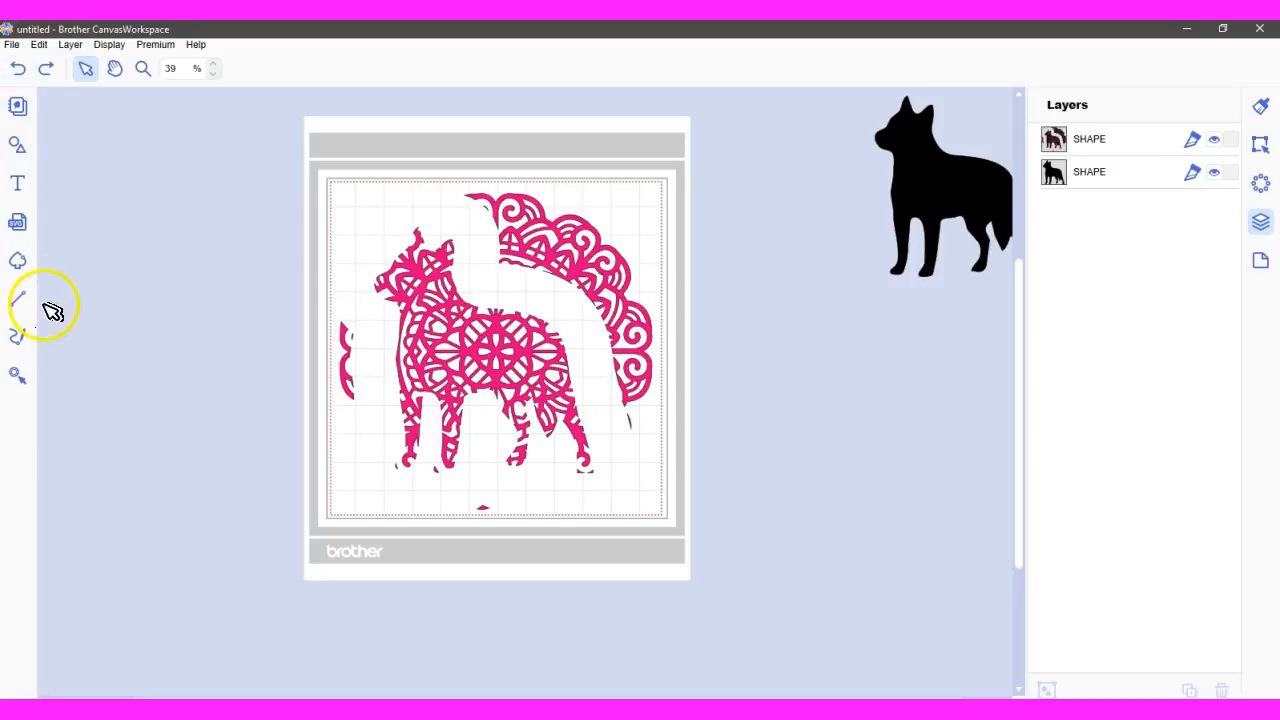
# Insert a rounded rectangle and stretch it over the leftover mandala fragment above the dog's back
pyautogui.click(16, 148)
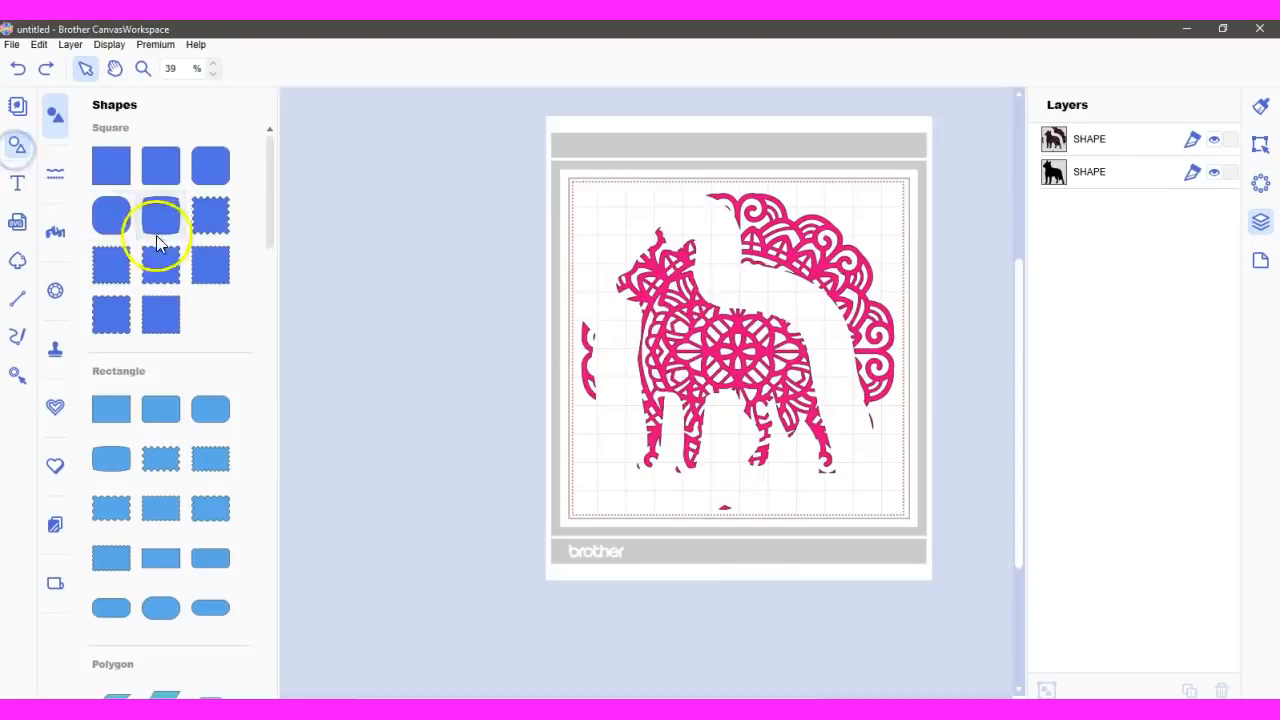
pyautogui.click(157, 409)
pyautogui.moveTo(631, 214); pyautogui.dragTo(759, 226)
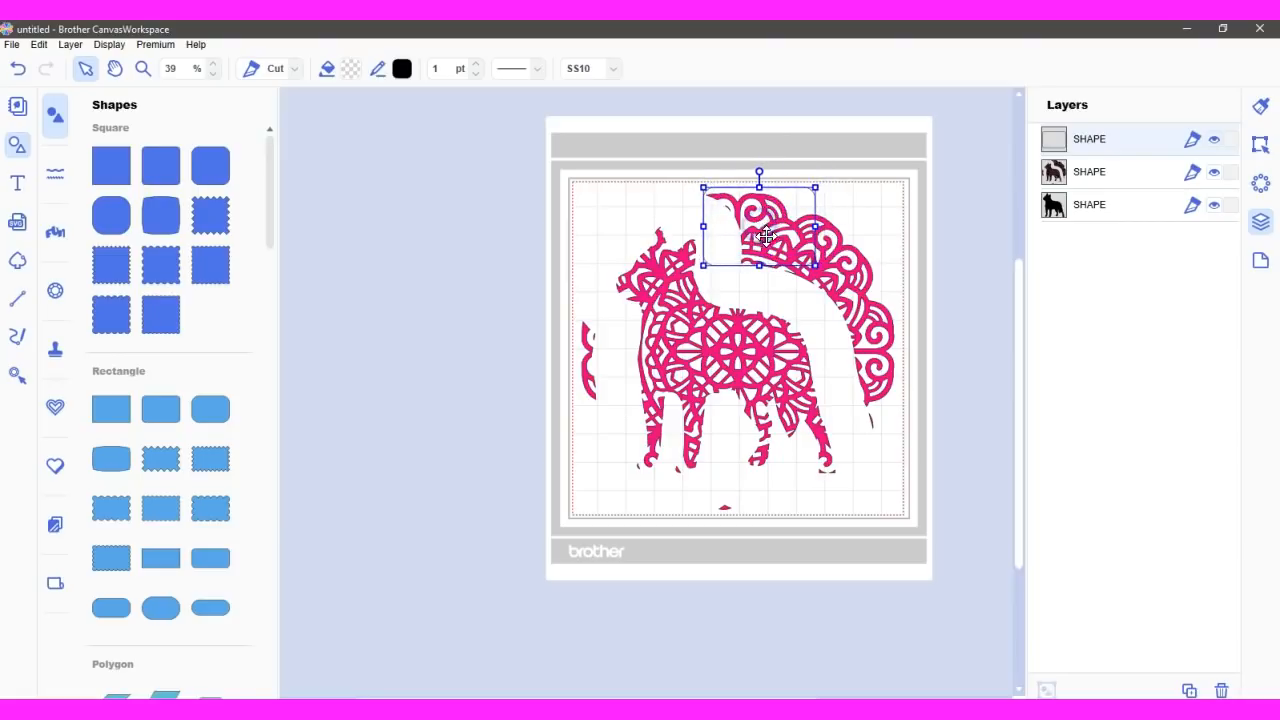
pyautogui.moveTo(822, 263)
pyautogui.mouseDown()
pyautogui.moveTo(880, 272)
pyautogui.moveTo(843, 257)
pyautogui.mouseUp()
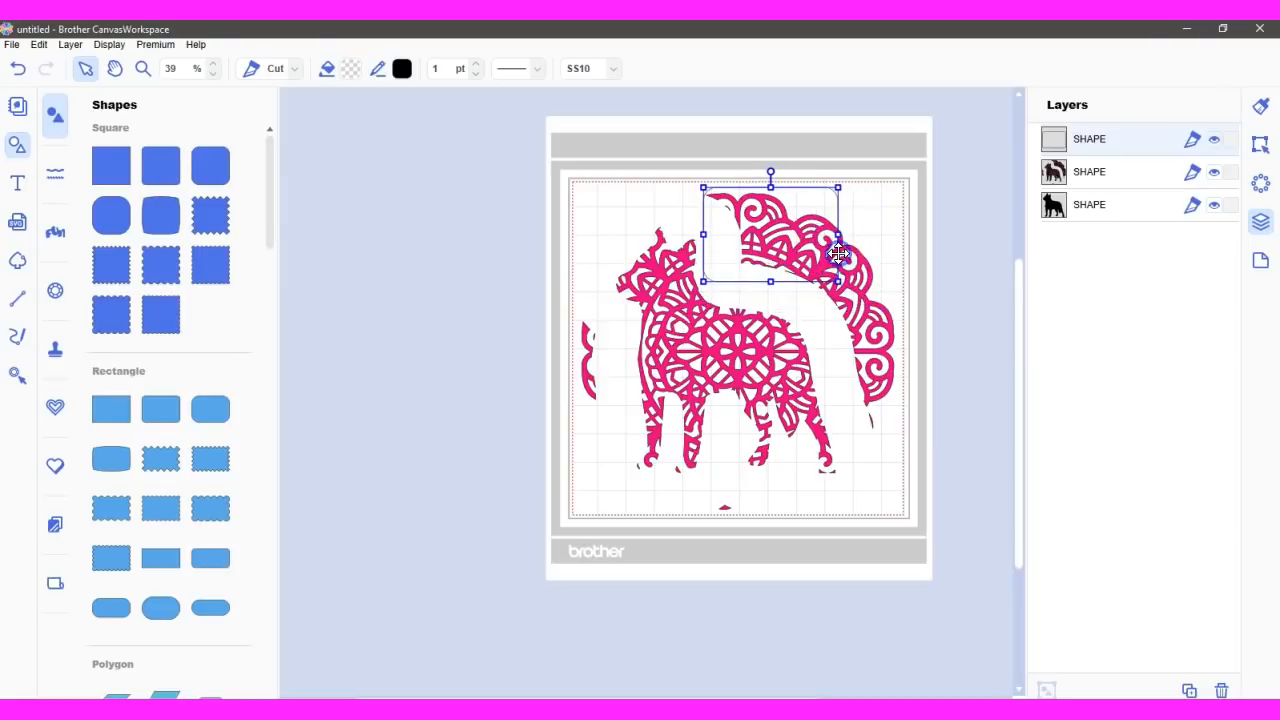
pyautogui.moveTo(773, 283); pyautogui.dragTo(775, 300)
pyautogui.moveTo(837, 244); pyautogui.dragTo(940, 251)
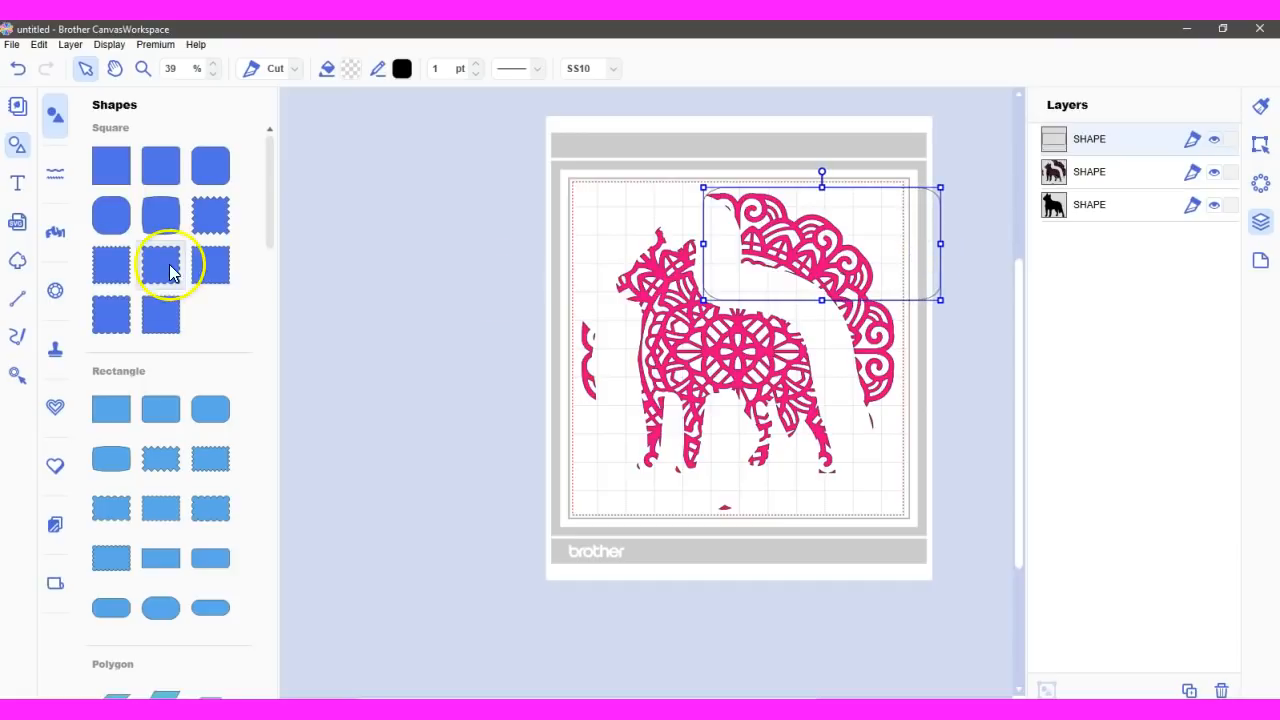
# Insert a second rounded rectangle and stretch it vertically over the leftover mandala fragment behind the dog's rear
pyautogui.click(167, 413)
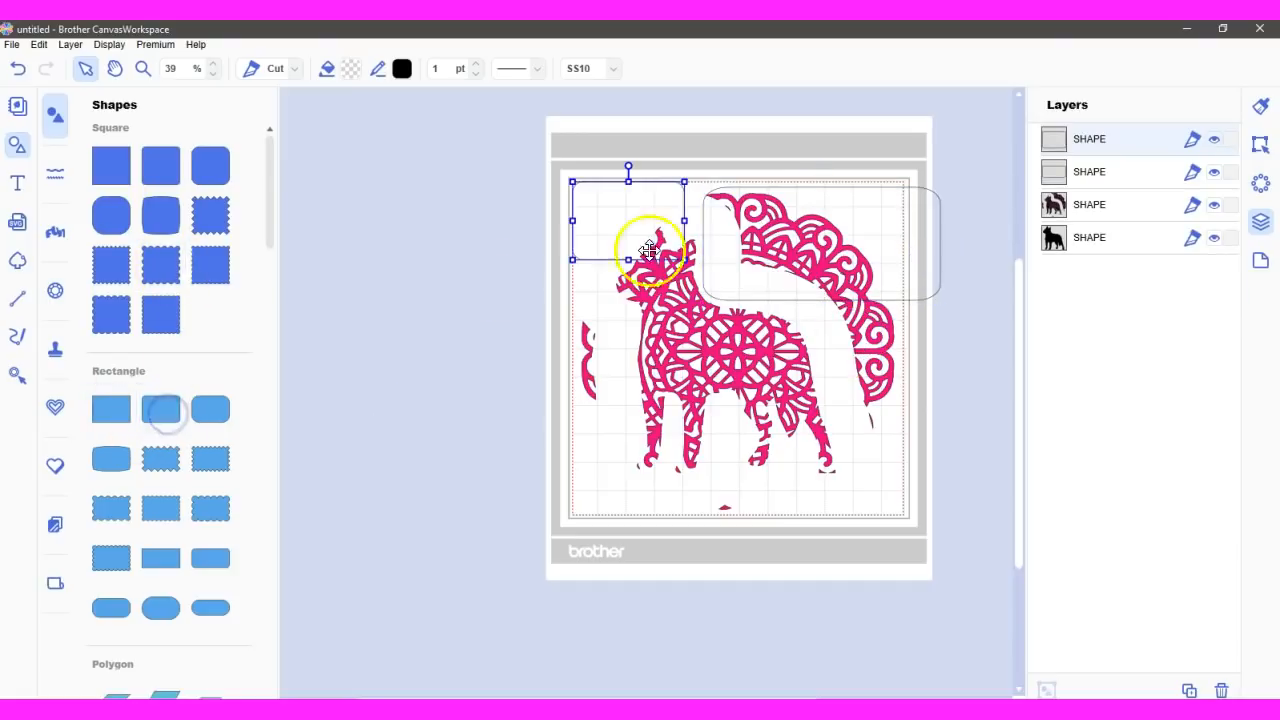
pyautogui.moveTo(628, 220); pyautogui.dragTo(871, 266)
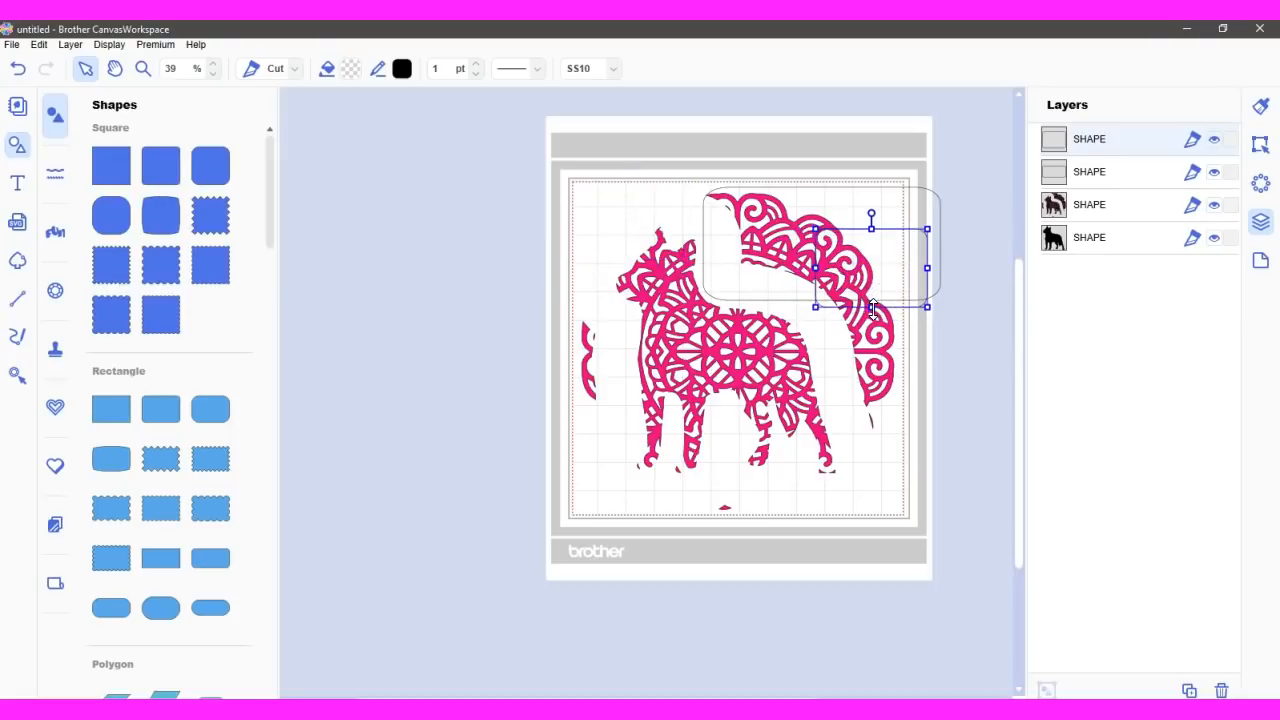
pyautogui.moveTo(872, 310); pyautogui.dragTo(894, 413)
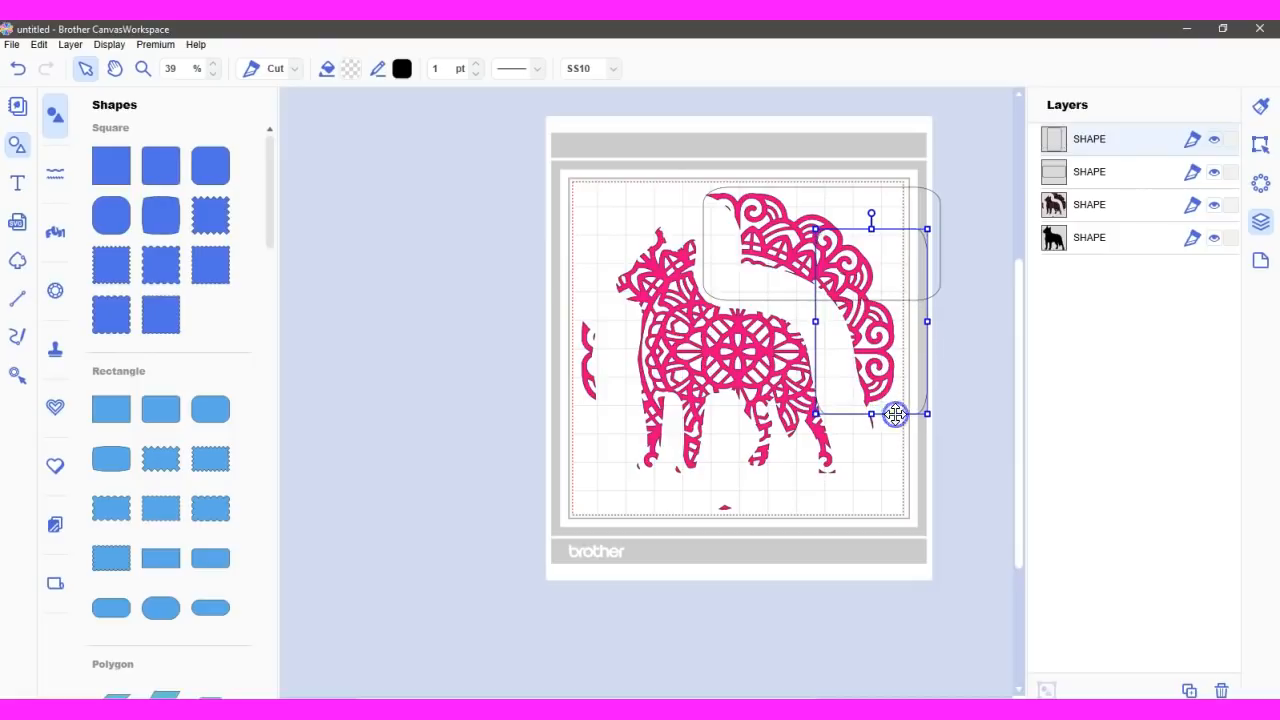
pyautogui.moveTo(818, 325); pyautogui.dragTo(835, 324)
pyautogui.moveTo(883, 416); pyautogui.dragTo(886, 437)
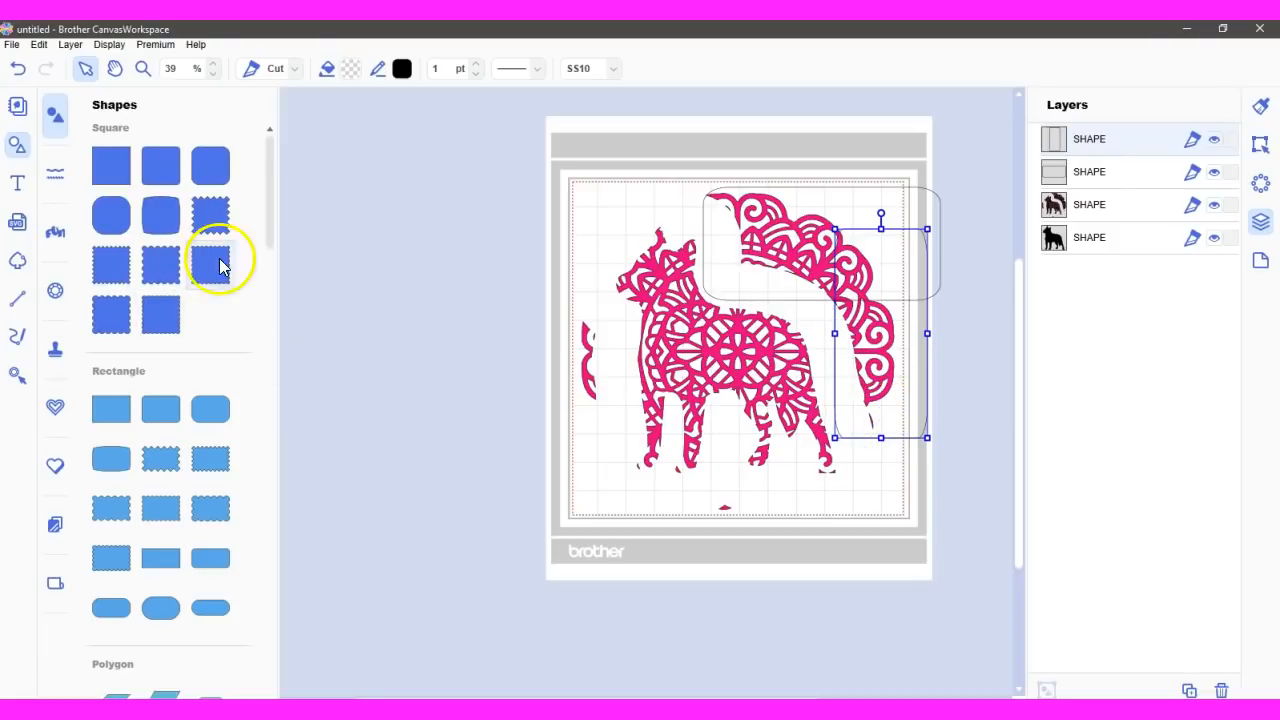
# Place two scalloped squares, one over the fragment below the dog and one over the fragment in front of its chest
pyautogui.moveTo(216, 268); pyautogui.dragTo(680, 561)
pyautogui.moveTo(209, 262)
pyautogui.mouseDown()
pyautogui.moveTo(487, 350)
pyautogui.moveTo(592, 358)
pyautogui.moveTo(553, 368)
pyautogui.mouseUp()
pyautogui.click(719, 353)
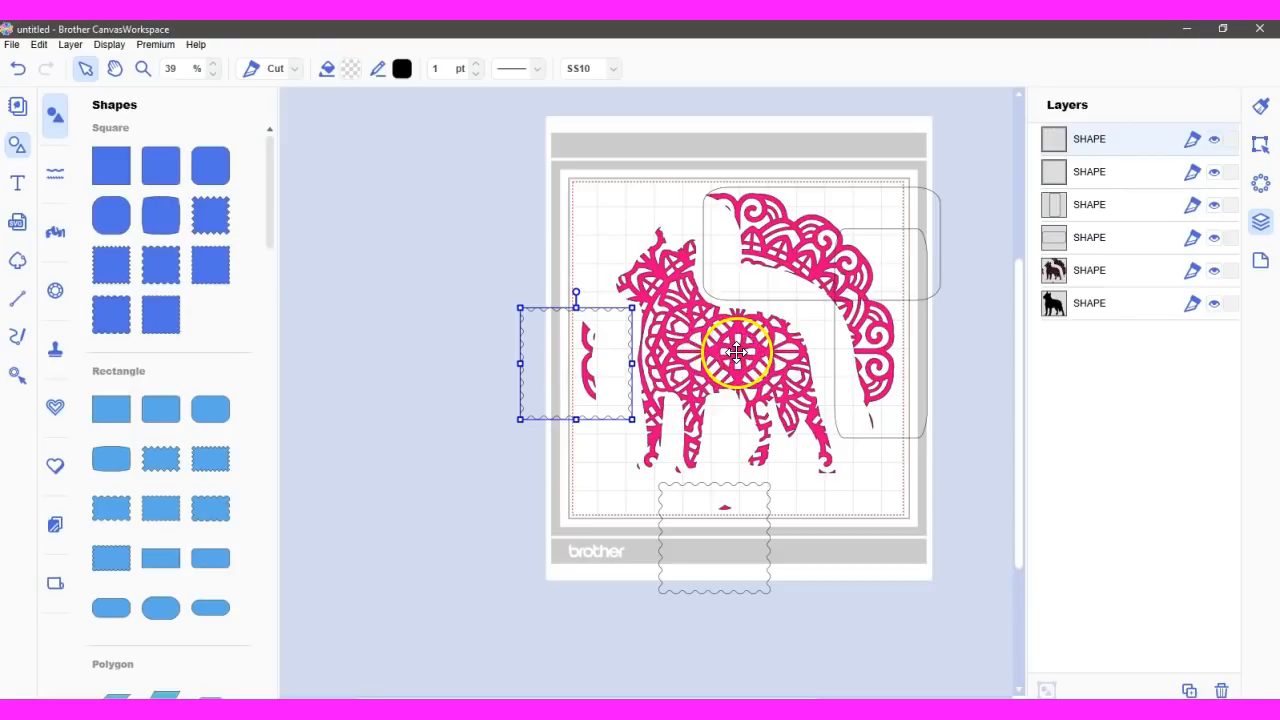
# Select the mandala together with the four covering shapes and subtract the shapes from it
pyautogui.click(1105, 283)
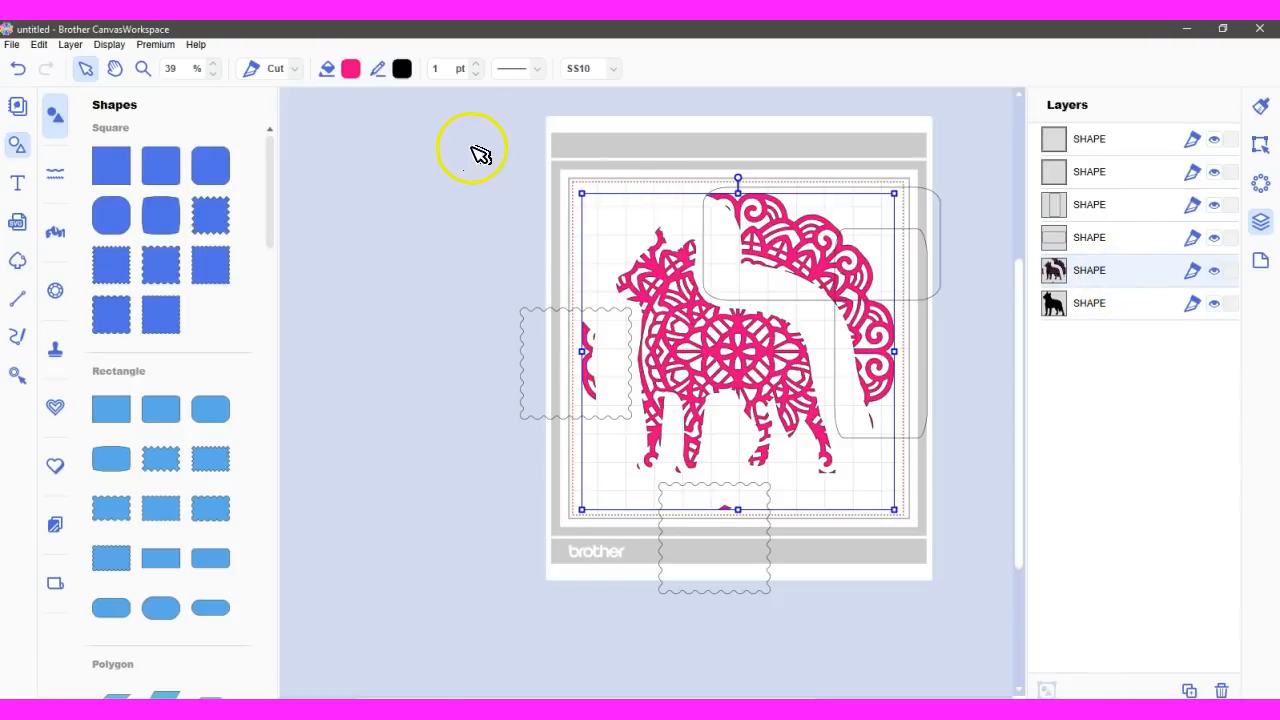
pyautogui.moveTo(486, 169); pyautogui.dragTo(889, 617)
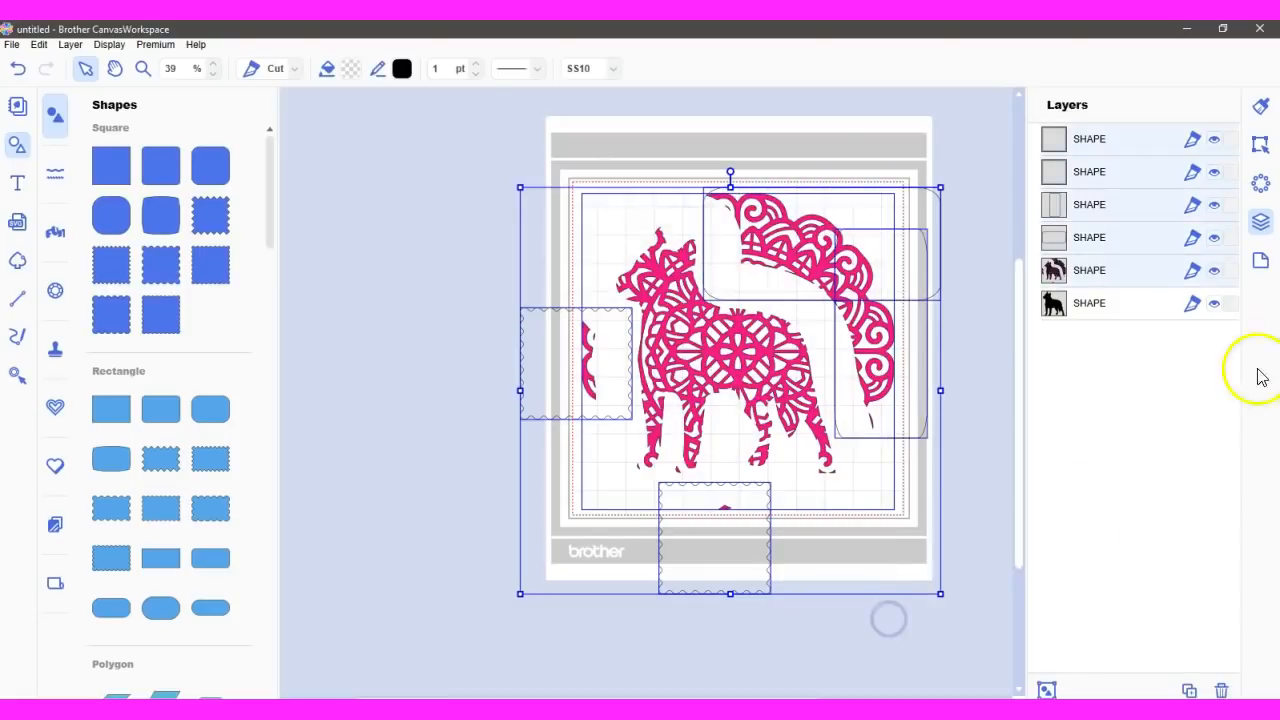
pyautogui.click(1260, 148)
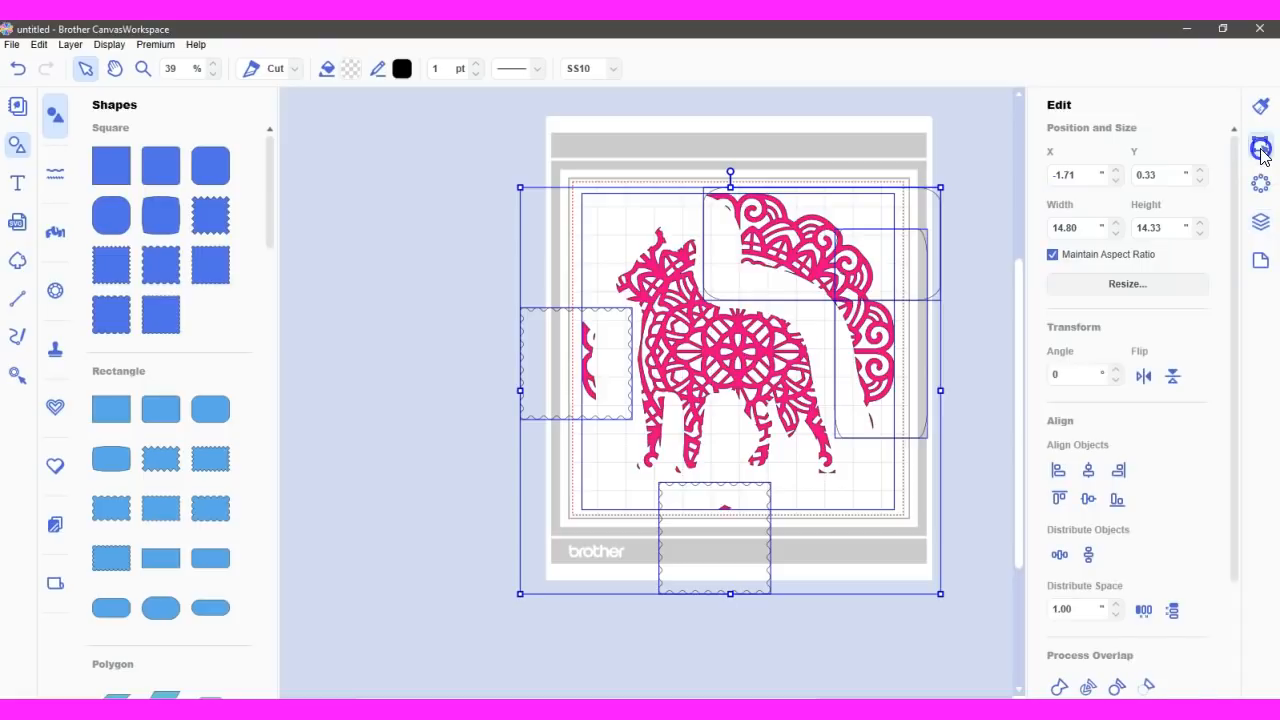
pyautogui.click(1148, 688)
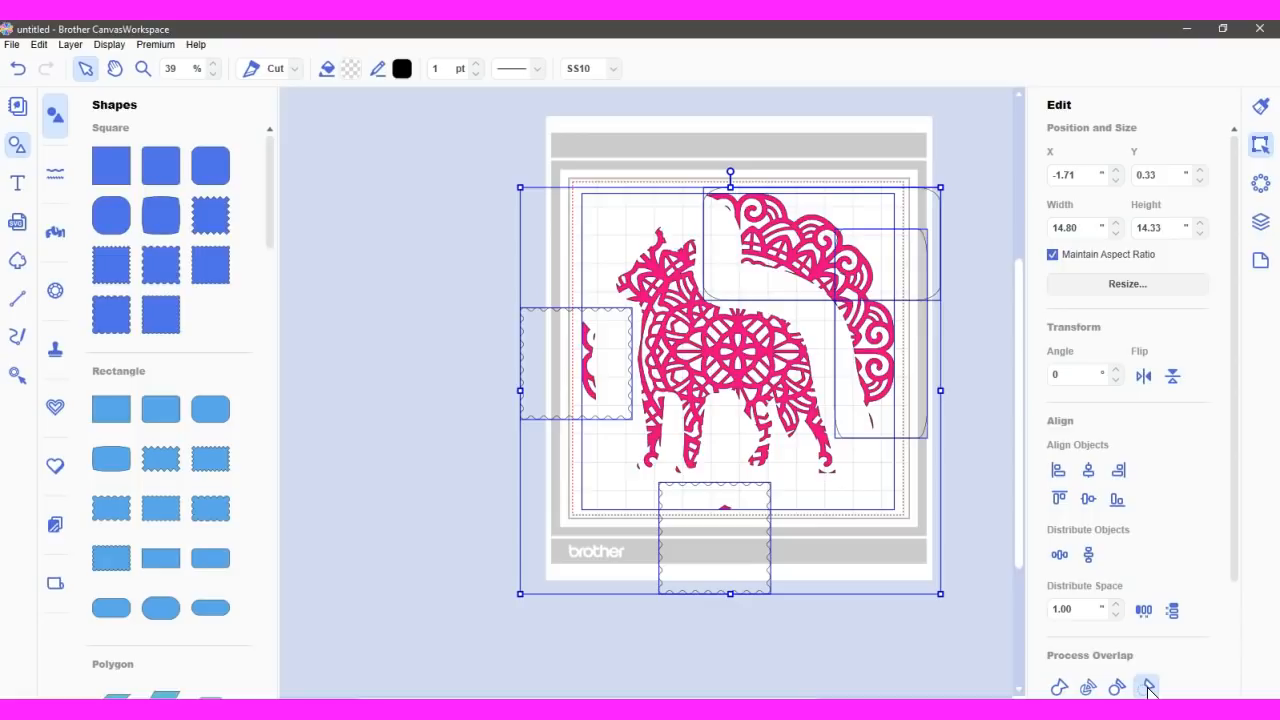
pyautogui.click(1148, 688)
pyautogui.click(1148, 688)
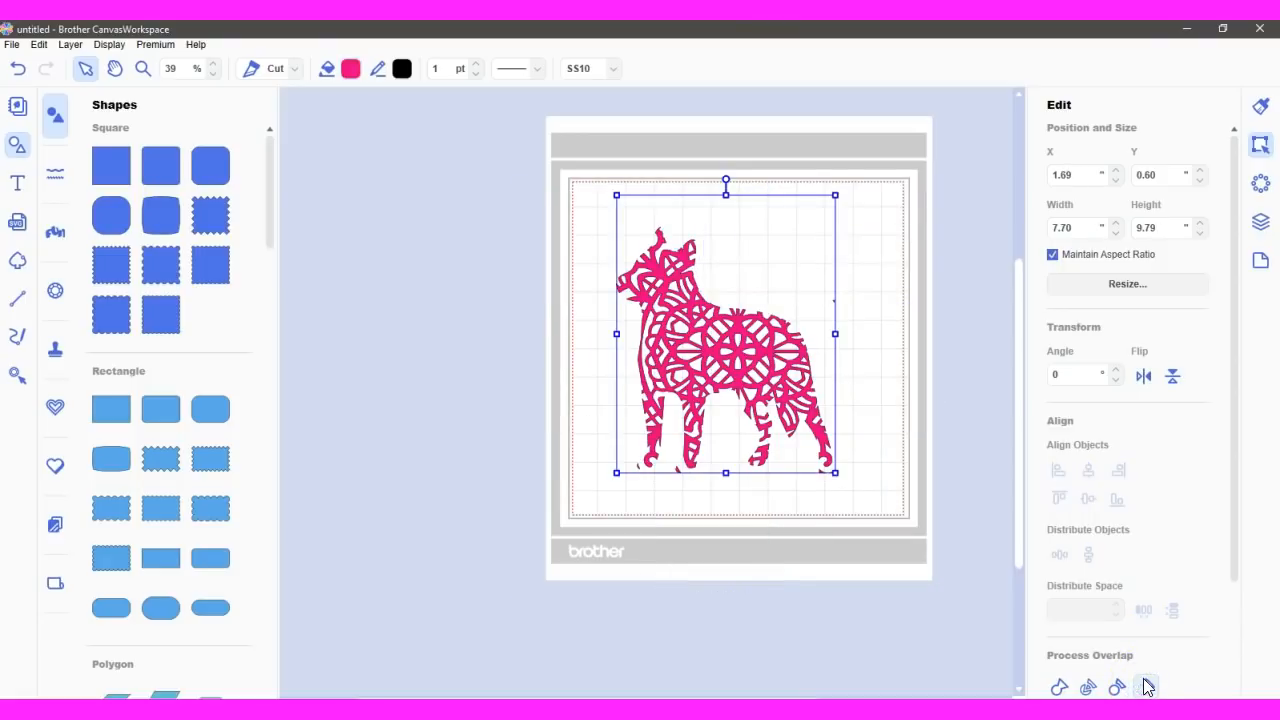
pyautogui.click(737, 514)
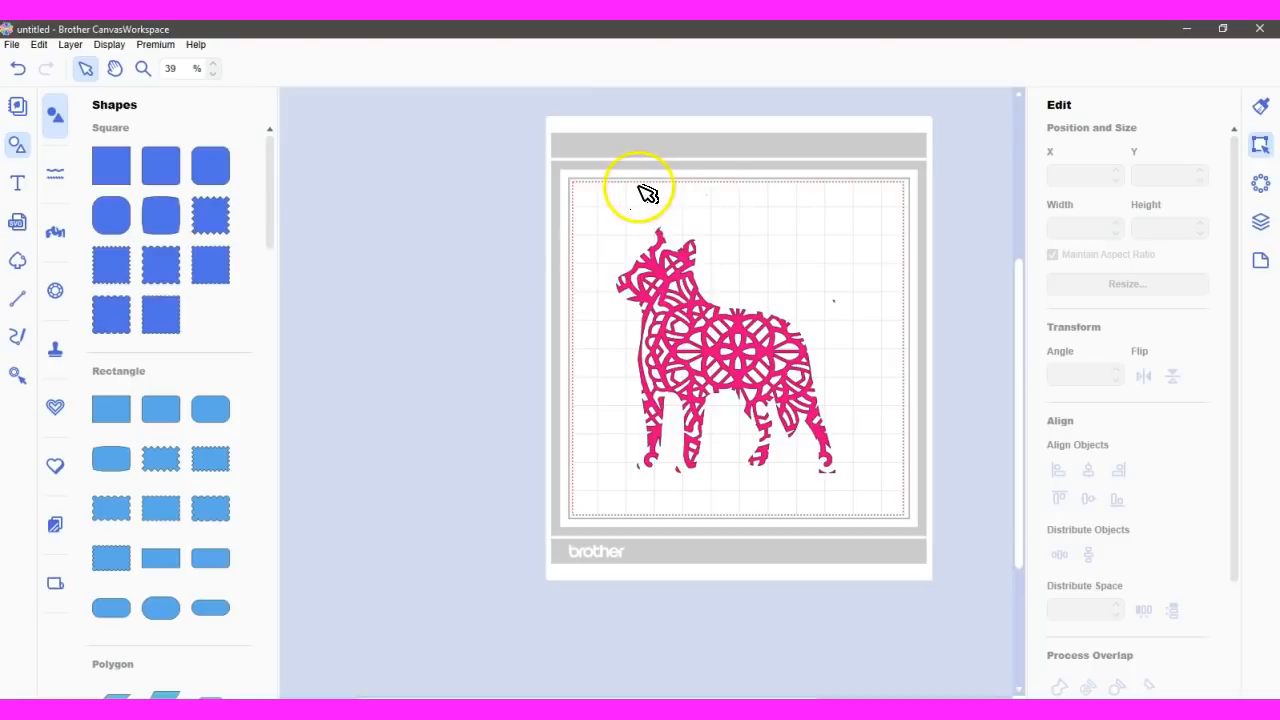
# Place a rounded square over the remaining speck above the dog and subtract it from the mandala dog
pyautogui.click(211, 166)
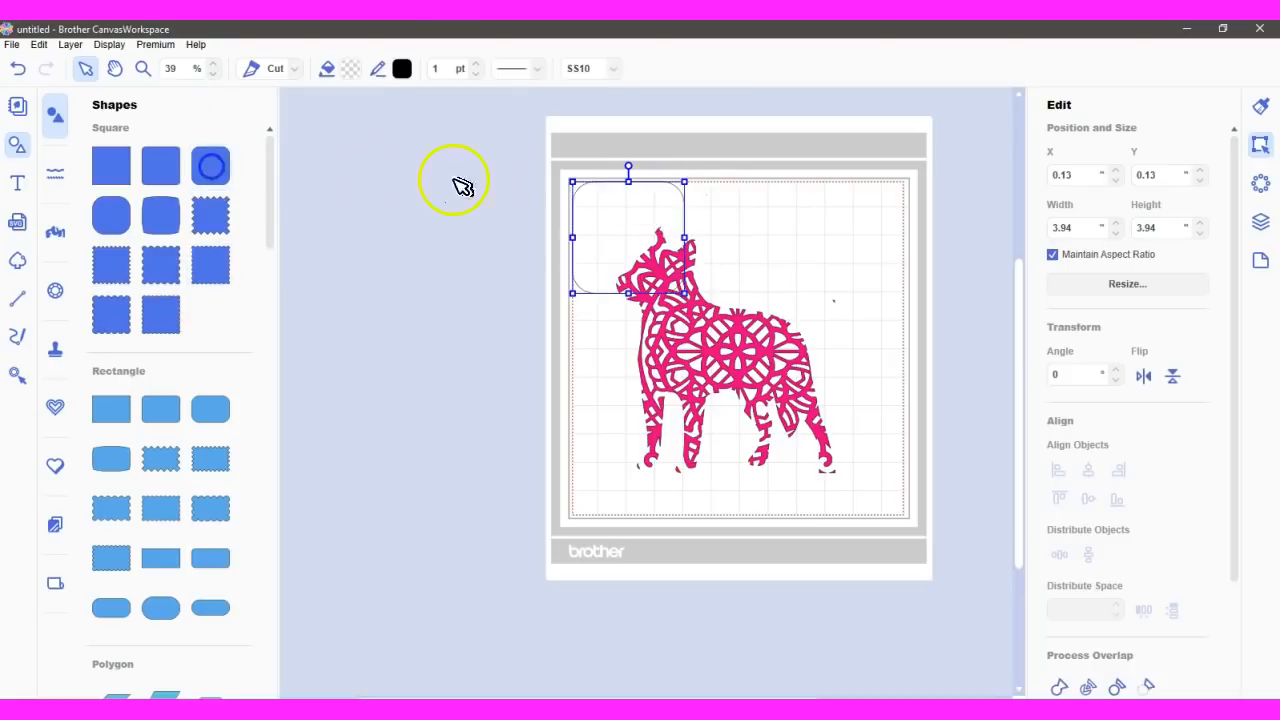
pyautogui.moveTo(614, 214); pyautogui.dragTo(704, 145)
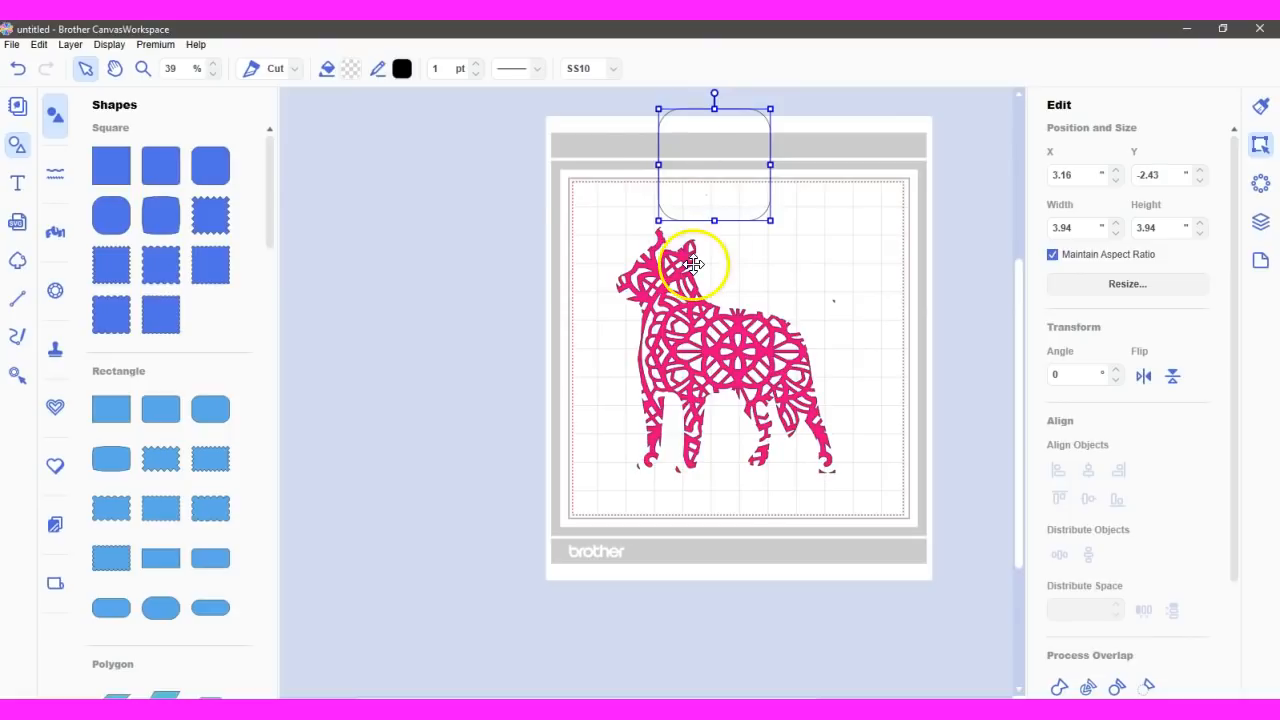
pyautogui.moveTo(523, 134); pyautogui.dragTo(903, 572)
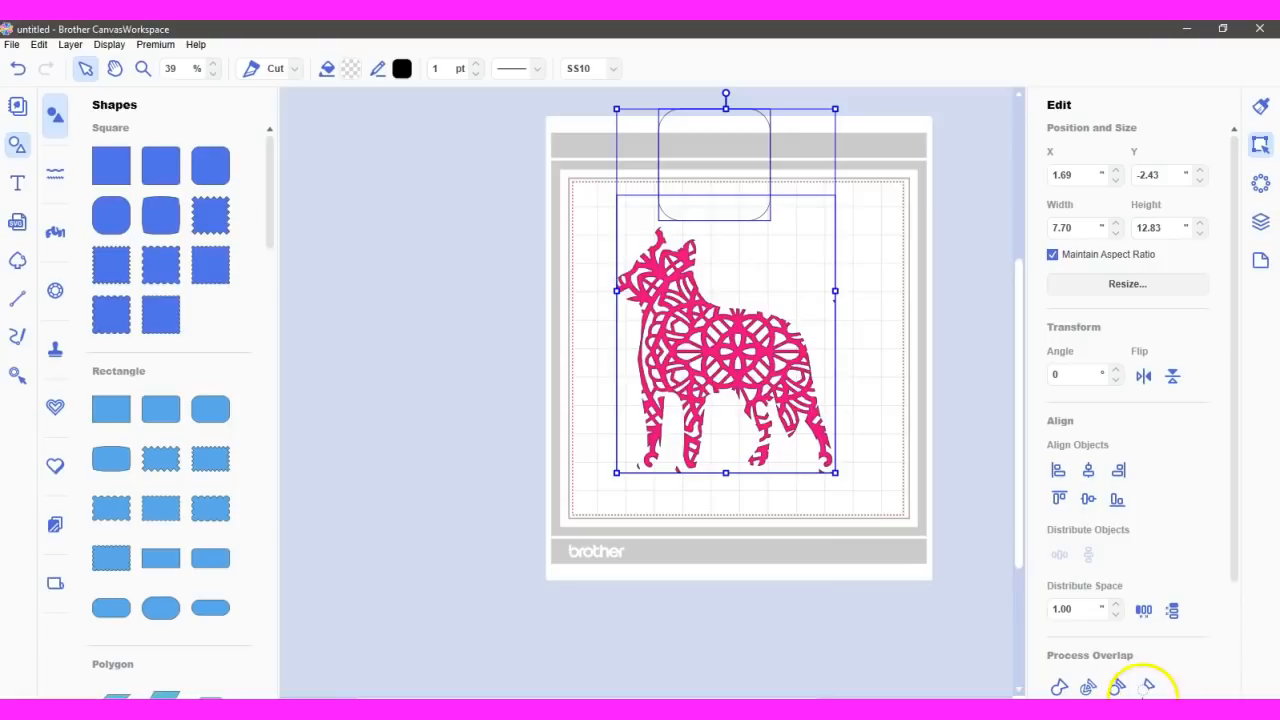
pyautogui.click(1145, 686)
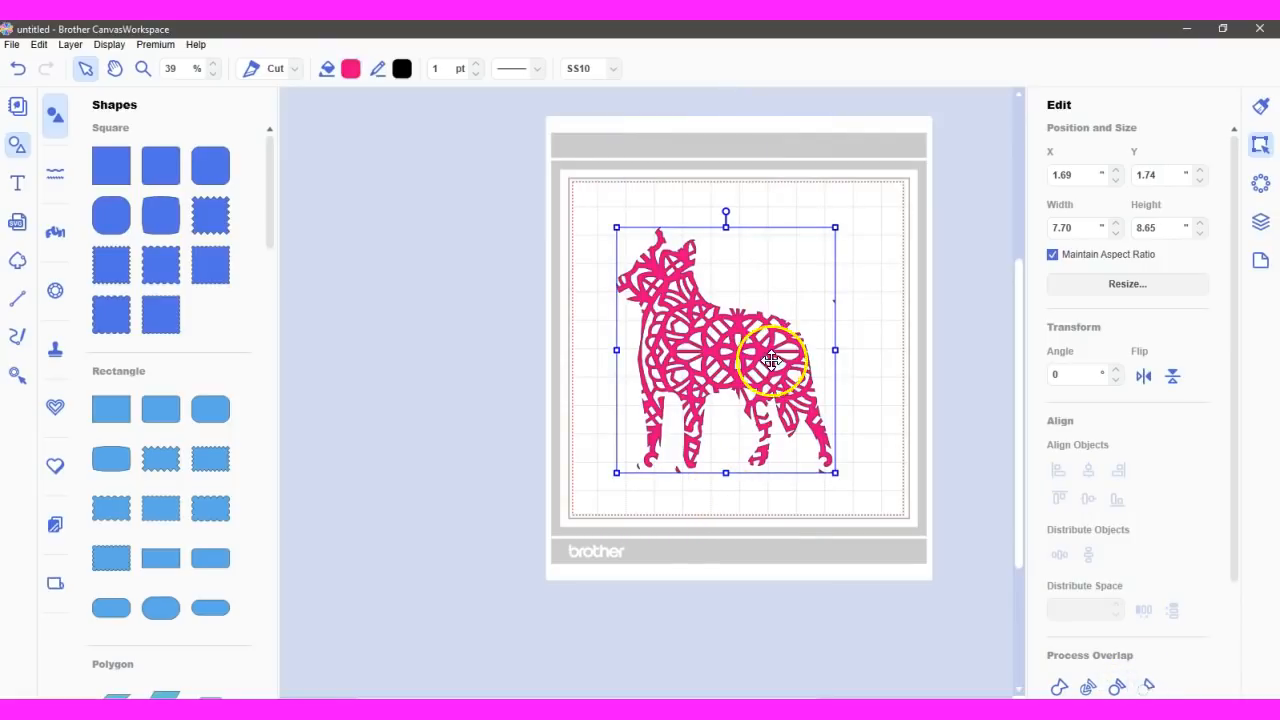
# Select all objects to check what remains in the design, and clear the selection
pyautogui.click(39, 45)
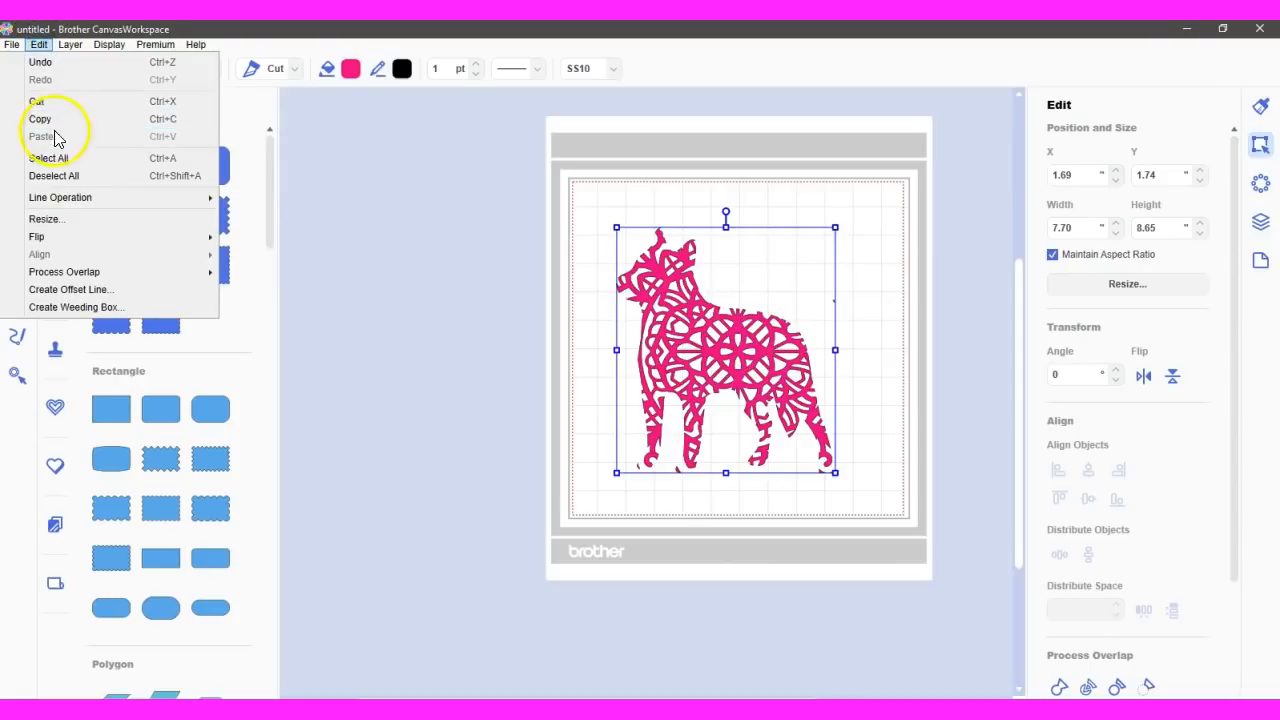
pyautogui.click(49, 164)
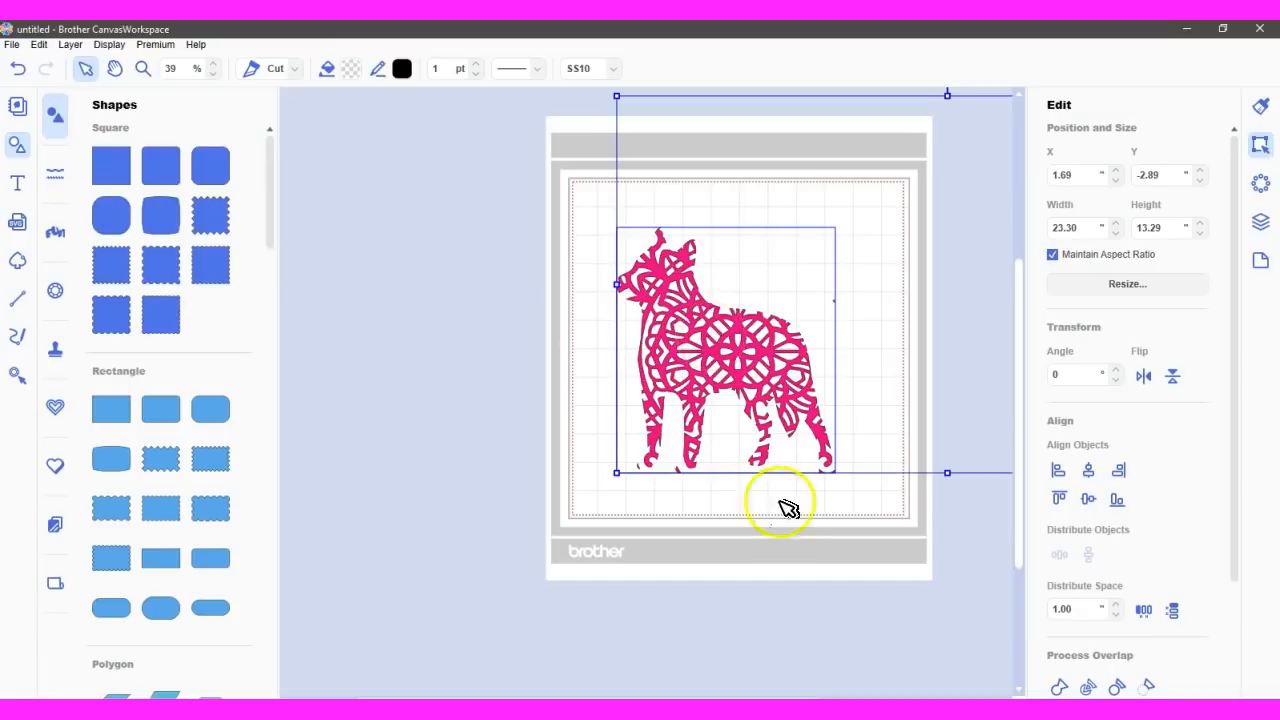
pyautogui.click(845, 580)
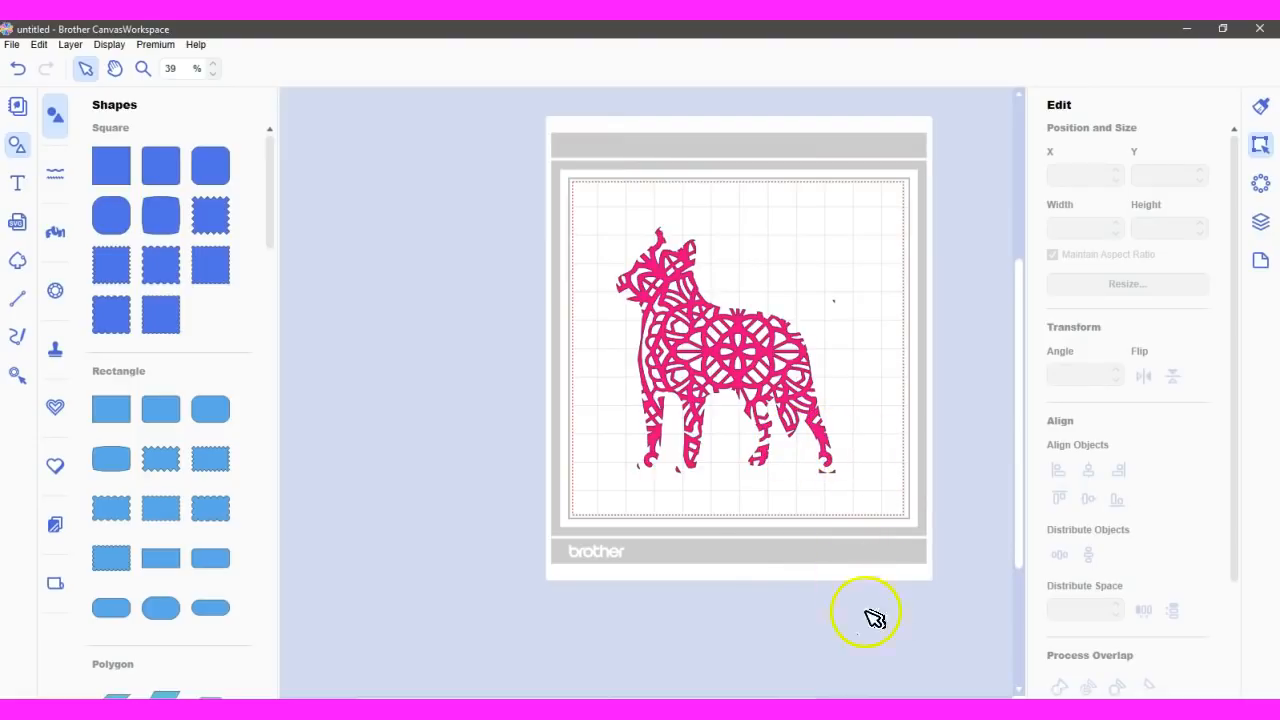
# Move the black dog silhouette closer to the mandala dog, just beside the cutting mat
pyautogui.moveTo(790, 703); pyautogui.dragTo(911, 703)
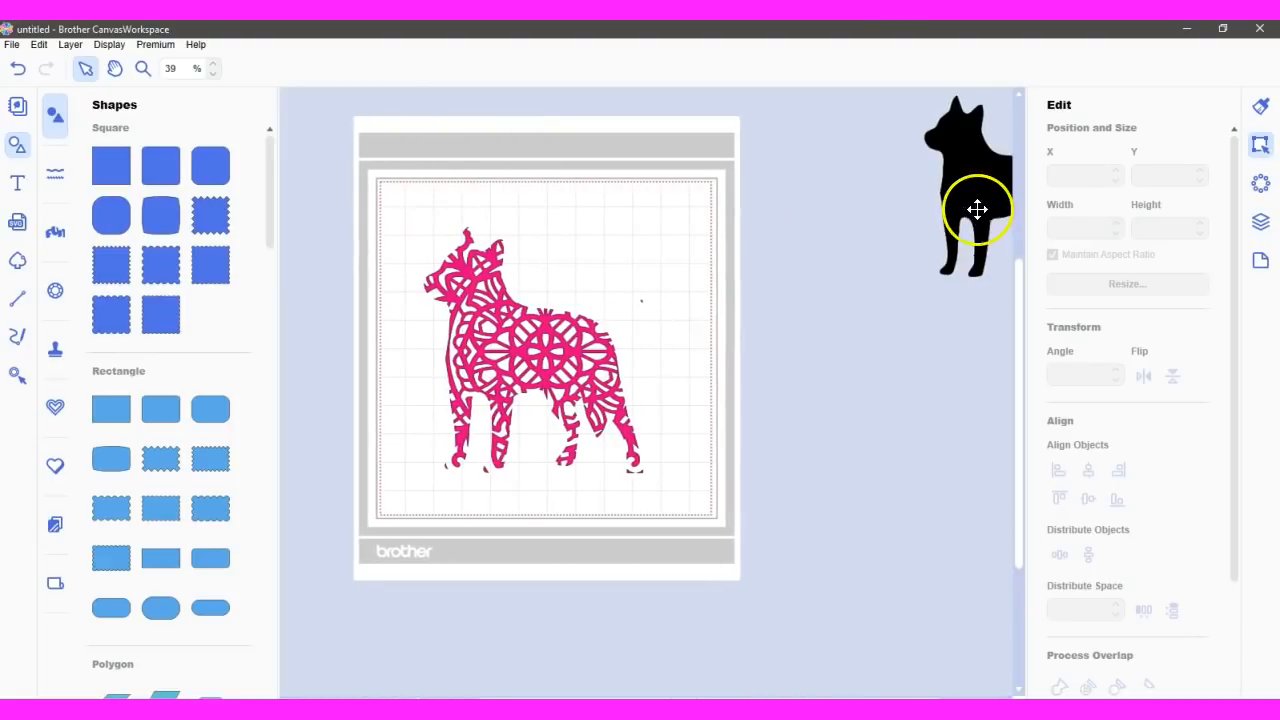
pyautogui.moveTo(977, 191); pyautogui.dragTo(817, 309)
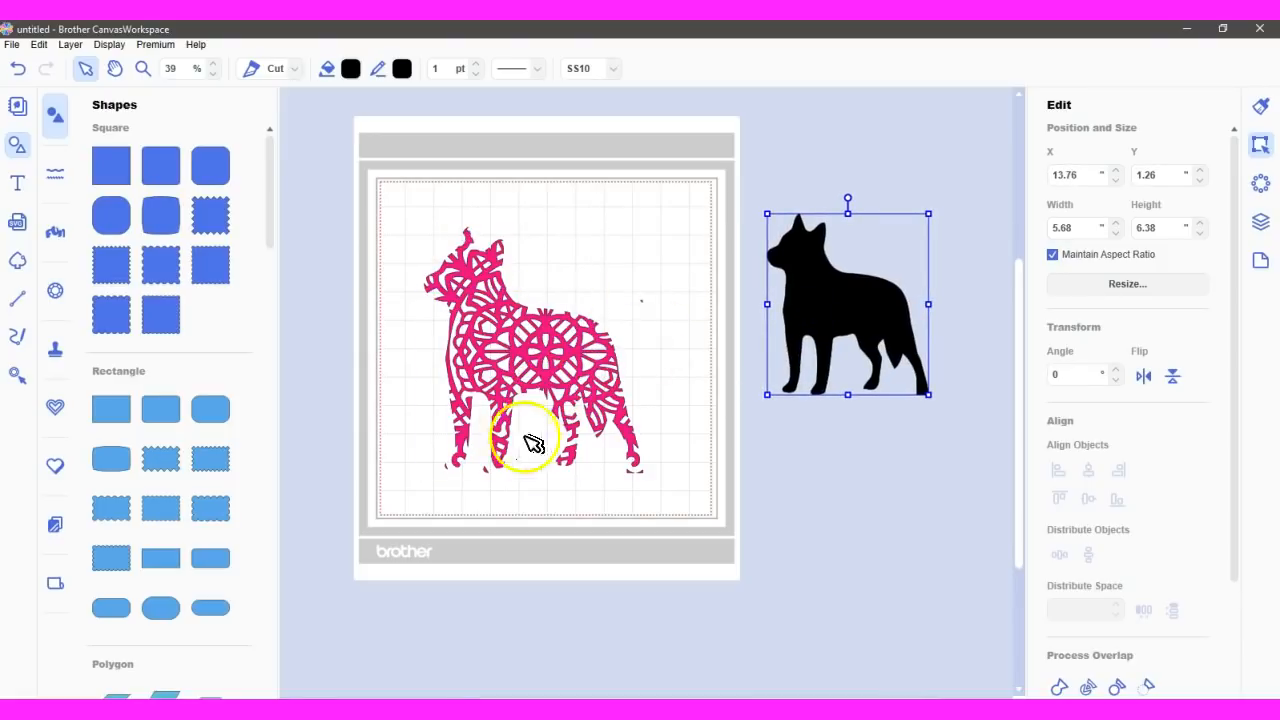
# Set the black dog silhouette's width to 7.70" with its proportions kept, matching the mandala dog, and move it nearer to the mat
pyautogui.click(569, 350)
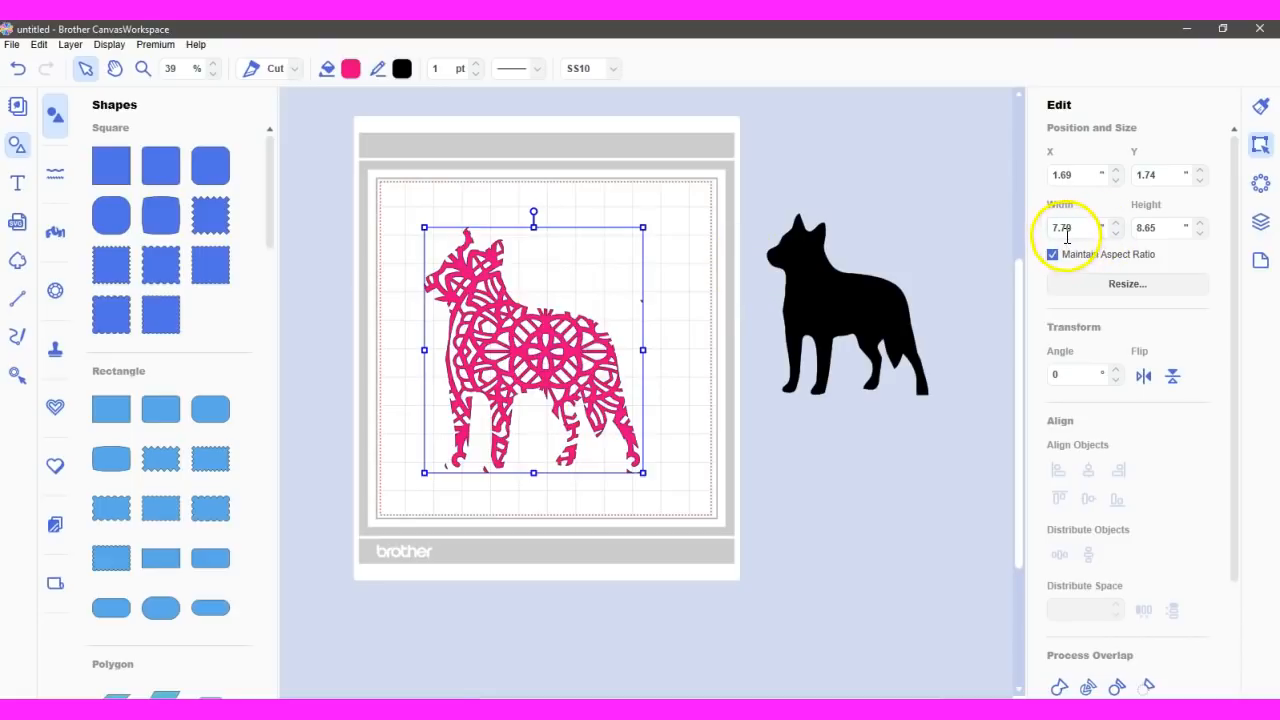
pyautogui.click(833, 280)
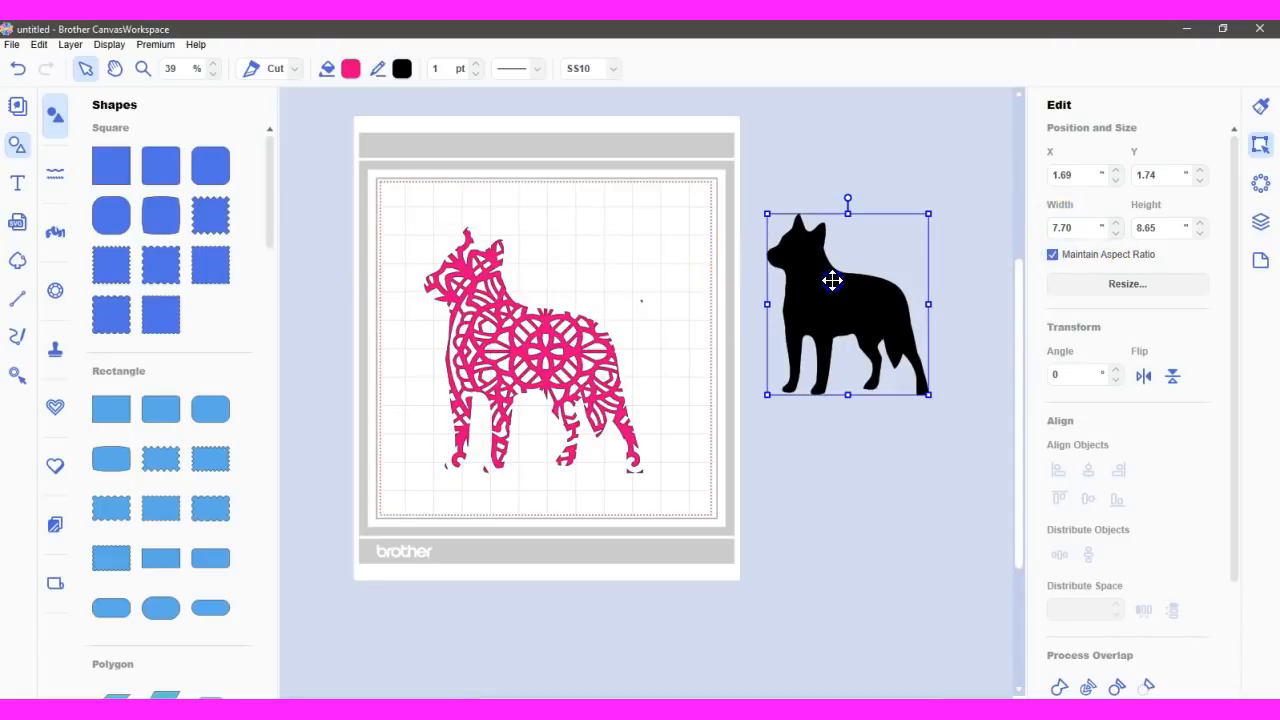
pyautogui.click(1073, 228)
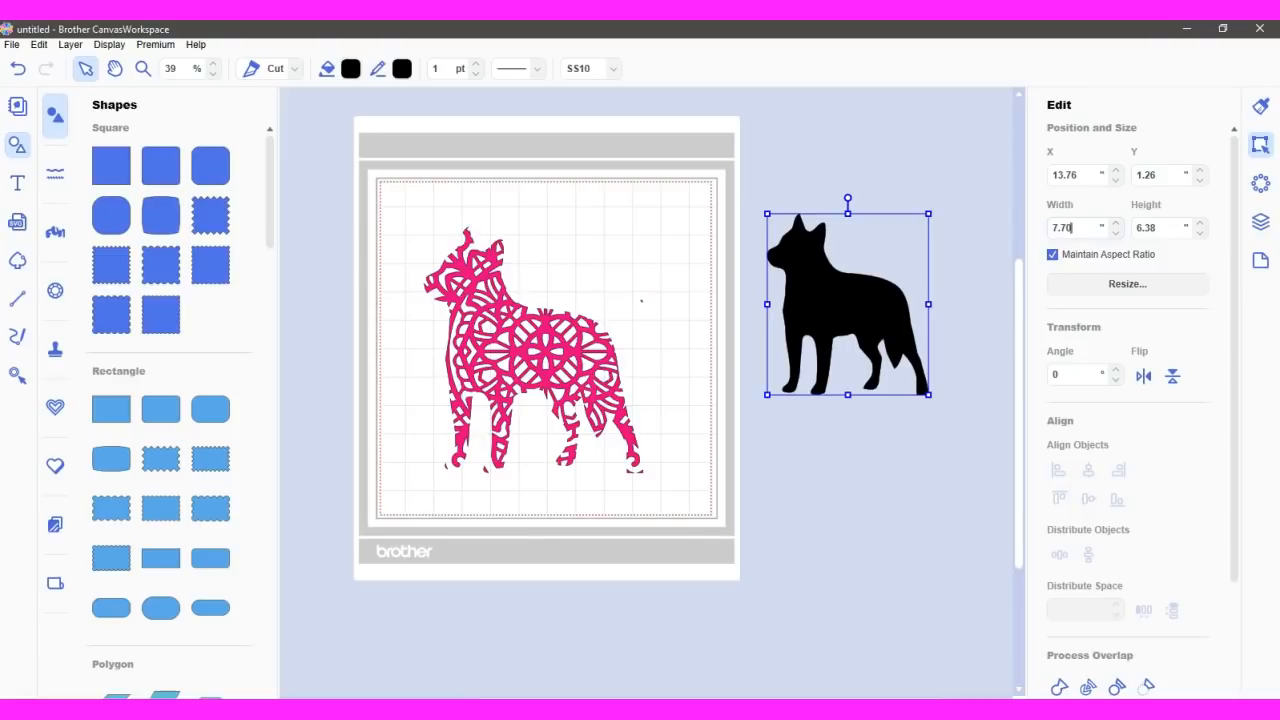
pyautogui.press('Return')
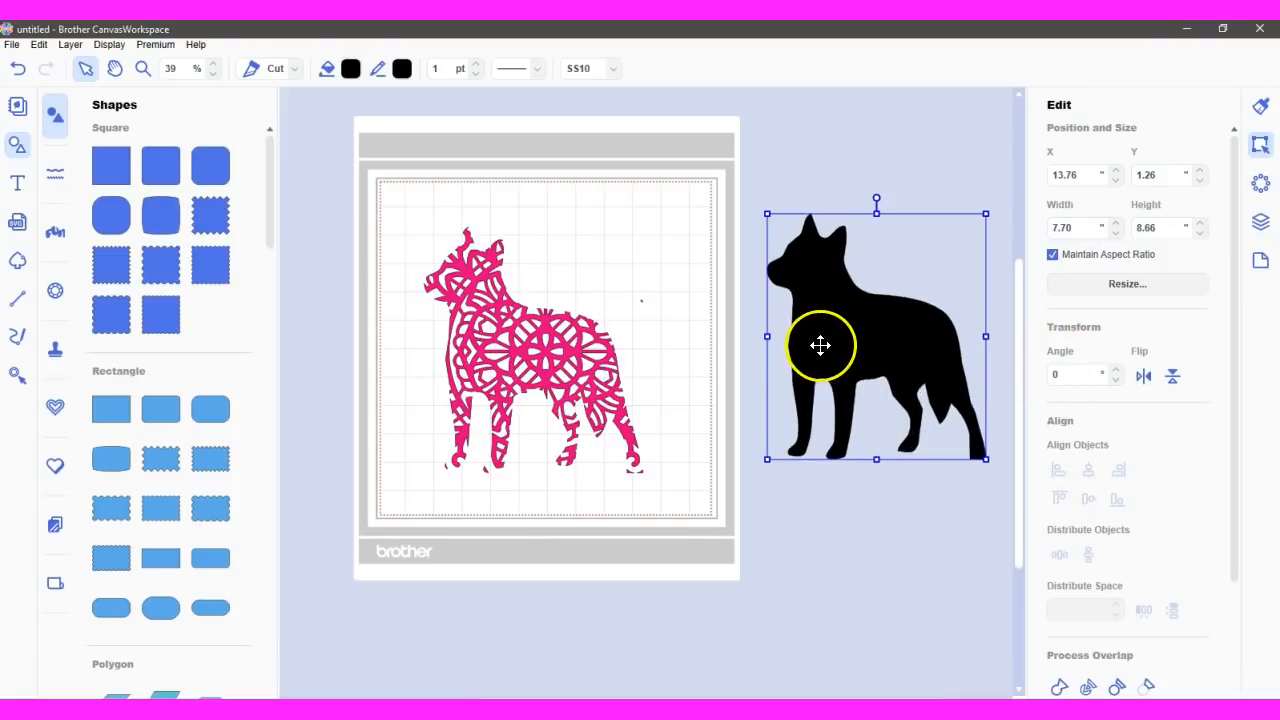
pyautogui.moveTo(820, 345); pyautogui.dragTo(757, 356)
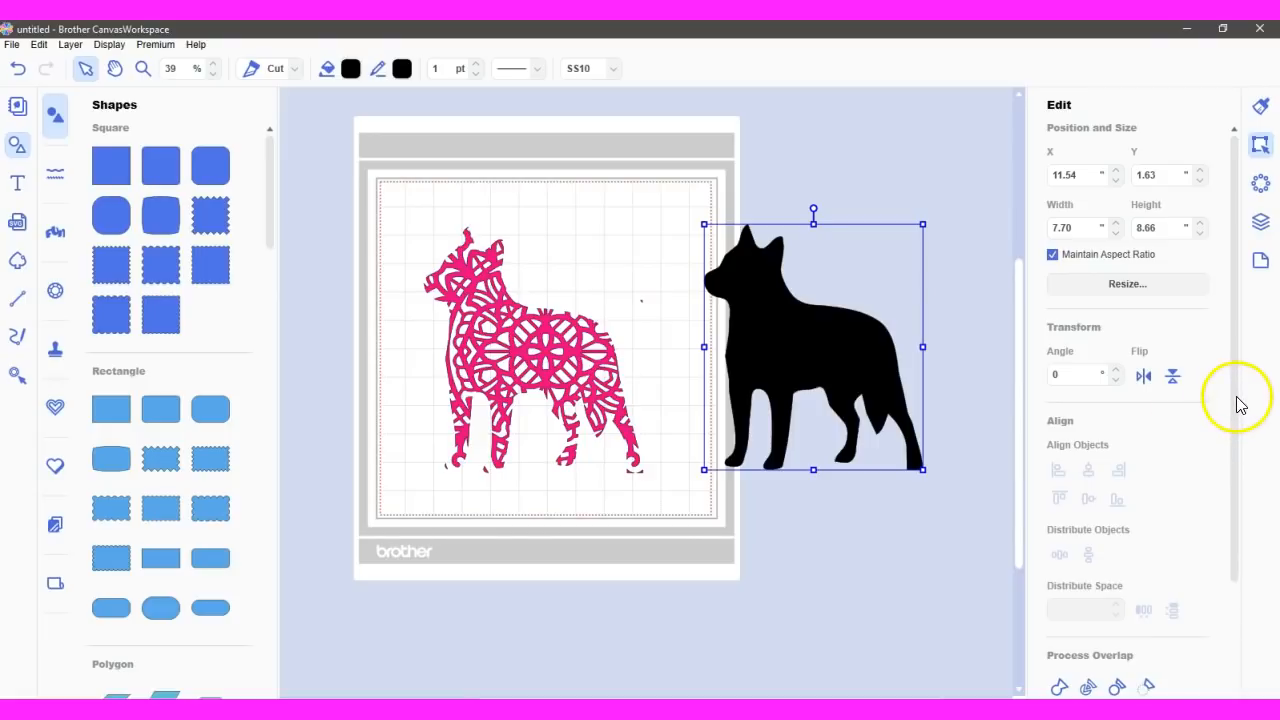
# Create an outward offset line around the black dog silhouette with 0.05" spacing and round corners, leaving the original as is
pyautogui.scroll(-3, 1240, 403)
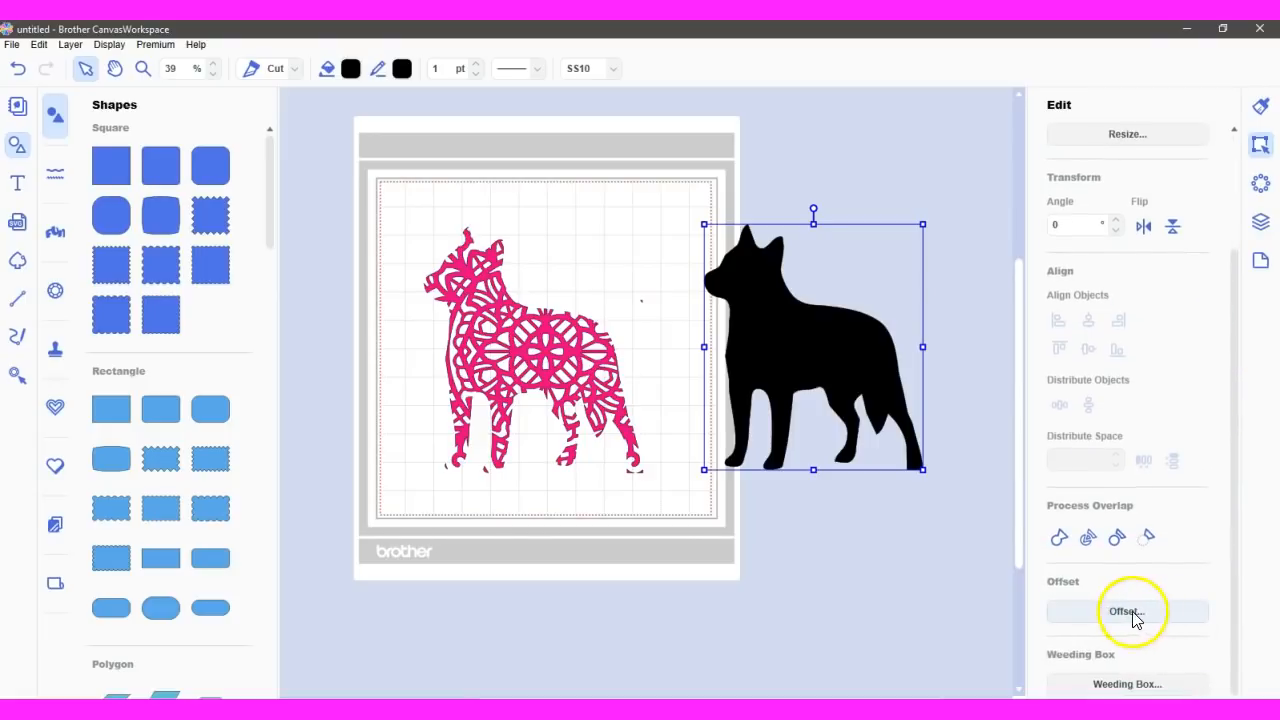
pyautogui.click(1130, 614)
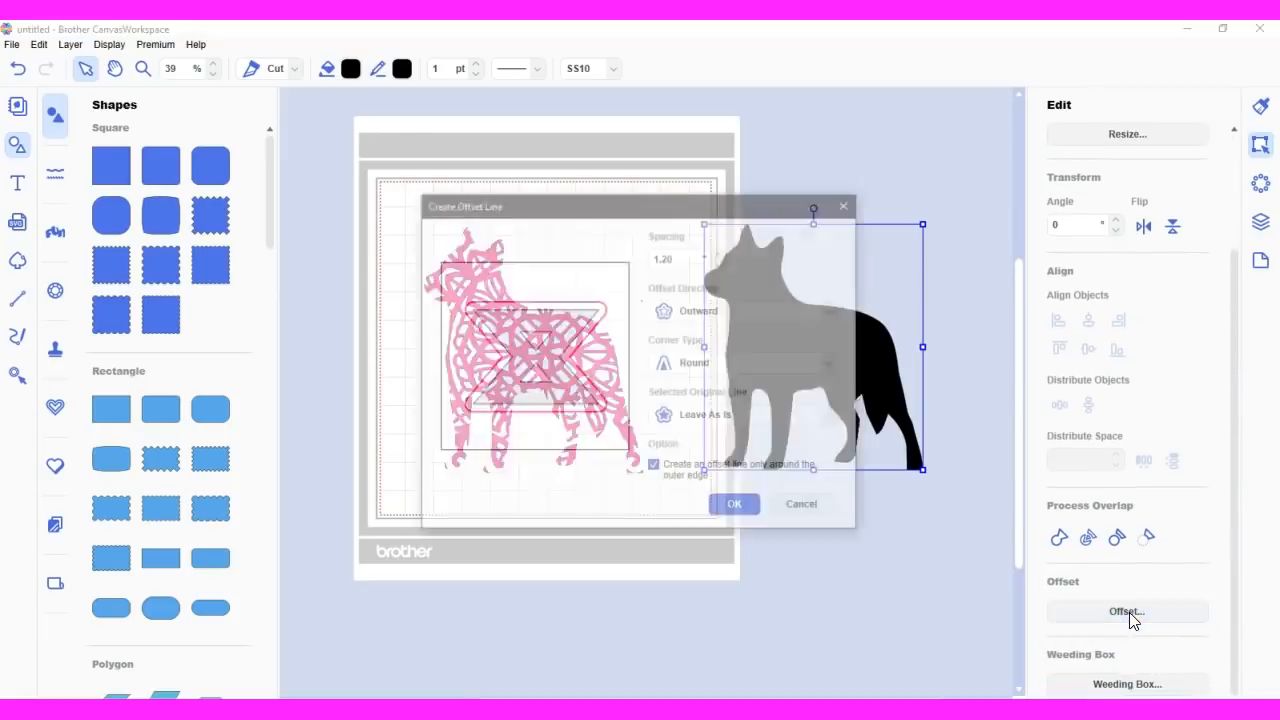
pyautogui.click(672, 257)
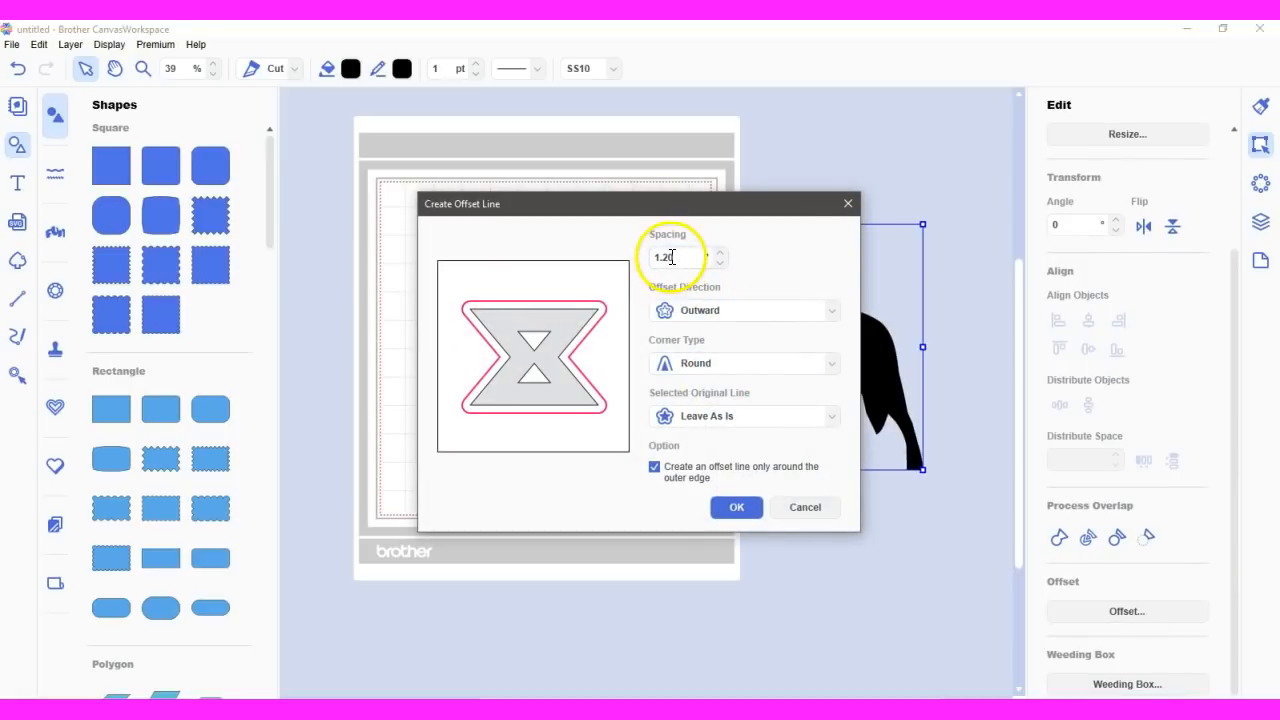
pyautogui.doubleClick(672, 257)
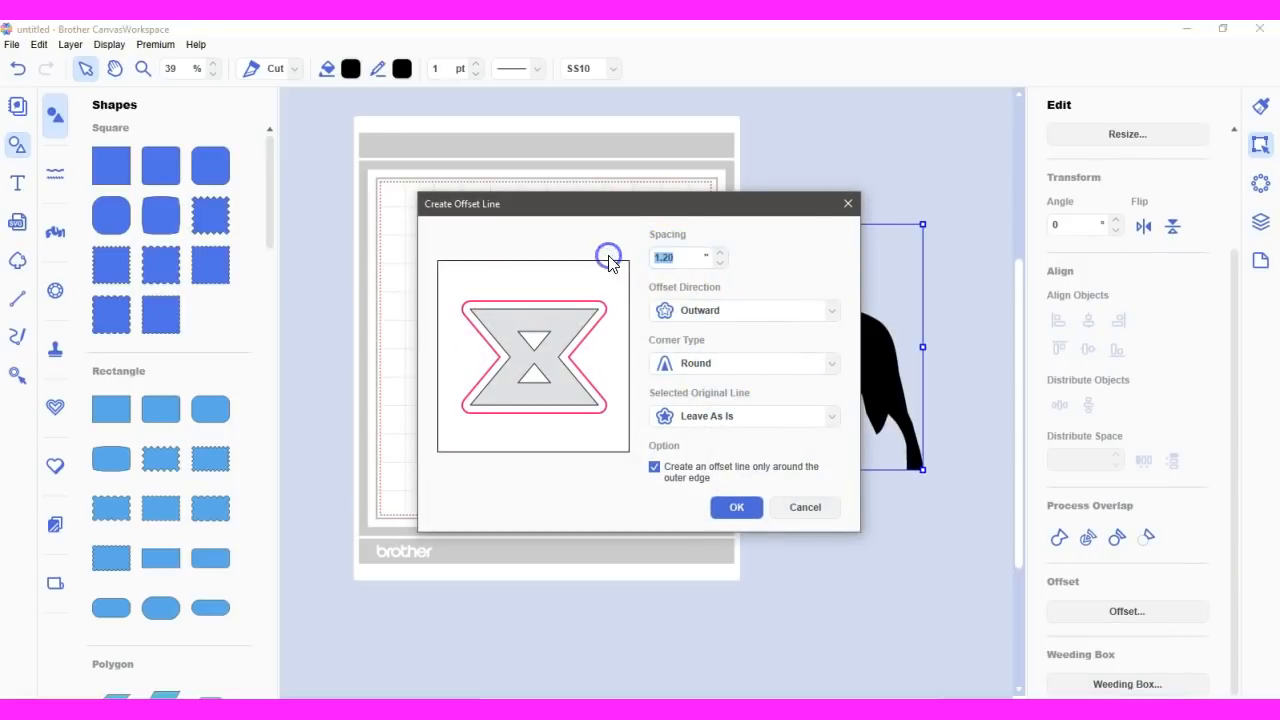
pyautogui.press('BackSpace')
pyautogui.write('.05')
pyautogui.click(736, 509)
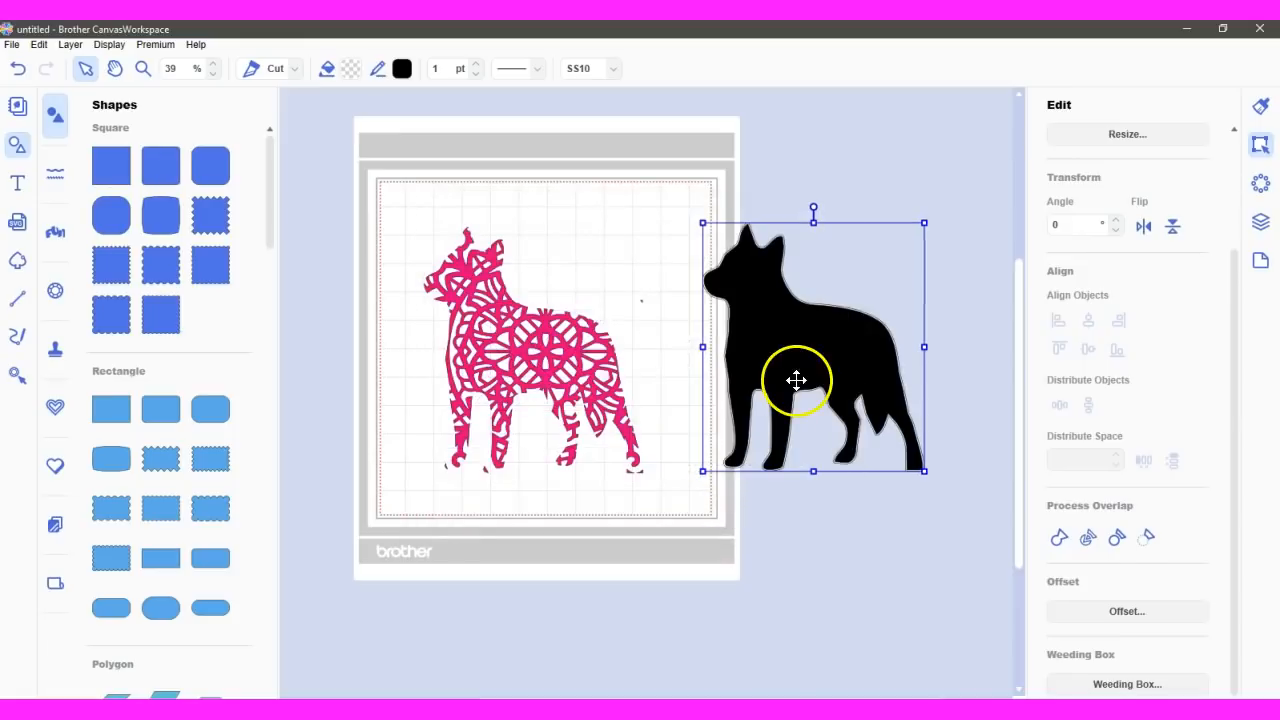
# Move the black dog silhouette above its offset shape to the front of the layer order
pyautogui.click(852, 519)
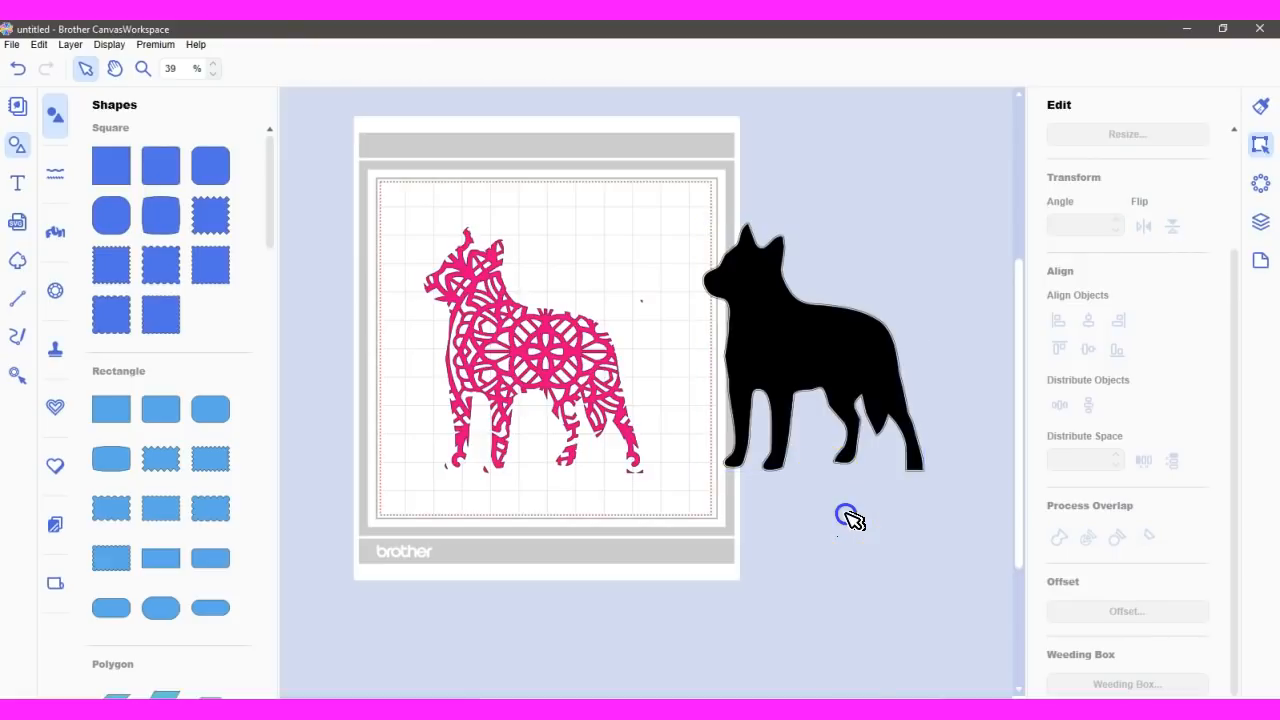
pyautogui.click(813, 340)
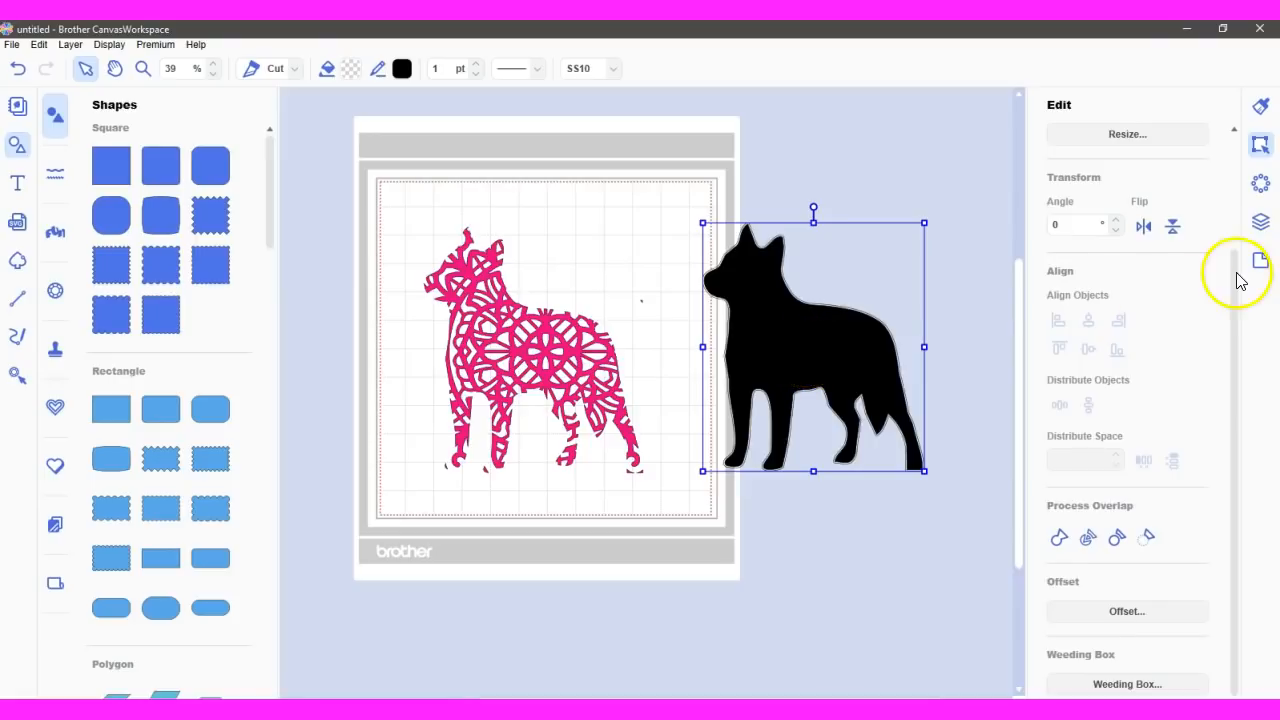
pyautogui.click(1260, 221)
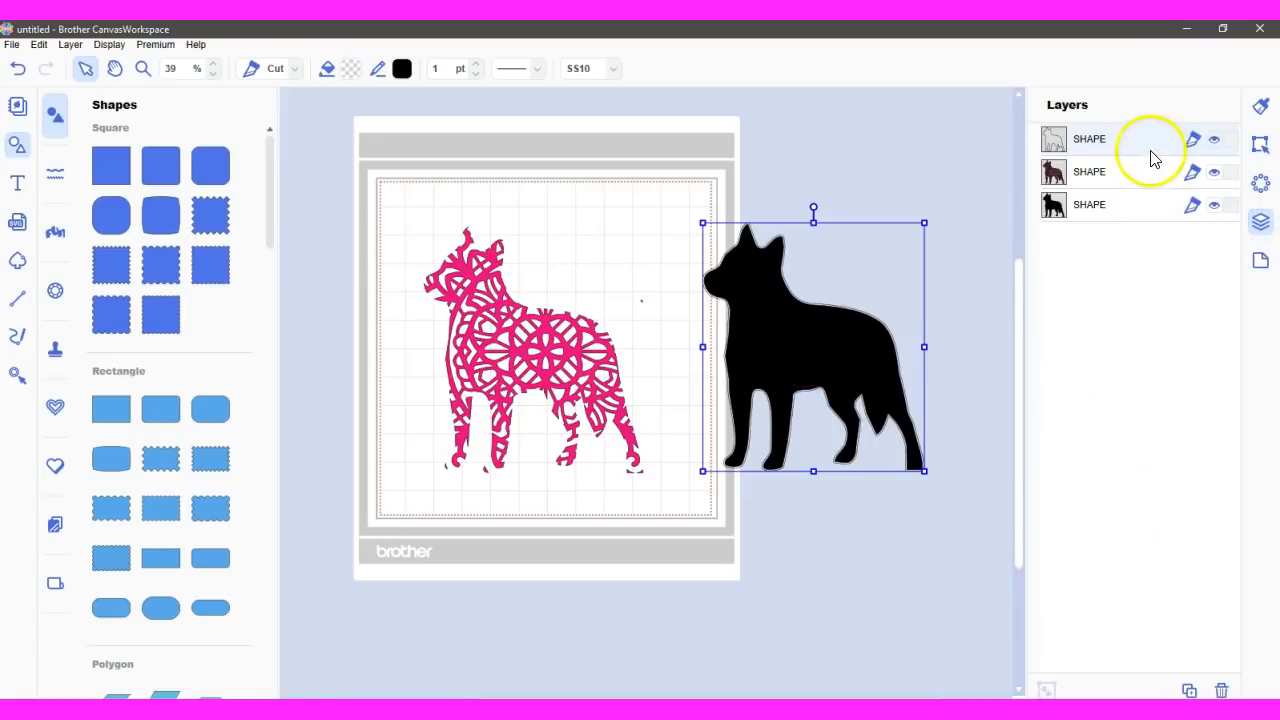
pyautogui.moveTo(1122, 210); pyautogui.dragTo(1117, 130)
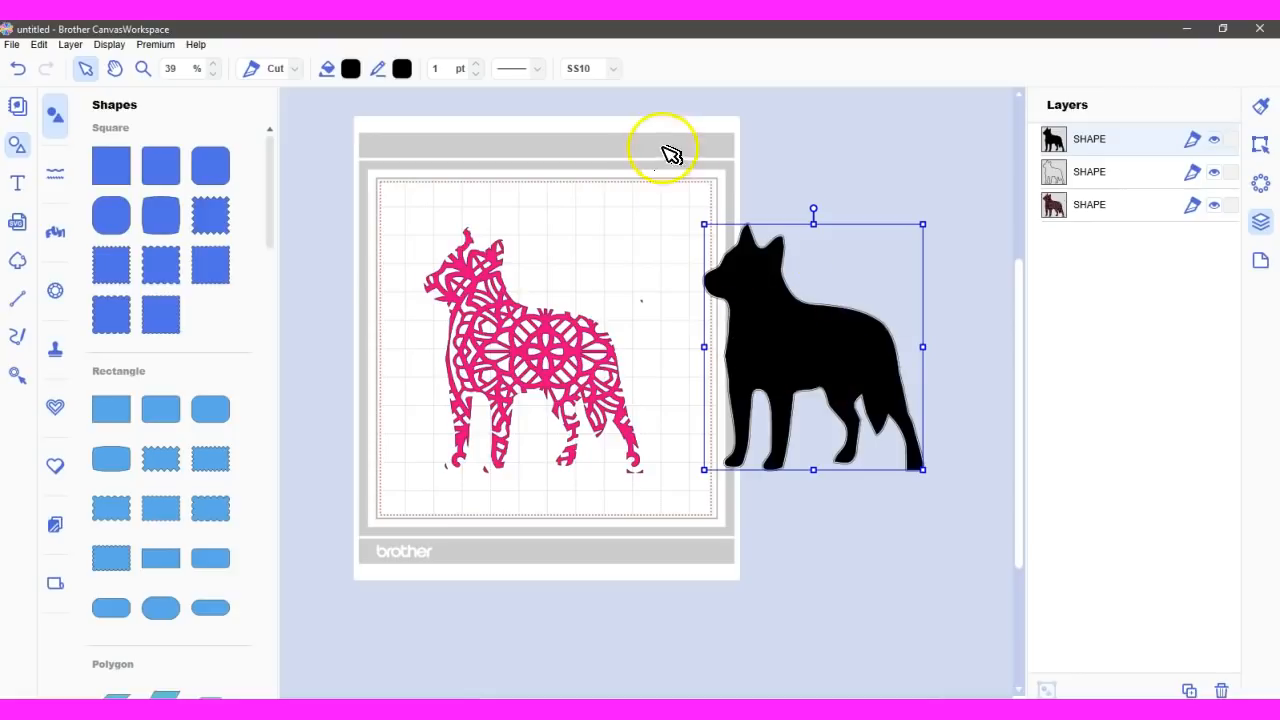
# Select the black silhouette together with its offset shape and subtract the silhouette, leaving a thin dog outline
pyautogui.moveTo(665, 183); pyautogui.dragTo(963, 528)
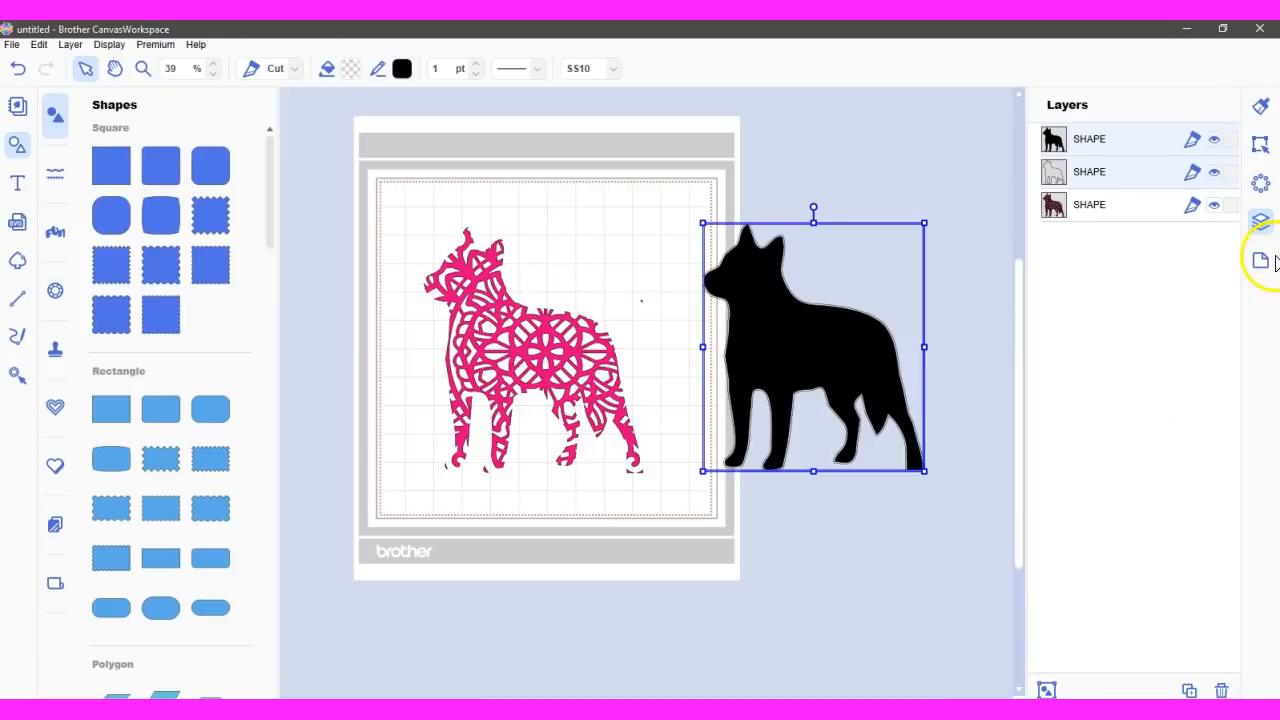
pyautogui.click(1260, 143)
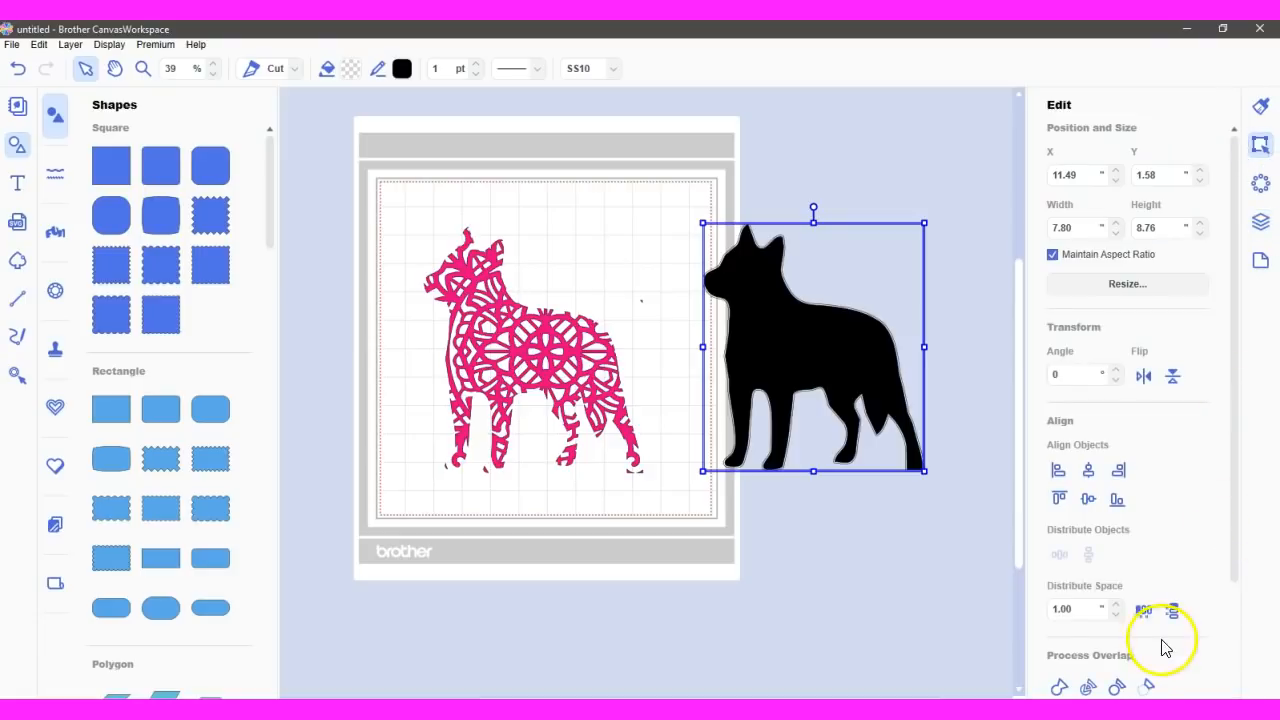
pyautogui.click(1147, 688)
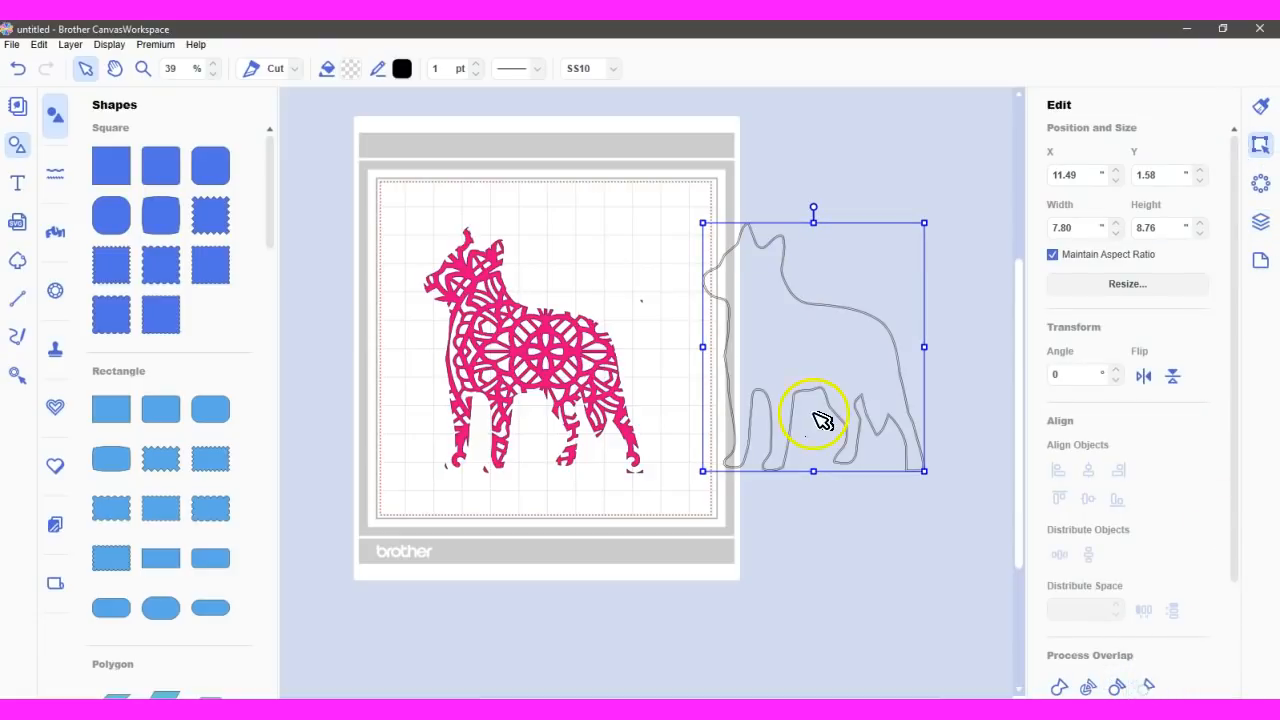
# Fill the thin dog outline with bright green and place it over the mandala dog so that it frames the edges
pyautogui.click(1263, 108)
pyautogui.click(1095, 249)
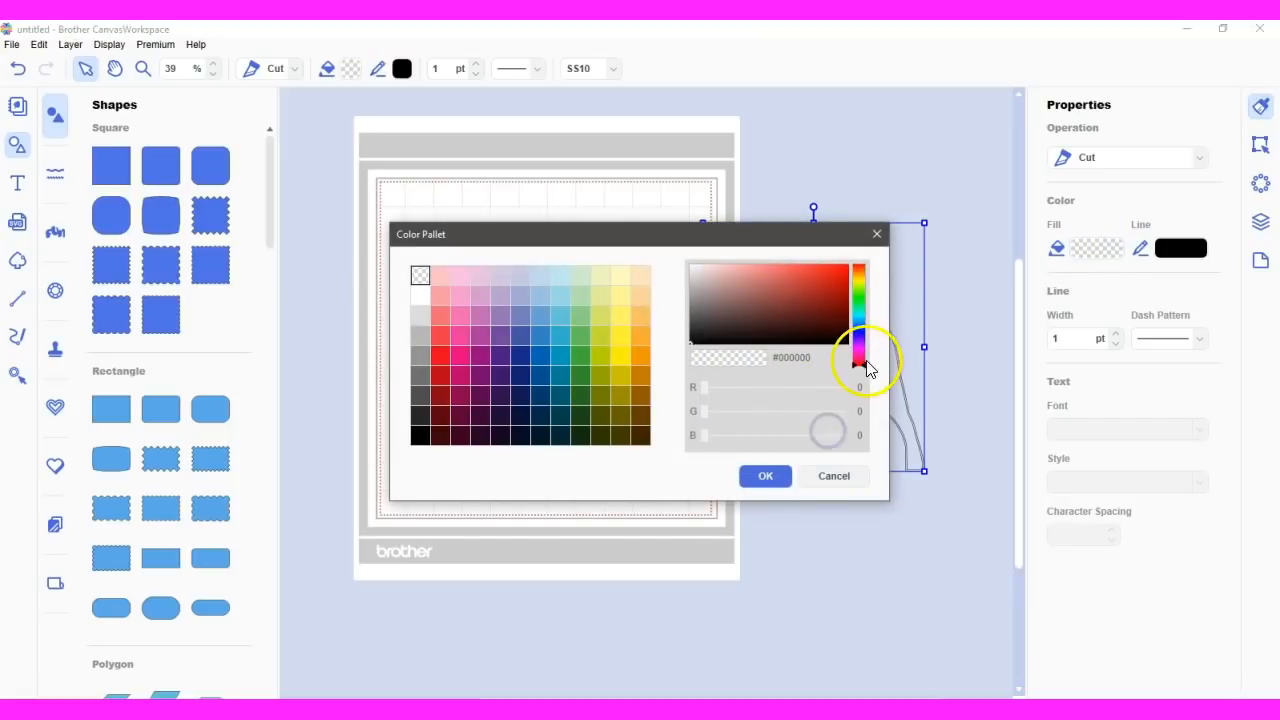
pyautogui.click(797, 357)
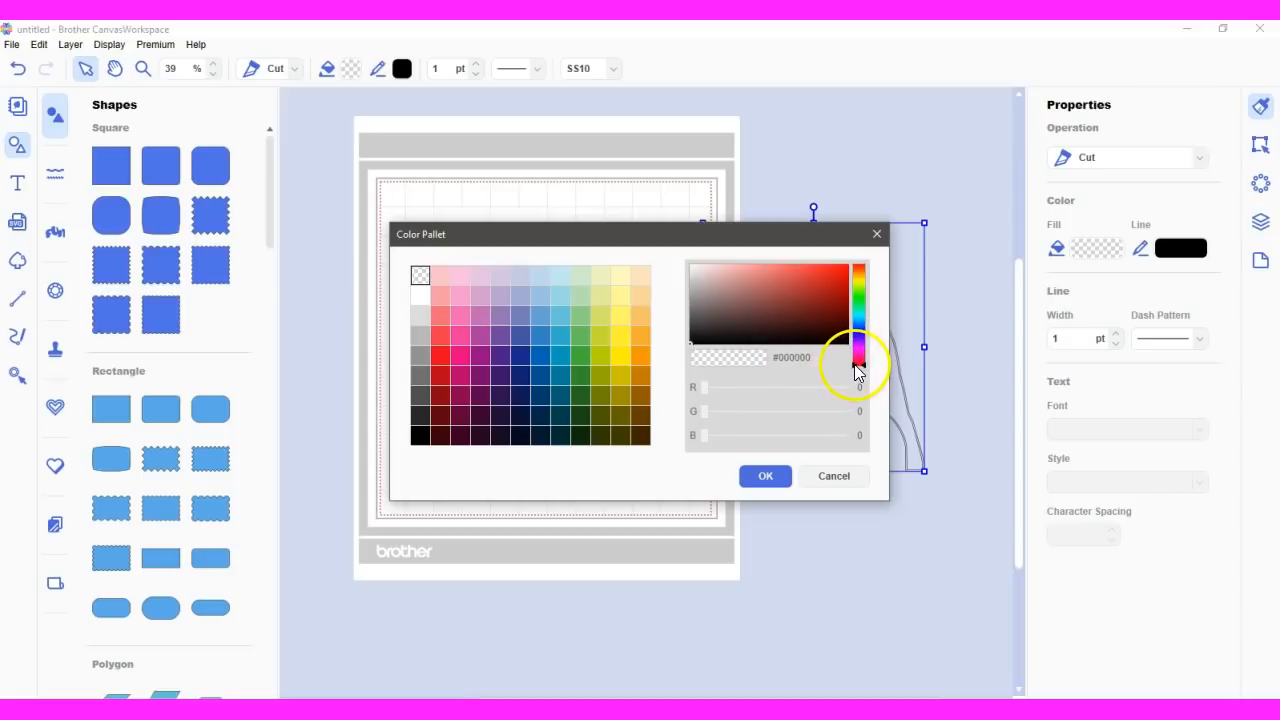
pyautogui.click(555, 360)
pyautogui.click(582, 355)
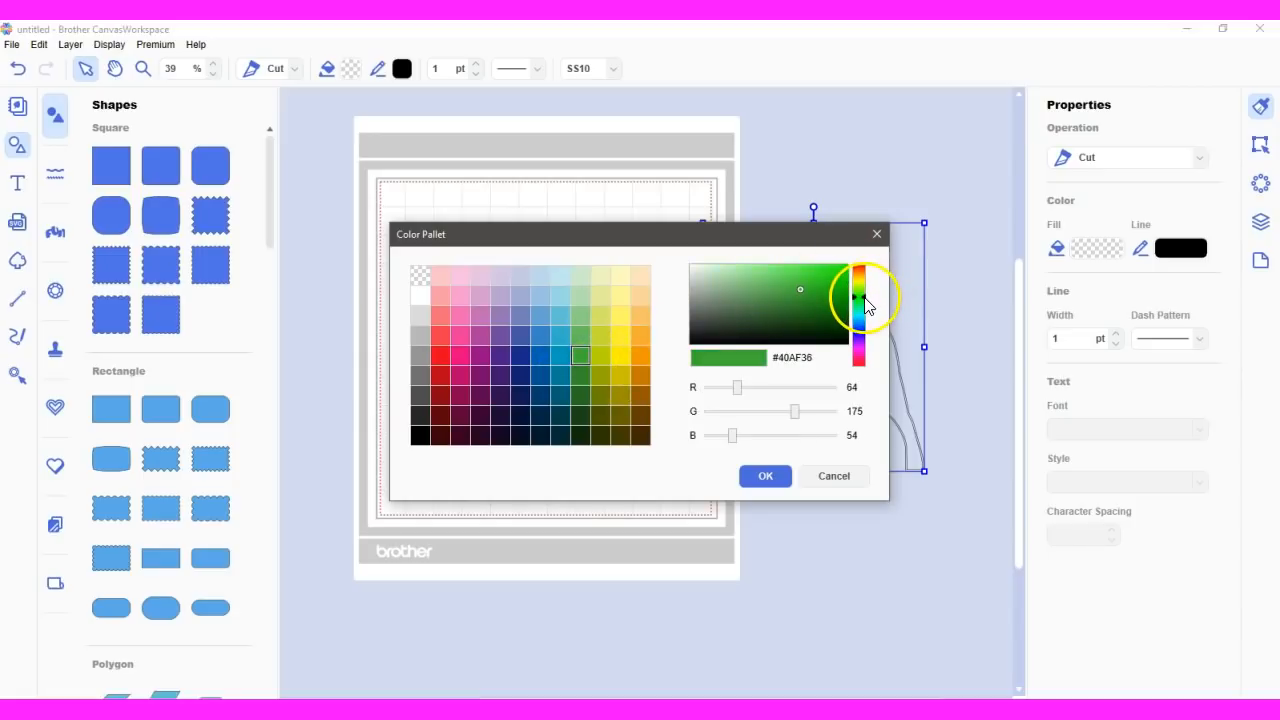
pyautogui.moveTo(864, 297)
pyautogui.mouseDown()
pyautogui.moveTo(776, 299)
pyautogui.moveTo(855, 273)
pyautogui.mouseUp()
pyautogui.click(765, 475)
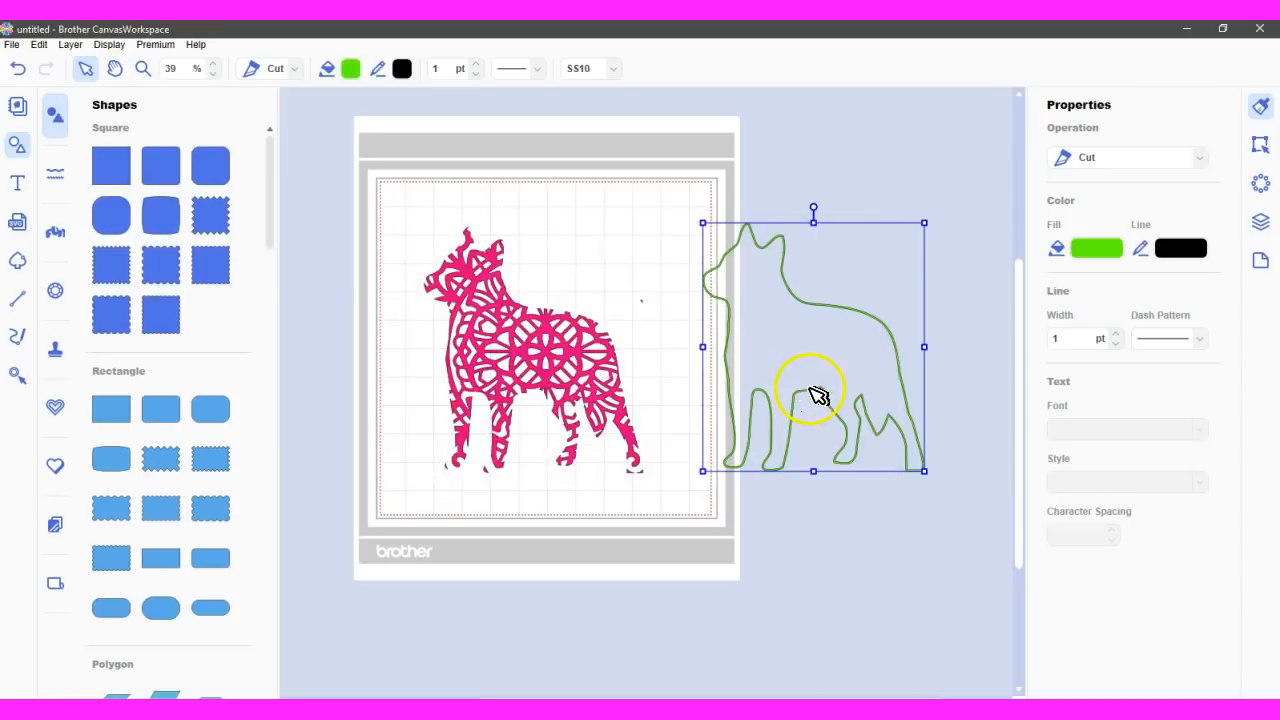
pyautogui.moveTo(811, 391); pyautogui.dragTo(531, 393)
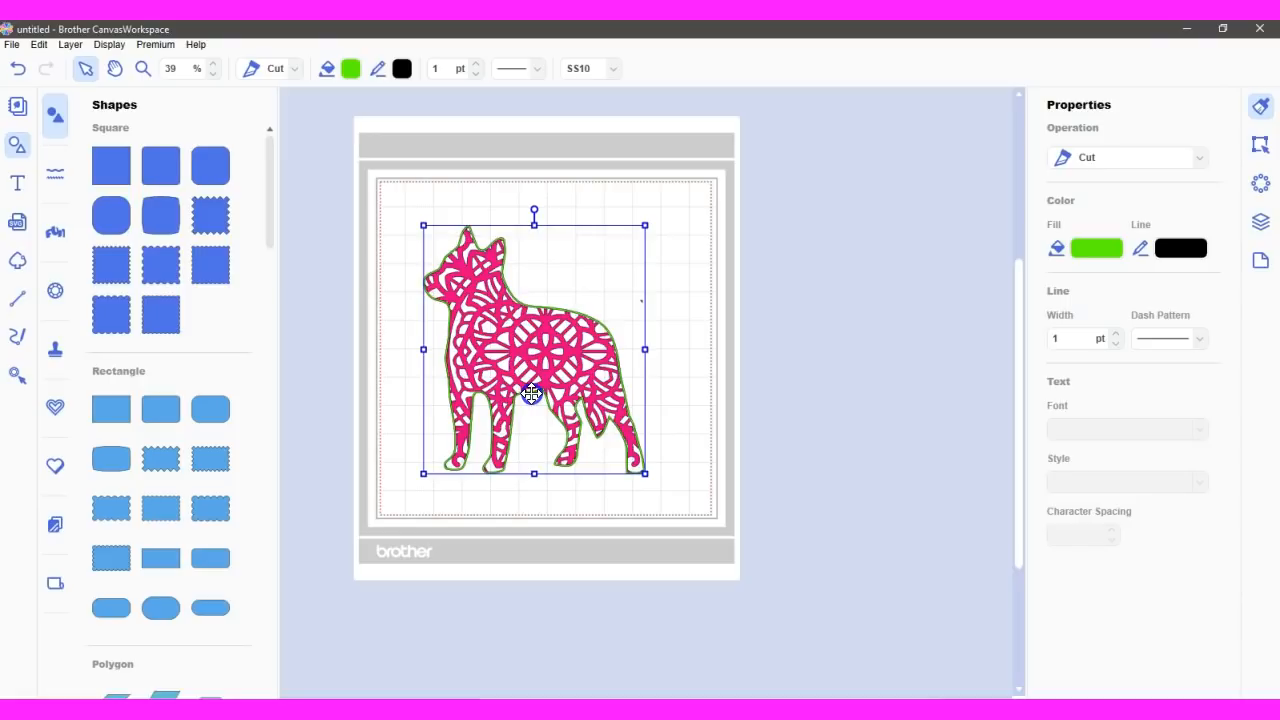
pyautogui.moveTo(531, 393); pyautogui.dragTo(530, 394)
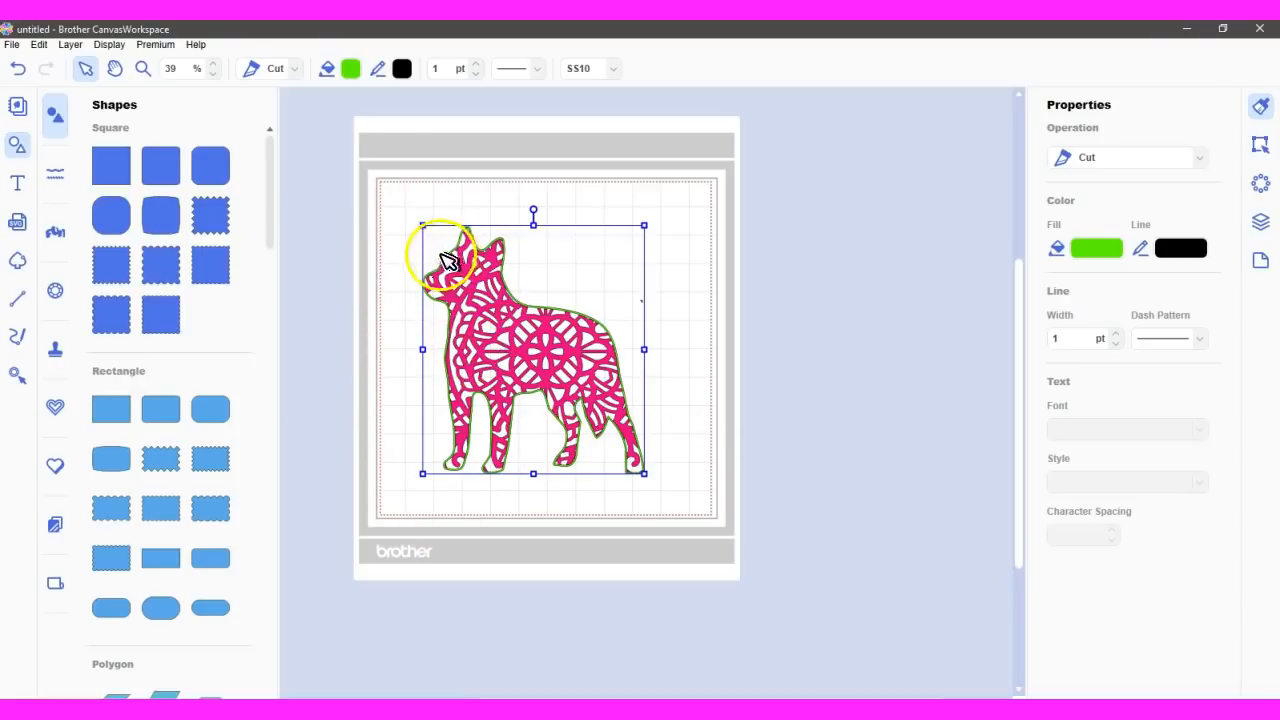
# Try welding the green outline and the mandala dog into one shape, and undo the weld
pyautogui.moveTo(408, 203); pyautogui.dragTo(668, 495)
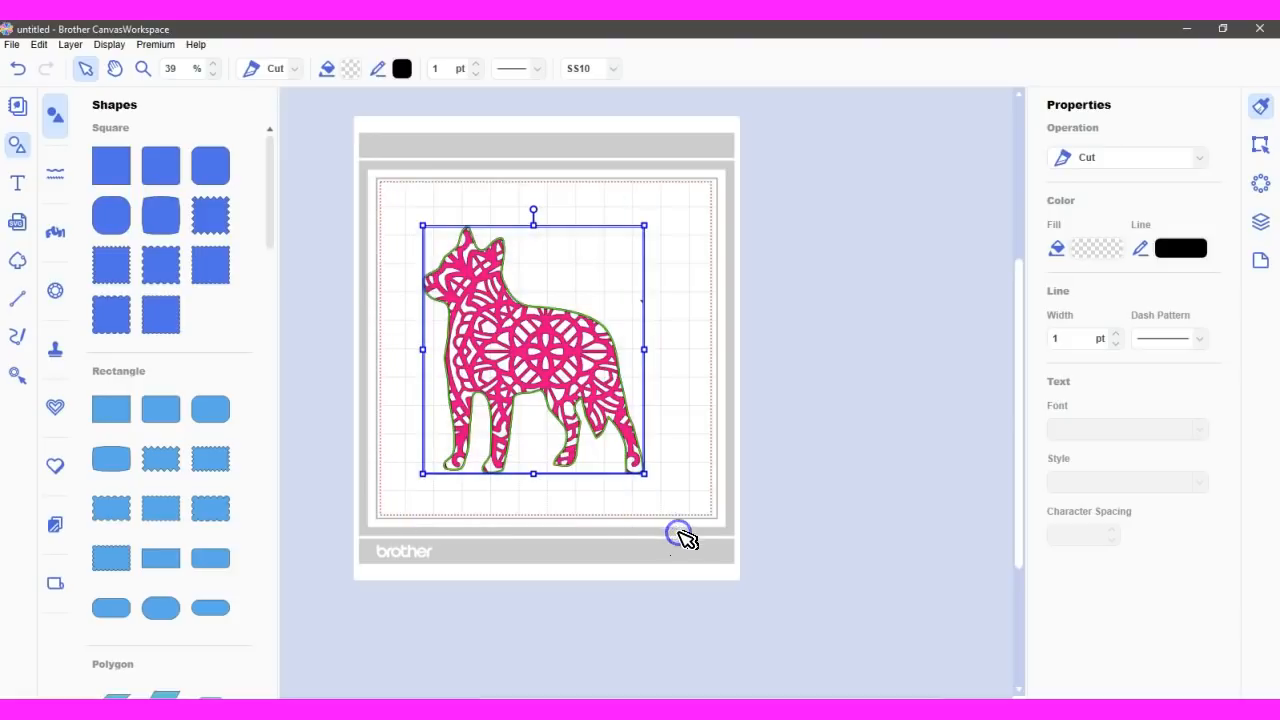
pyautogui.click(1261, 144)
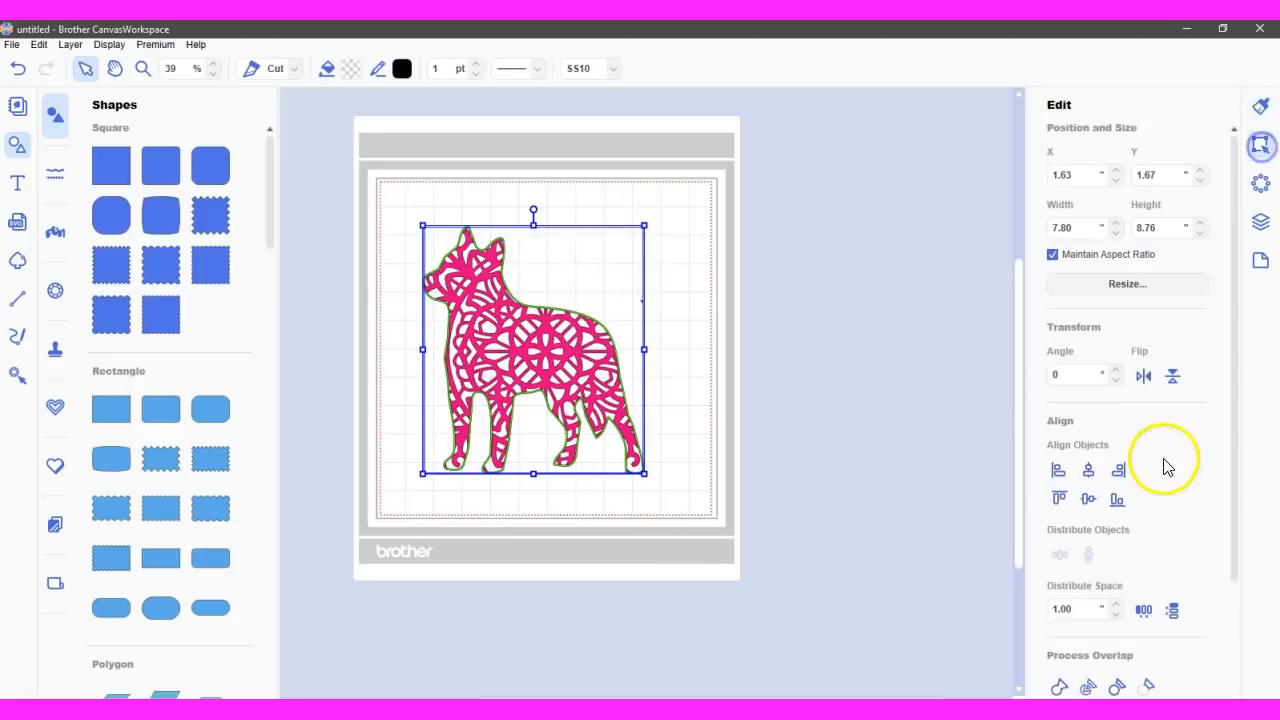
pyautogui.click(1059, 687)
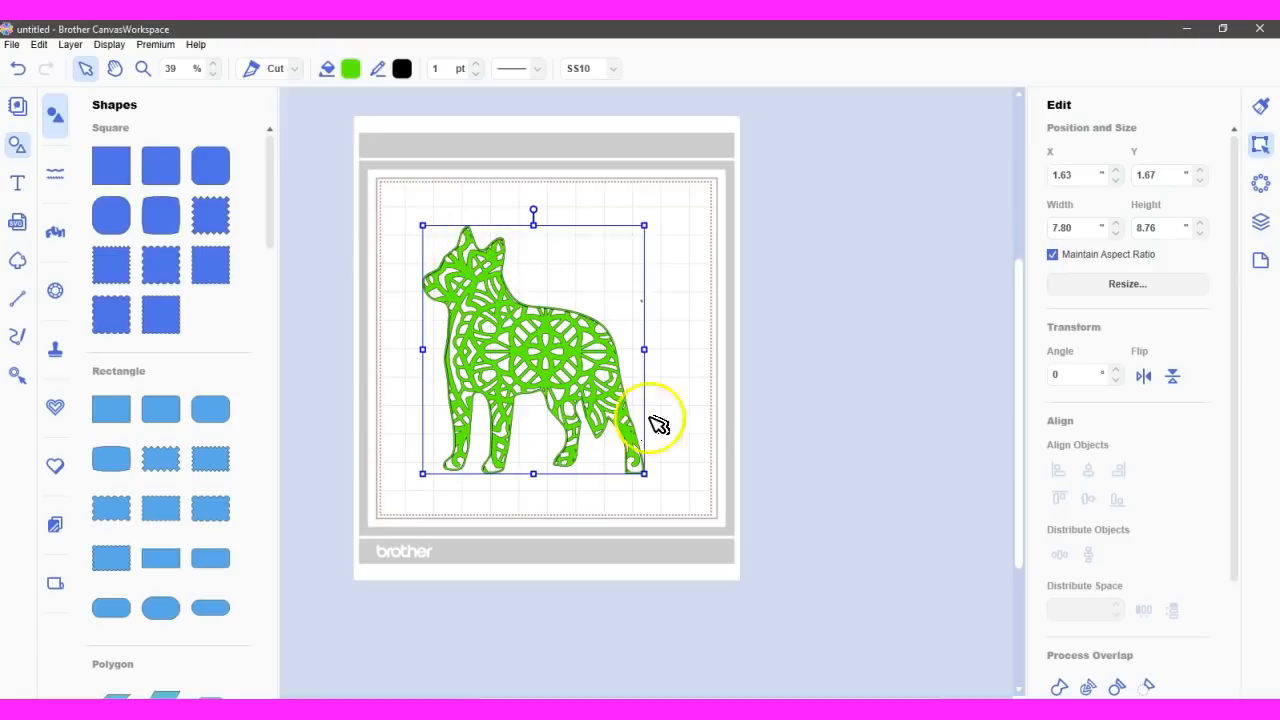
pyautogui.click(18, 68)
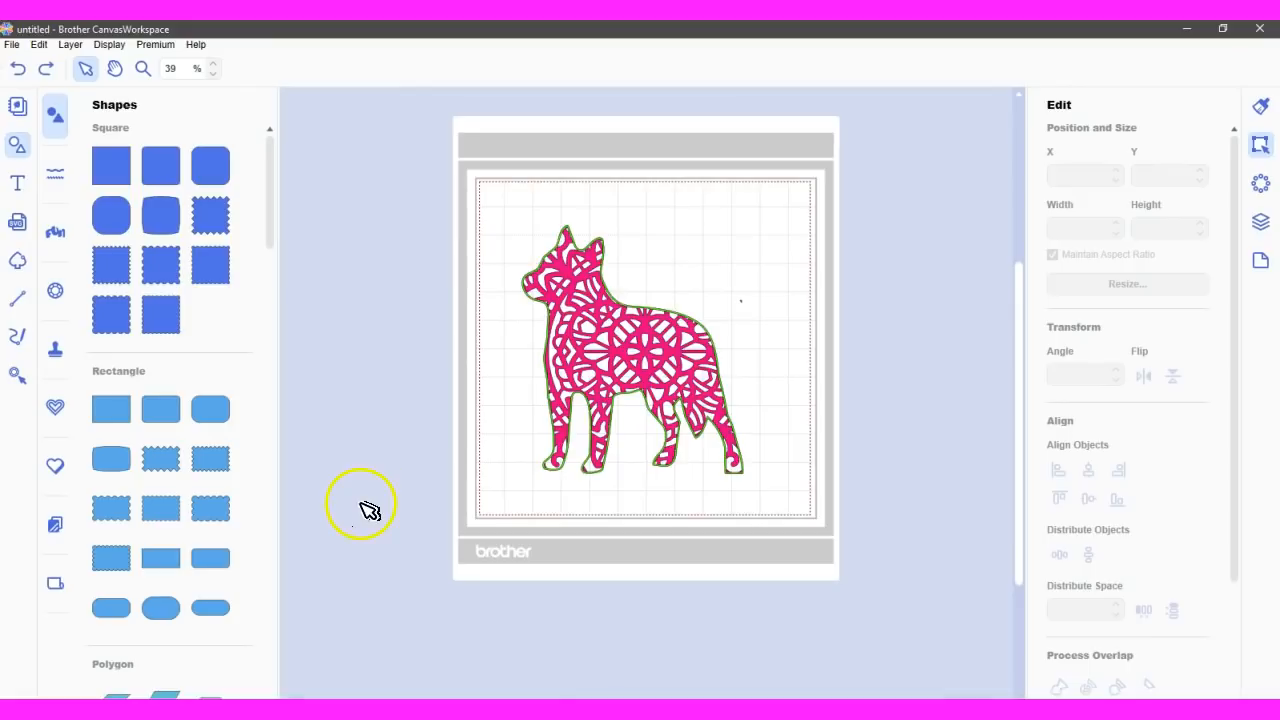
# Select the green outline and the pink mandala dog in turn to check how they fit together
pyautogui.hotkey('ctrl', 'y')
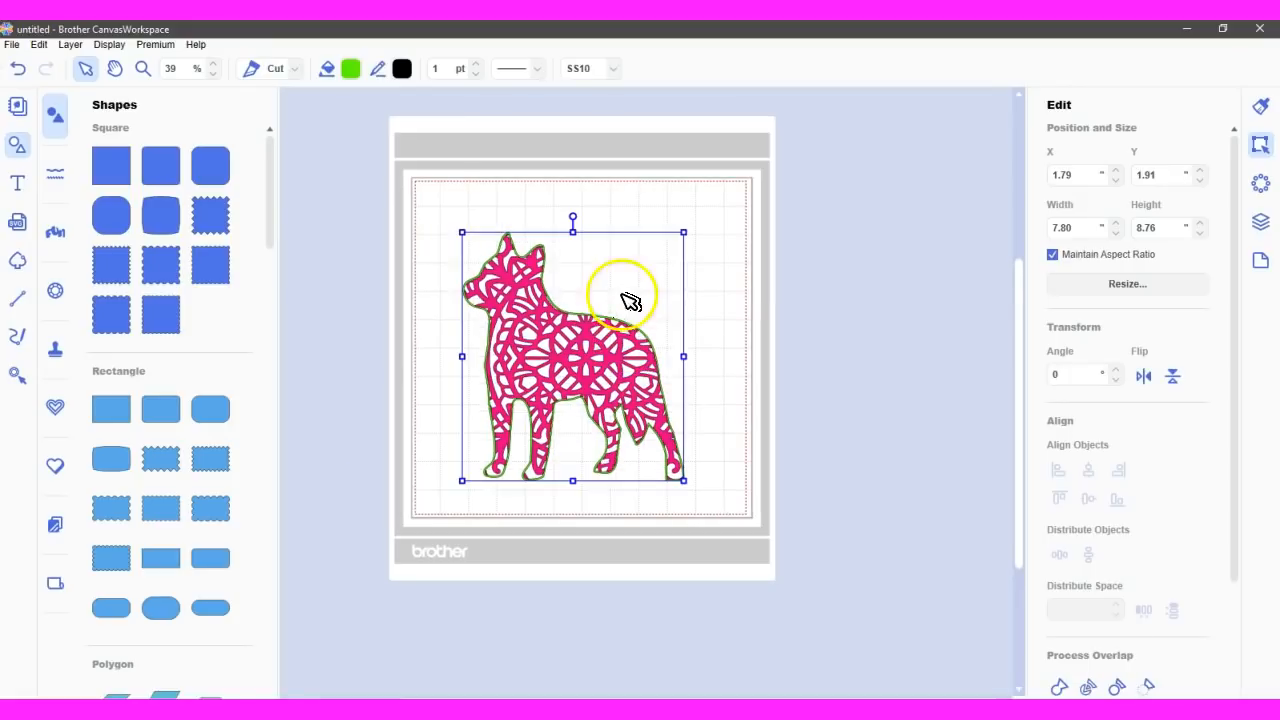
pyautogui.click(745, 314)
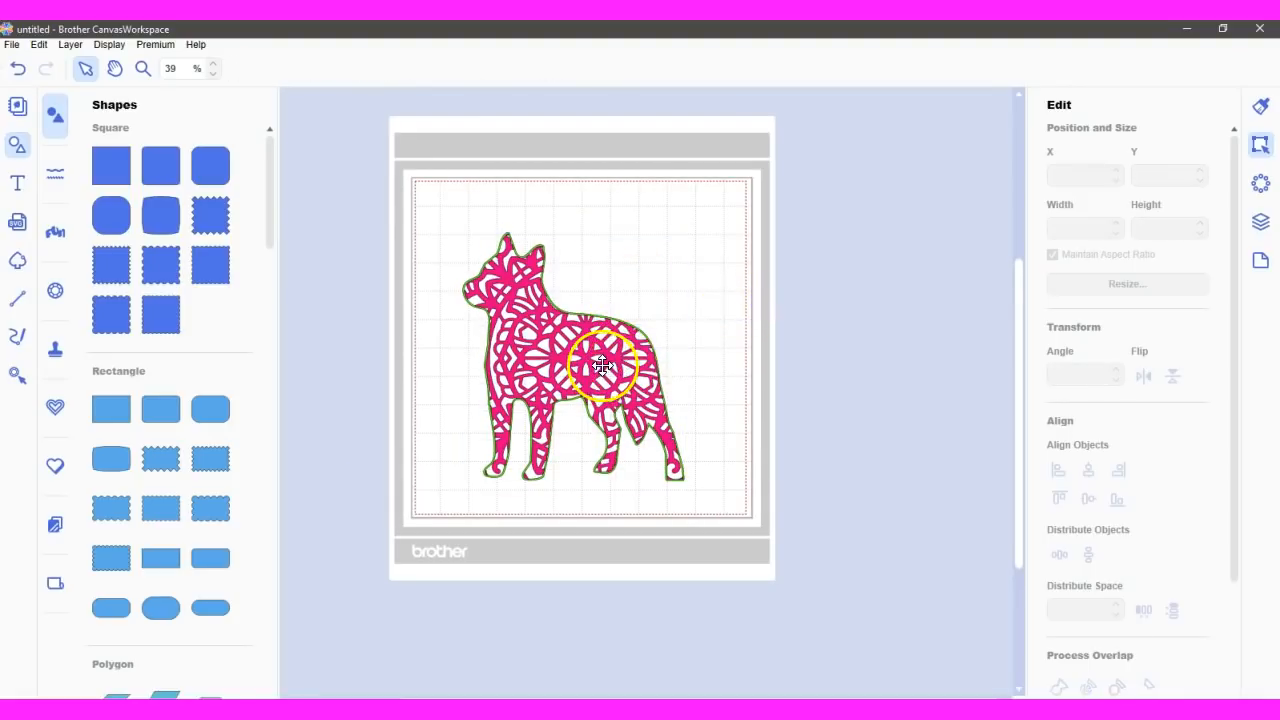
pyautogui.click(602, 364)
pyautogui.click(745, 318)
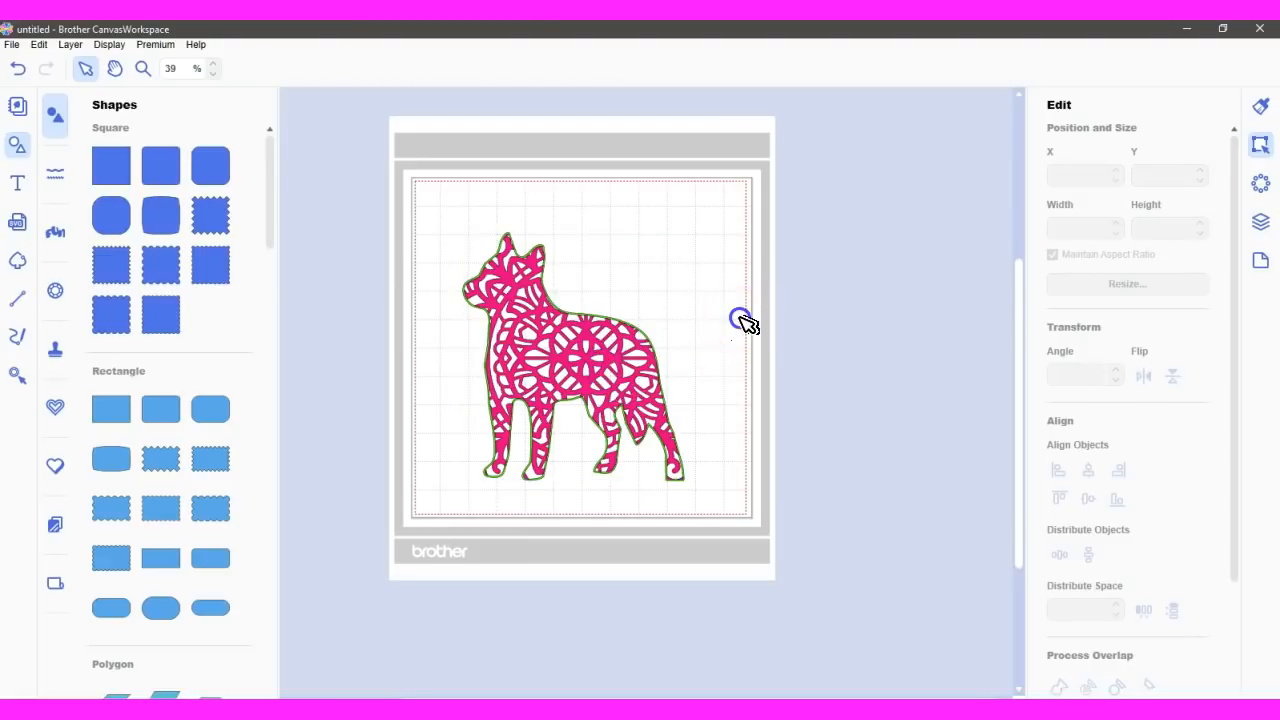
pyautogui.click(646, 335)
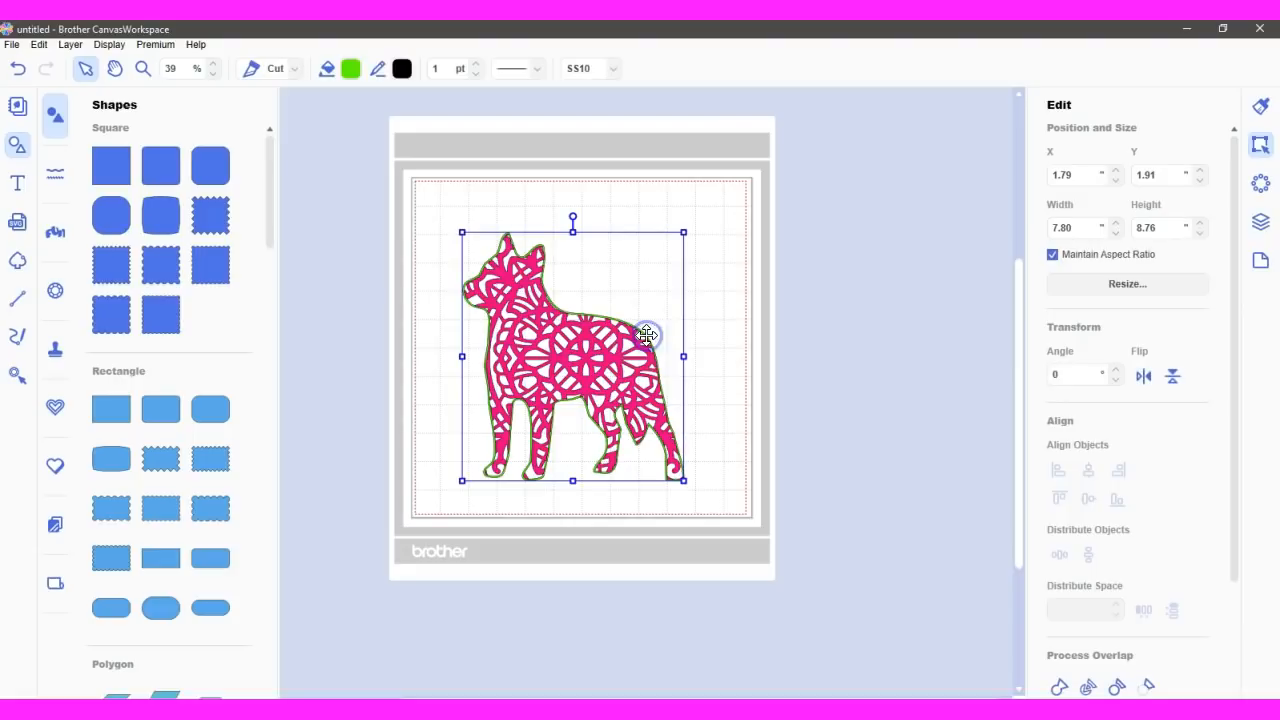
pyautogui.click(731, 290)
pyautogui.click(618, 356)
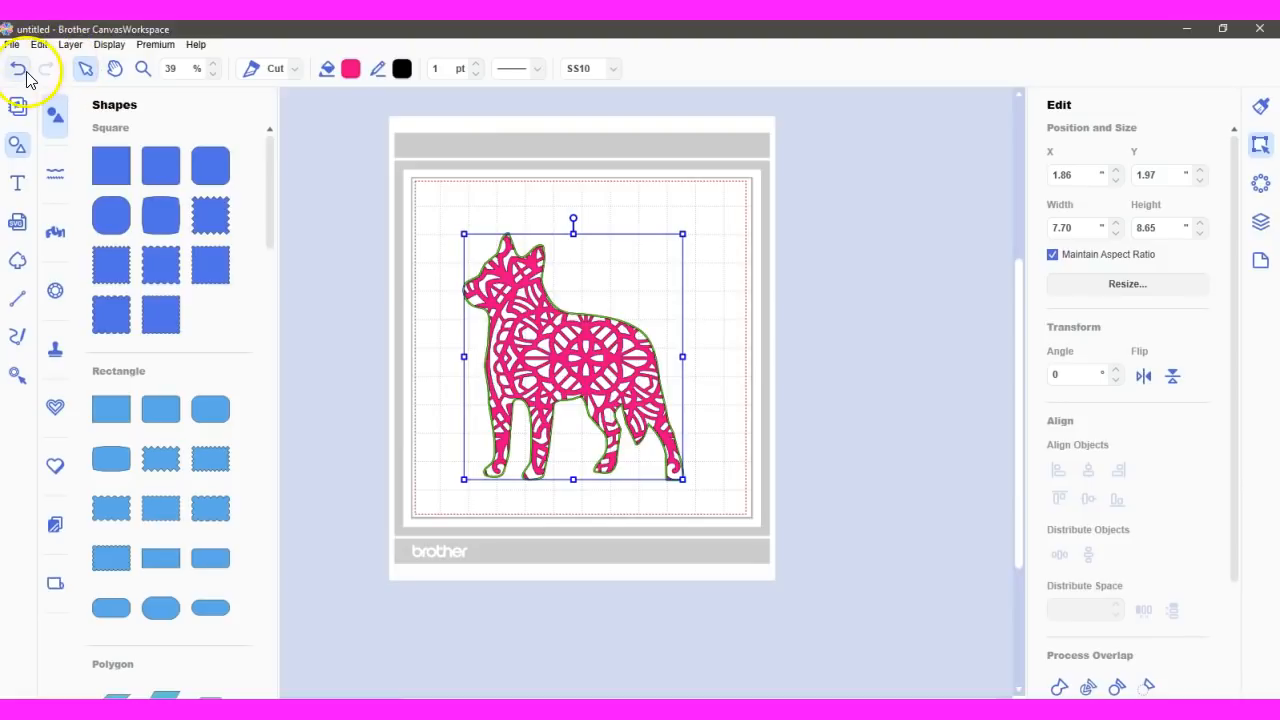
pyautogui.click(729, 367)
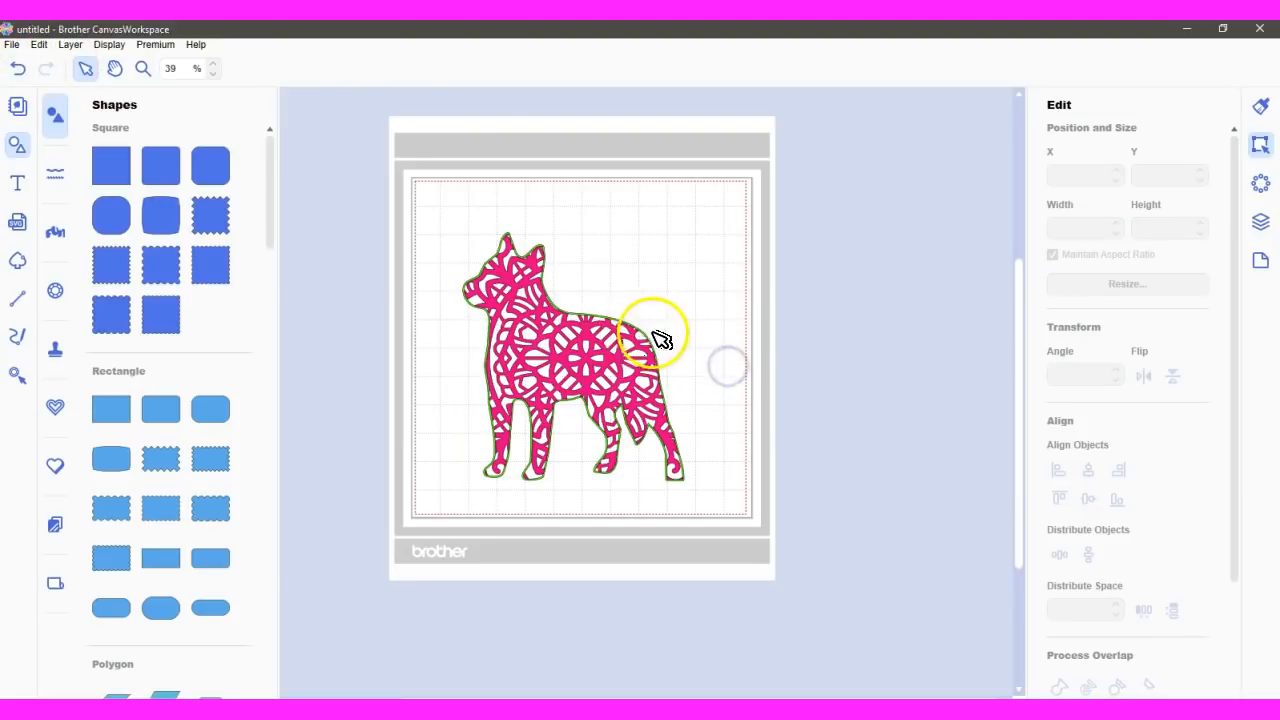
# Create an outward offset line with 0.06" spacing and round corners around the thin green dog outline, leaving the original line as is
pyautogui.click(645, 335)
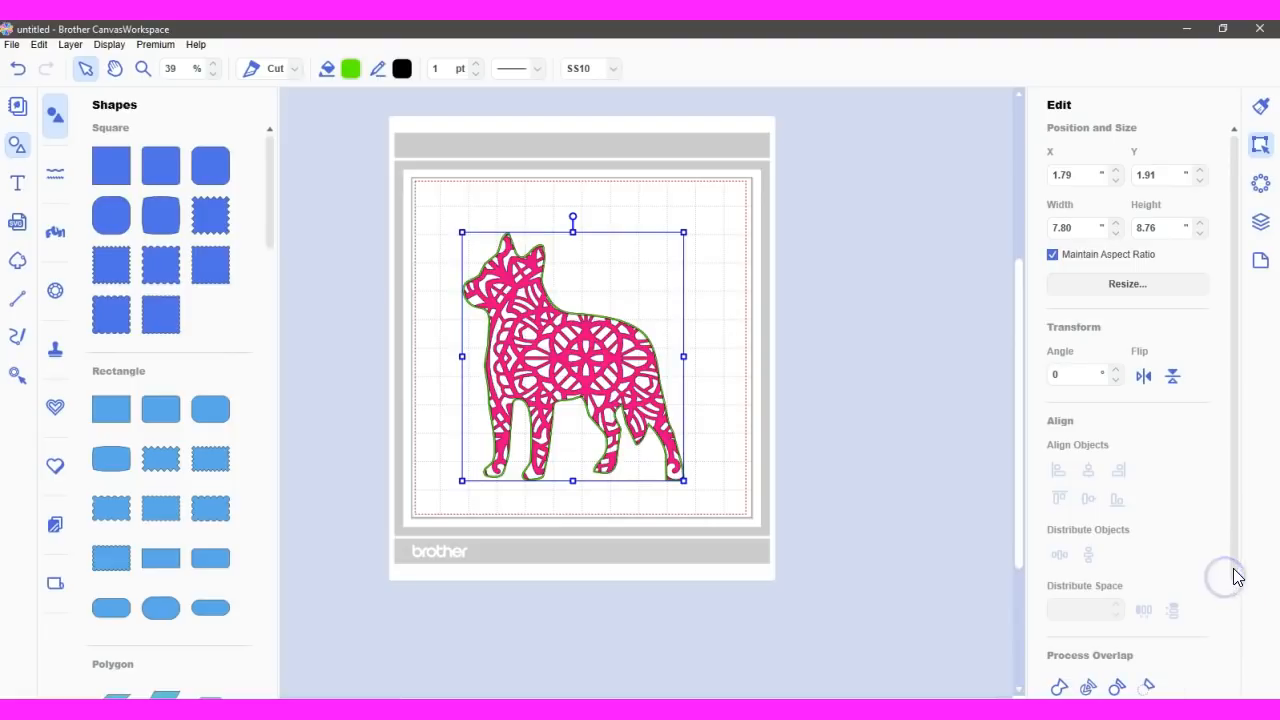
pyautogui.moveTo(1236, 570); pyautogui.dragTo(1234, 677)
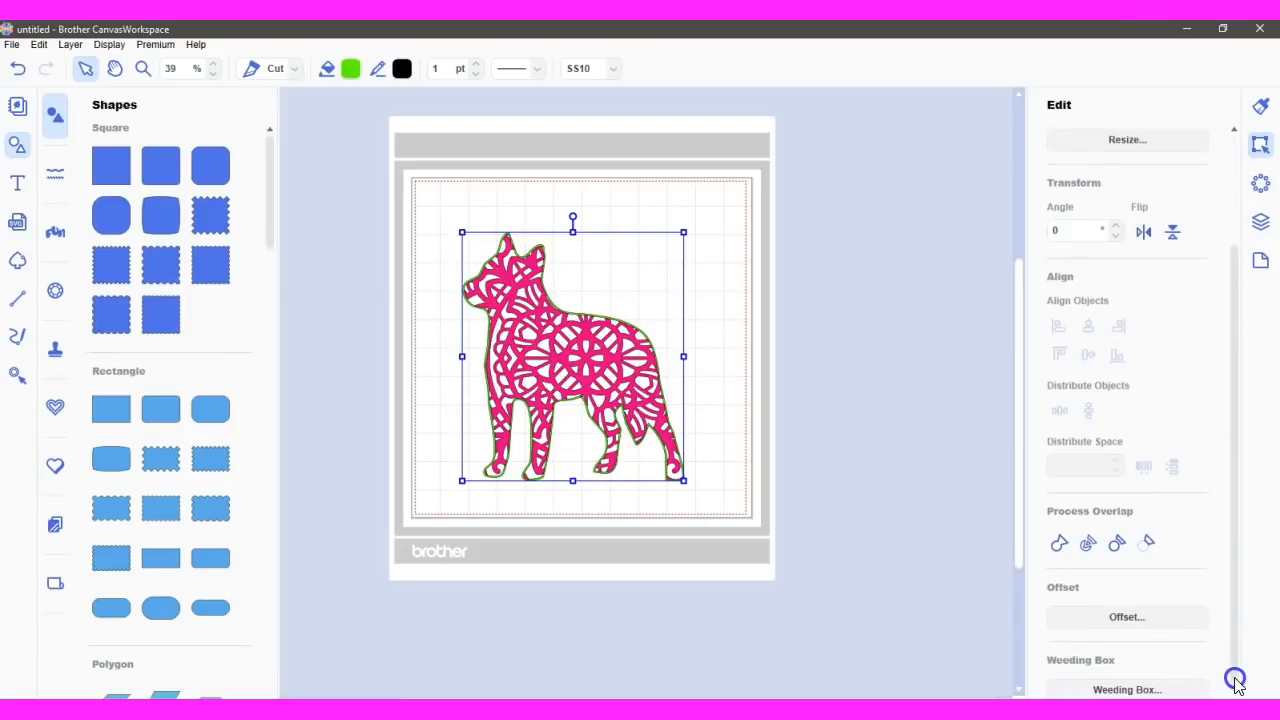
pyautogui.click(1141, 617)
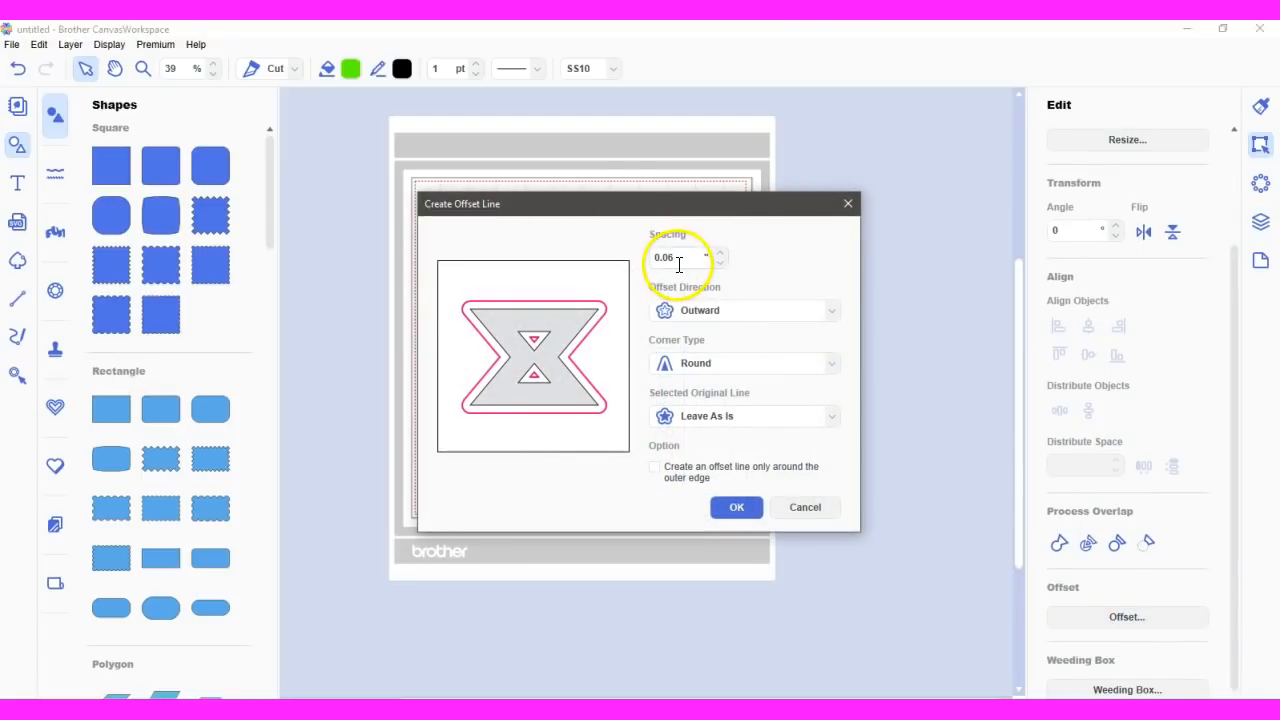
pyautogui.click(739, 508)
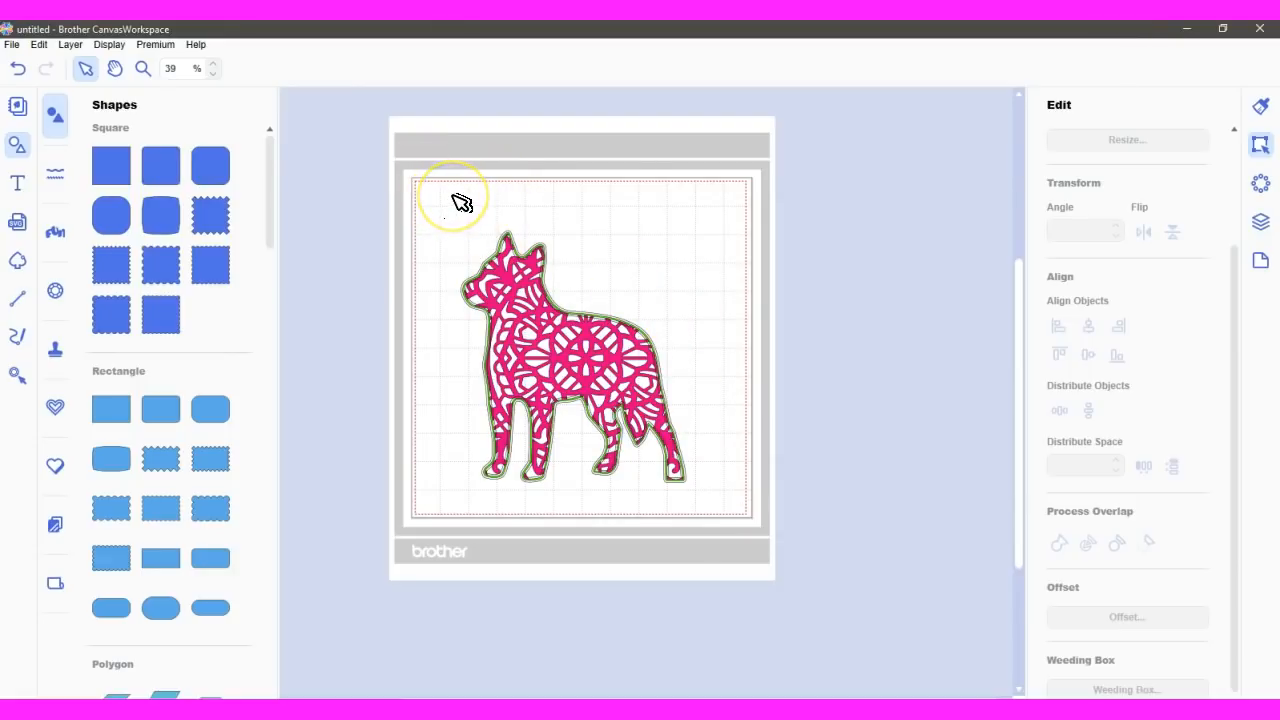
# Try to weld the offset shape, the green outline and the pink mandala dog into one shape
pyautogui.moveTo(455, 199); pyautogui.dragTo(628, 430)
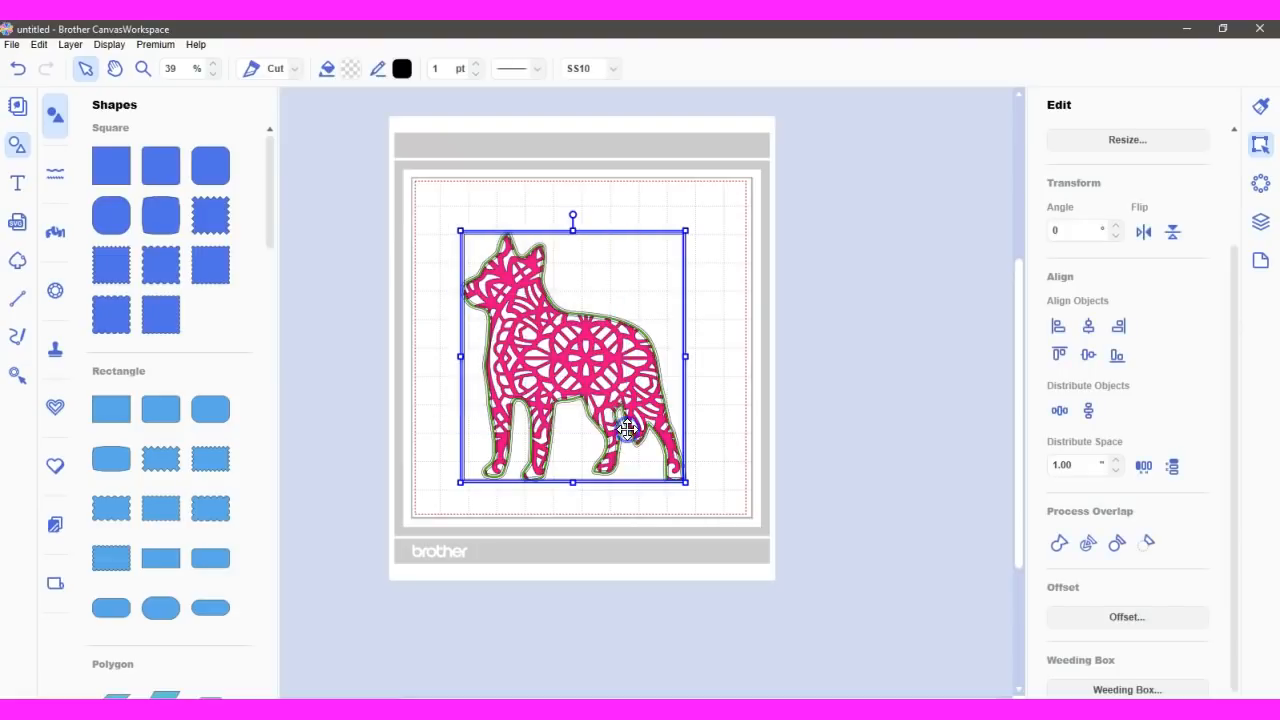
pyautogui.click(1240, 580)
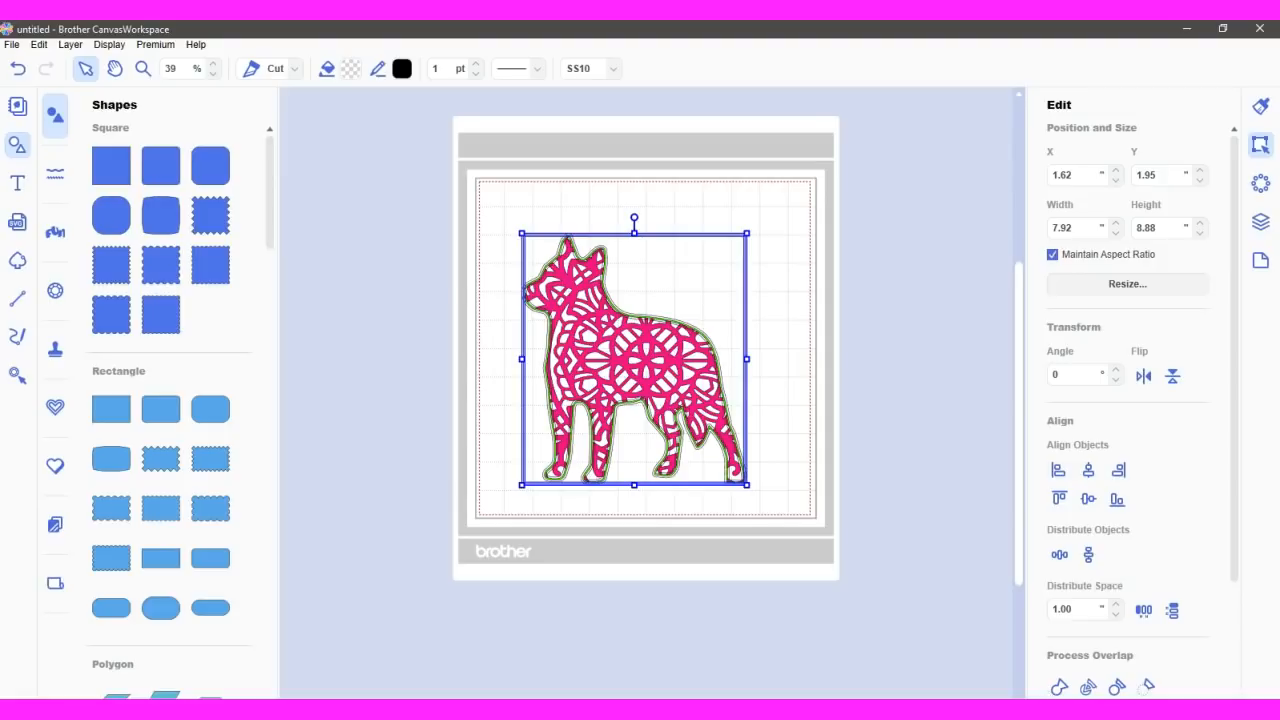
pyautogui.click(1060, 688)
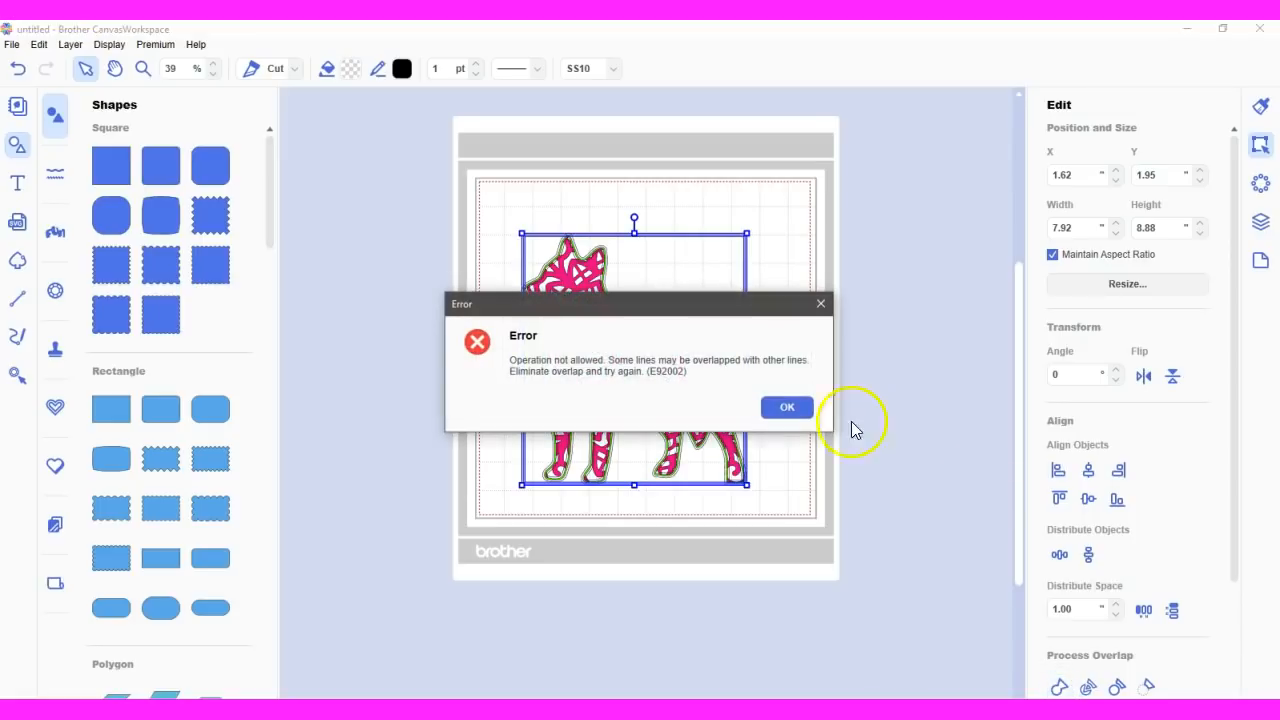
pyautogui.click(789, 408)
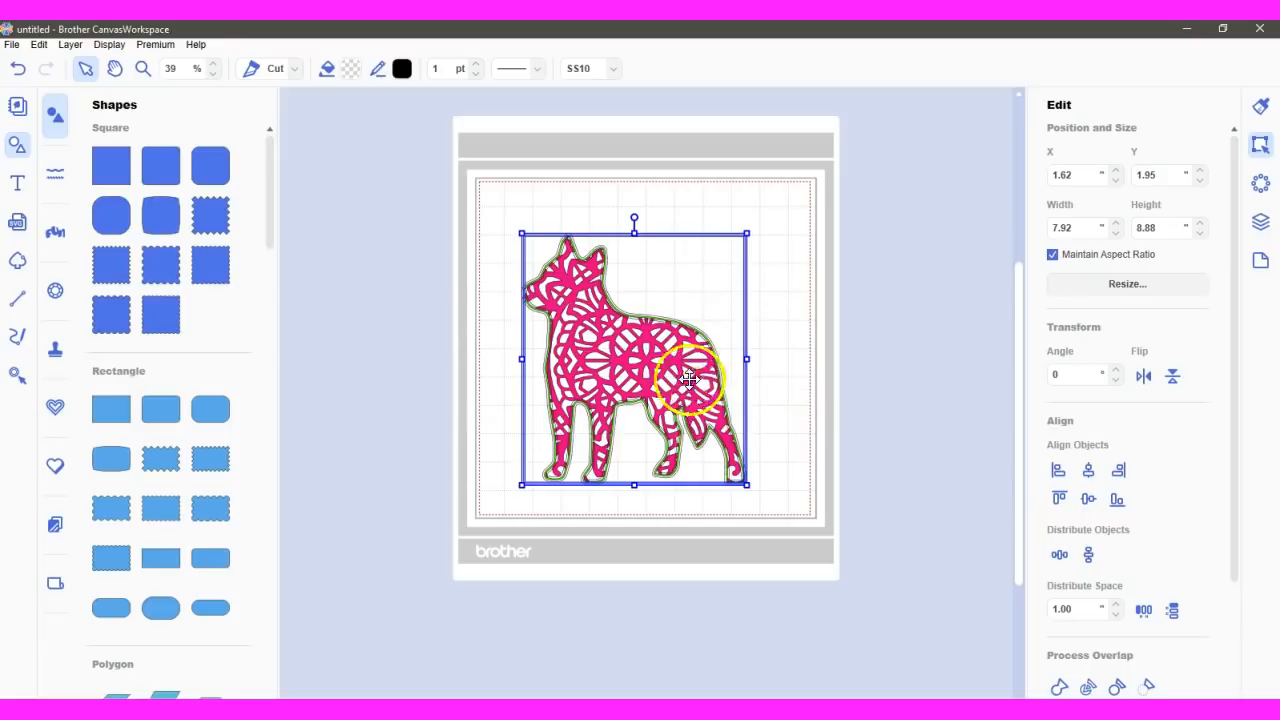
# Move the unfilled offset shape and the green outline off the mandala dog so that all three stand apart
pyautogui.click(762, 367)
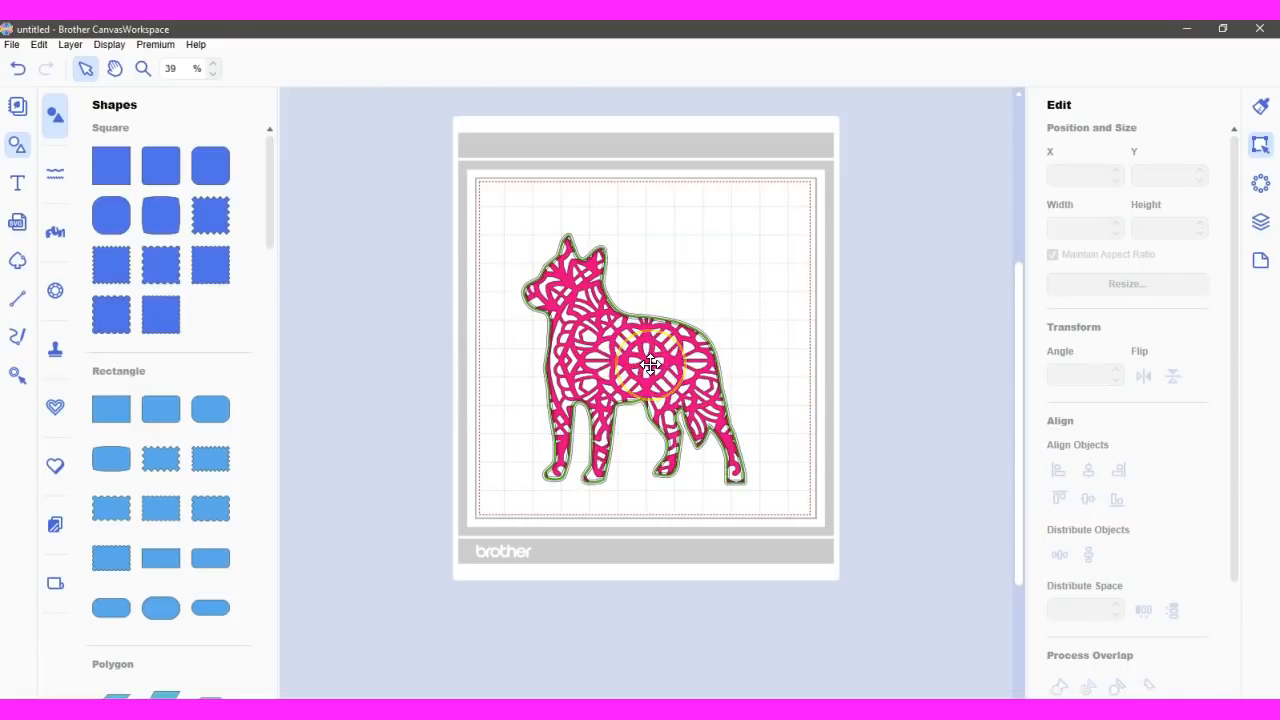
pyautogui.moveTo(650, 365); pyautogui.dragTo(878, 357)
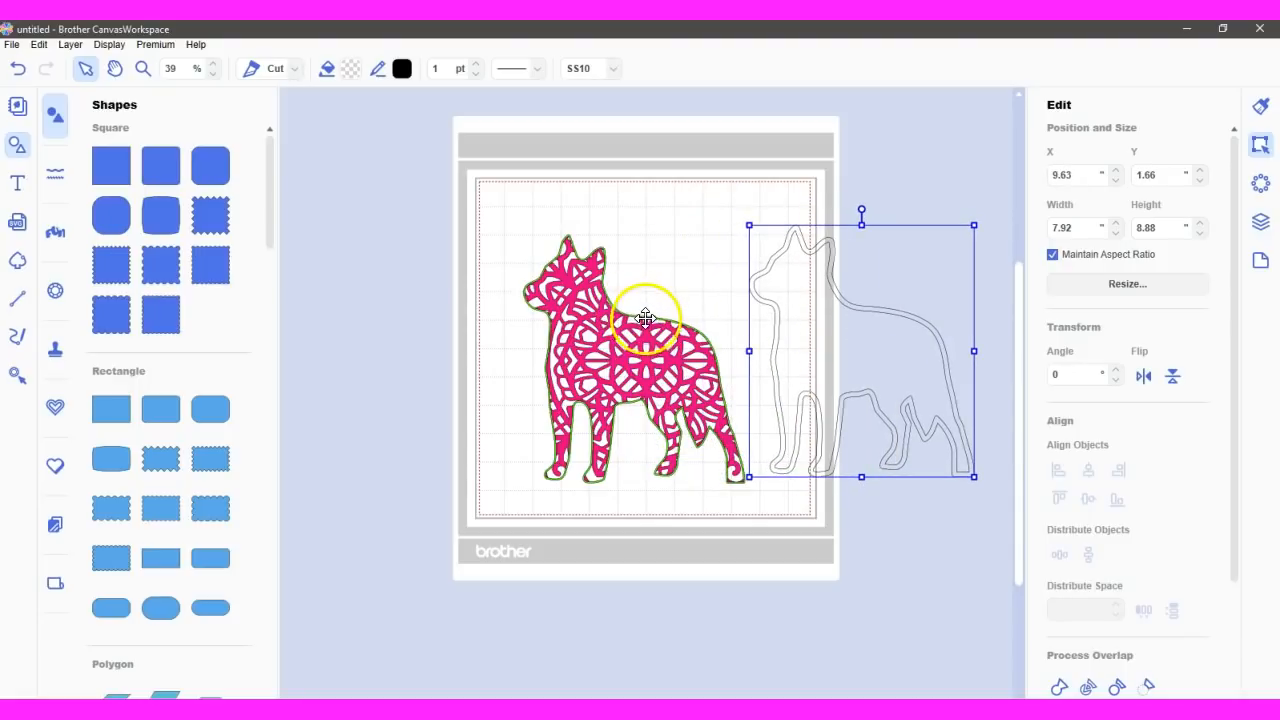
pyautogui.moveTo(644, 316); pyautogui.dragTo(446, 553)
# Centre the unfilled offset shape and the mandala dog on each other, try welding them, and undo the weld
pyautogui.moveTo(480, 190); pyautogui.dragTo(816, 333)
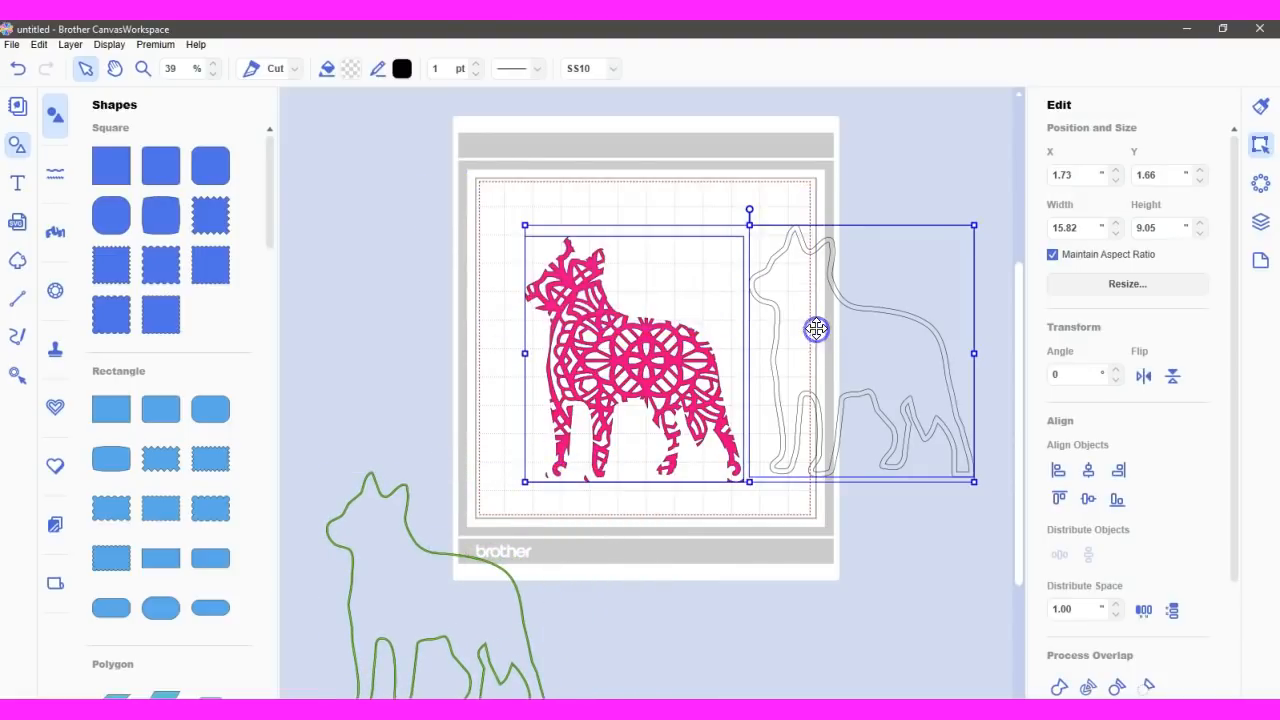
pyautogui.click(1093, 471)
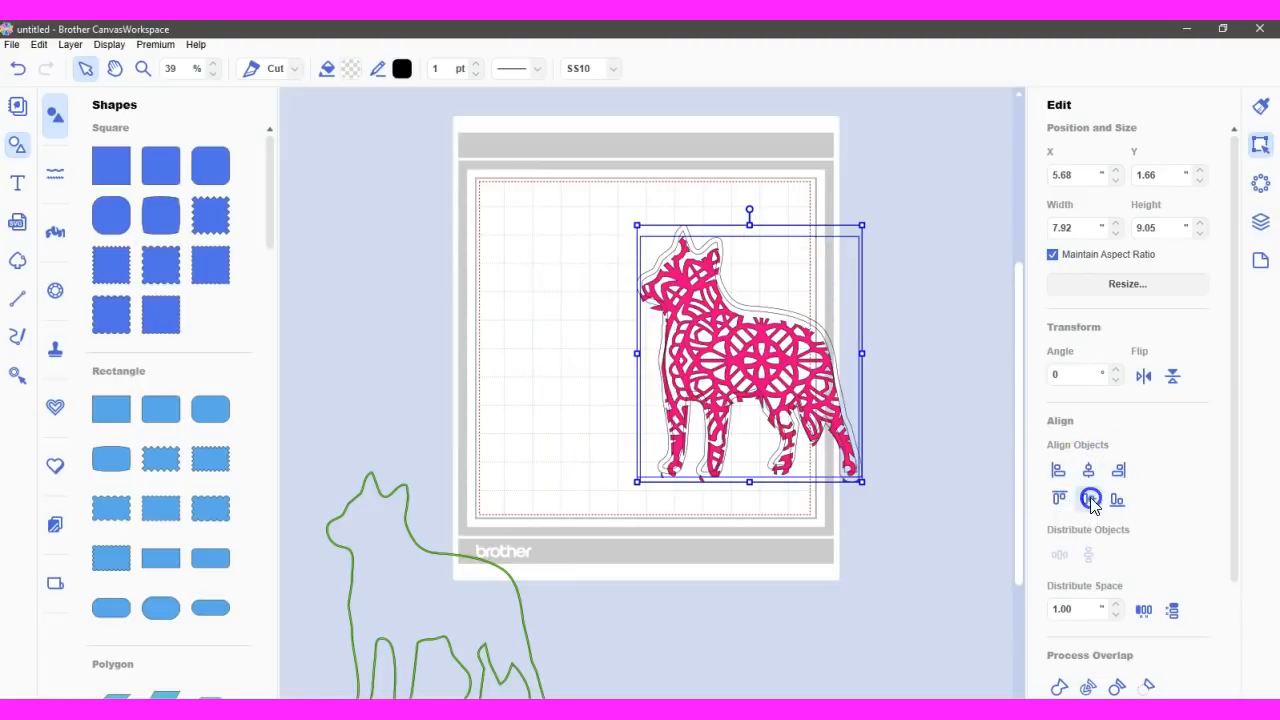
pyautogui.click(1088, 498)
pyautogui.click(1058, 688)
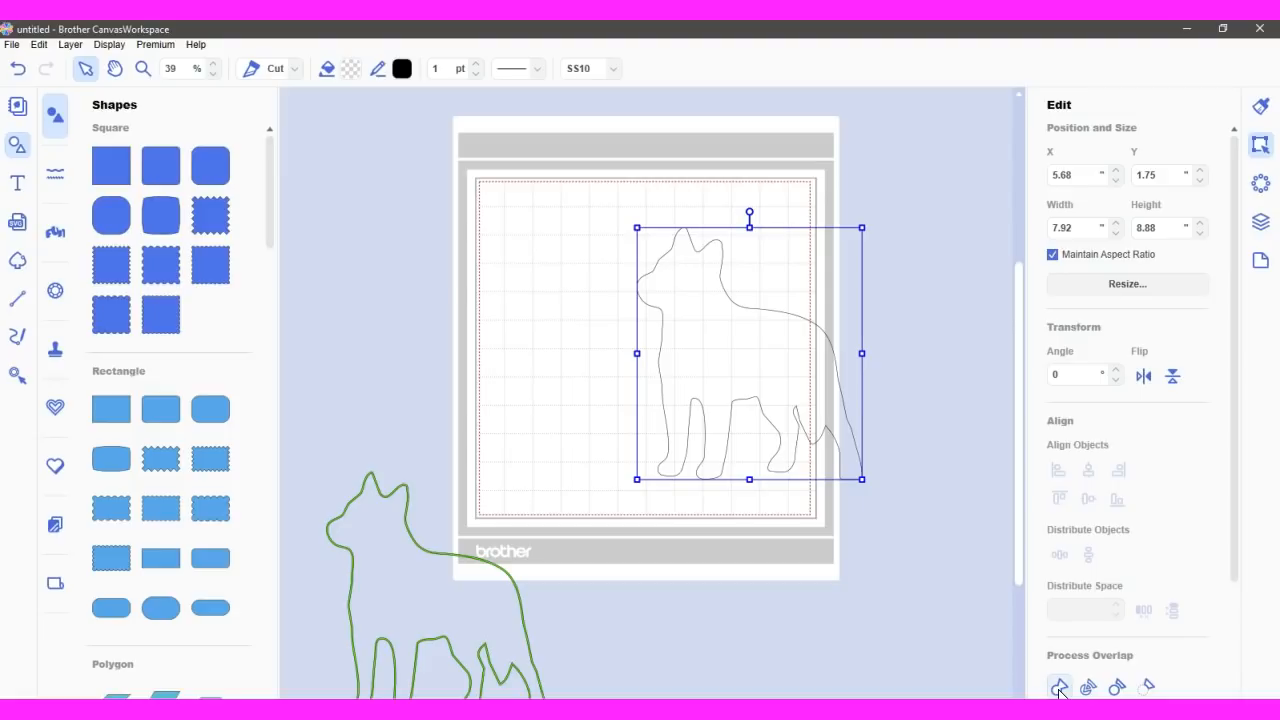
pyautogui.click(18, 68)
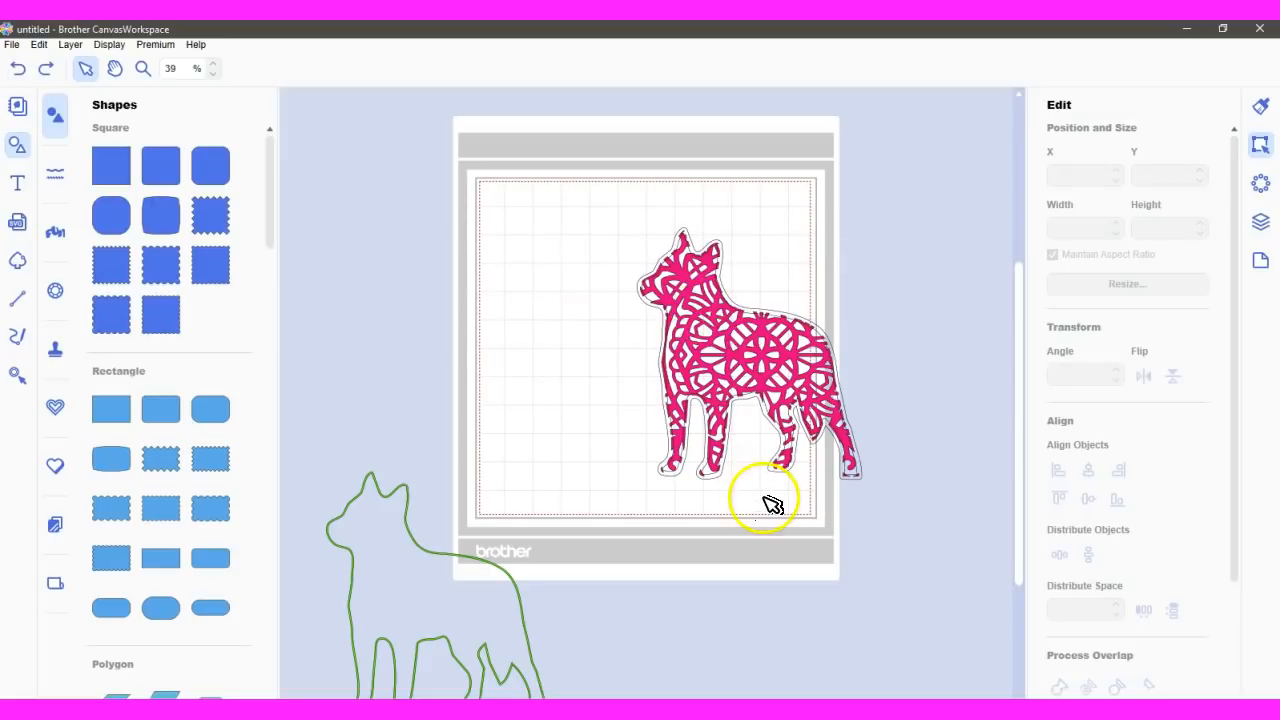
# Move the unfilled offset shape away from the mandala dog and fill it with dark blue
pyautogui.moveTo(760, 355); pyautogui.dragTo(509, 340)
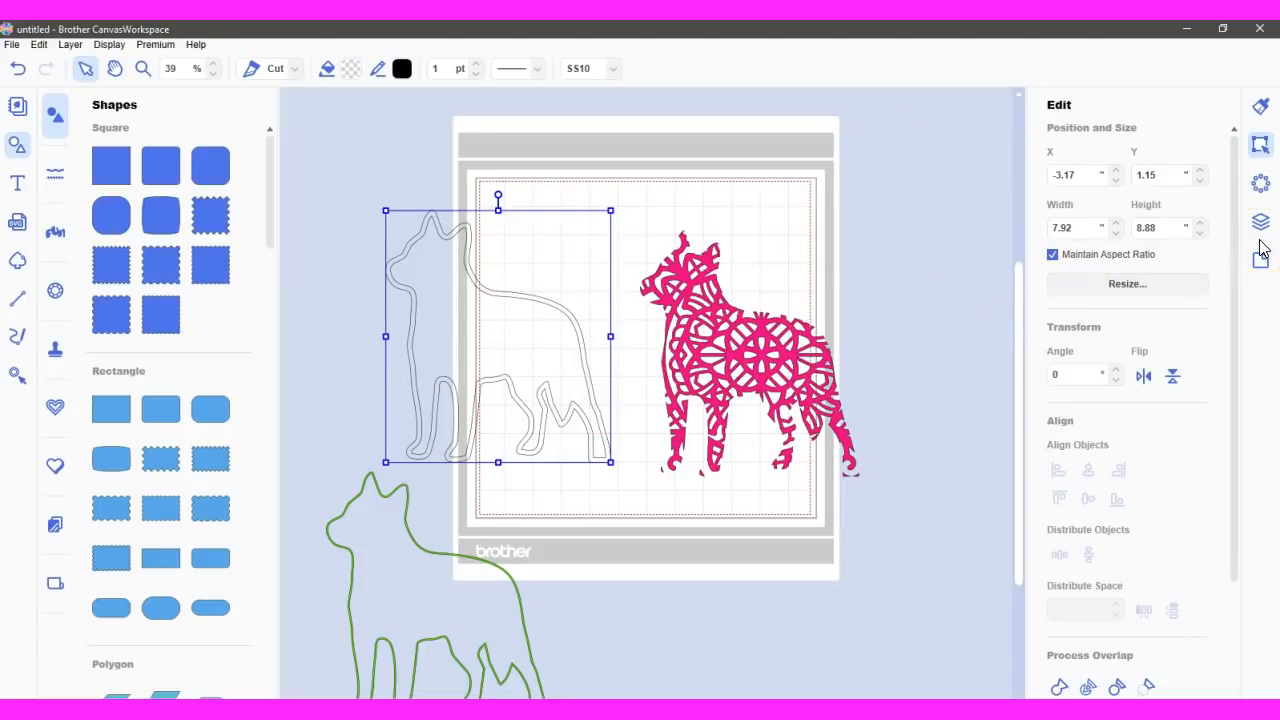
pyautogui.click(1260, 106)
pyautogui.click(1098, 245)
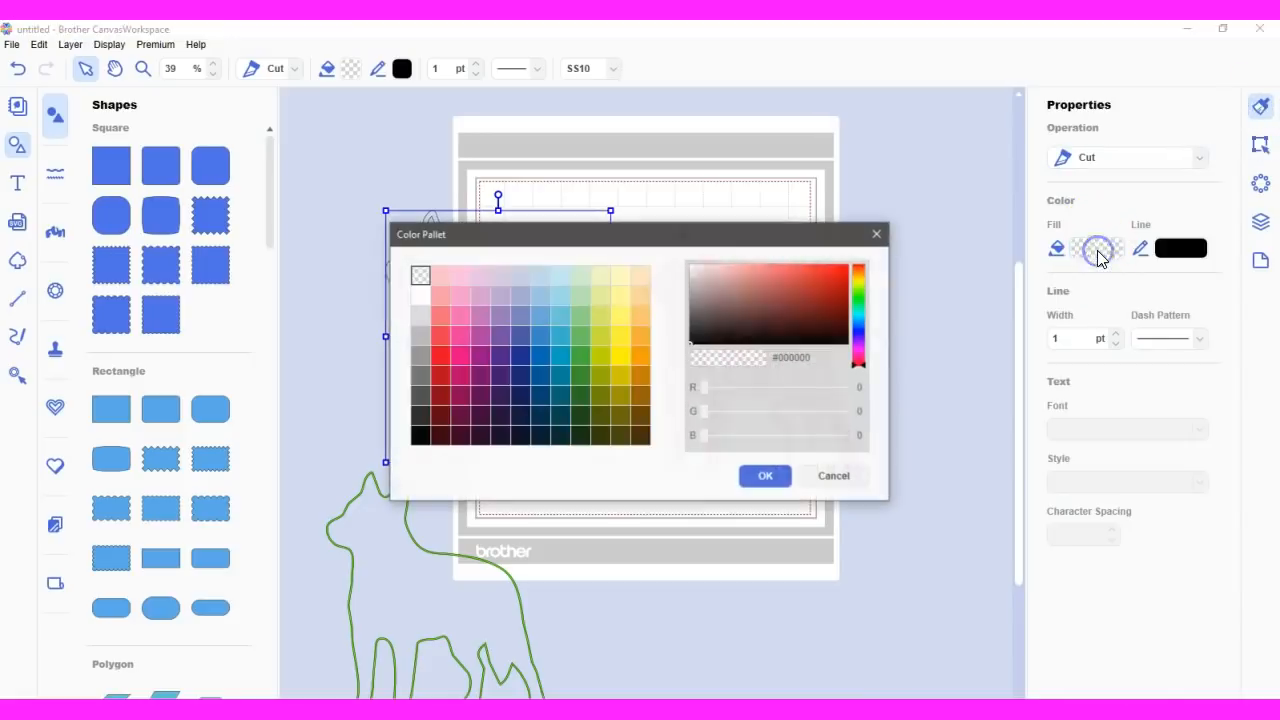
pyautogui.click(521, 376)
pyautogui.click(763, 477)
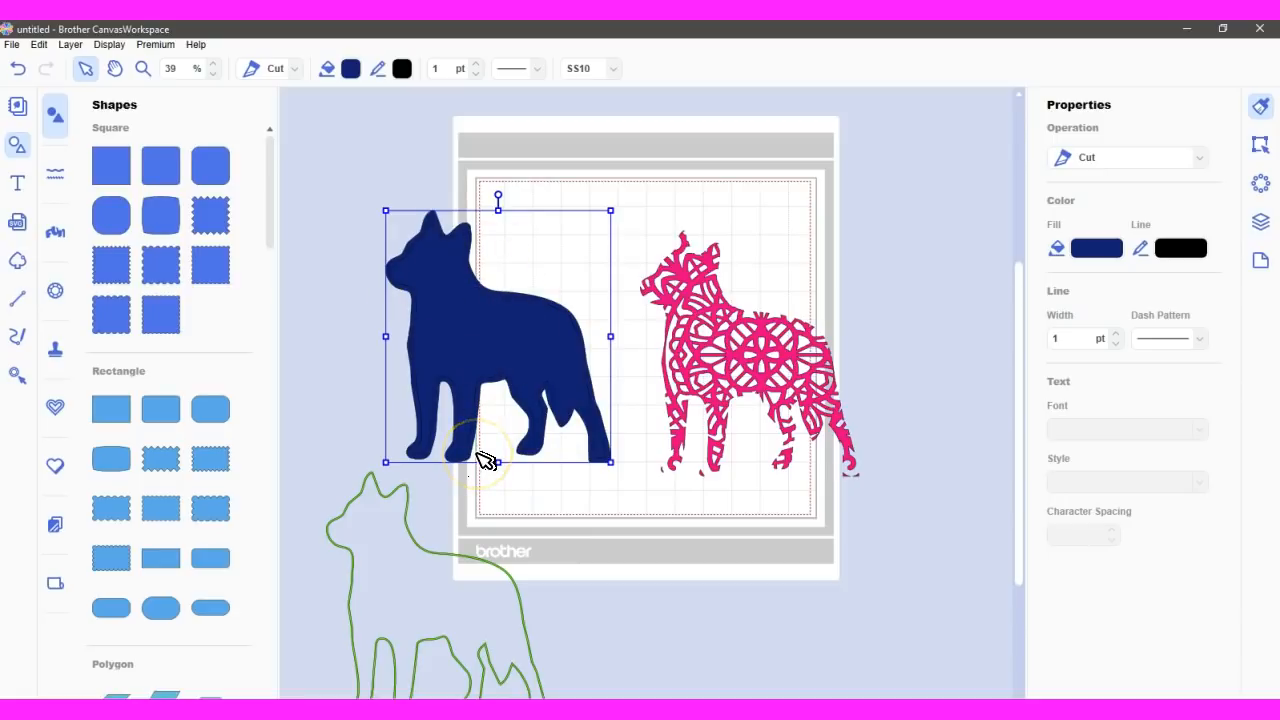
# Hollow the dark blue dog into a thin outline by processing its overlapping areas, and delete the old green outline
pyautogui.click(1261, 143)
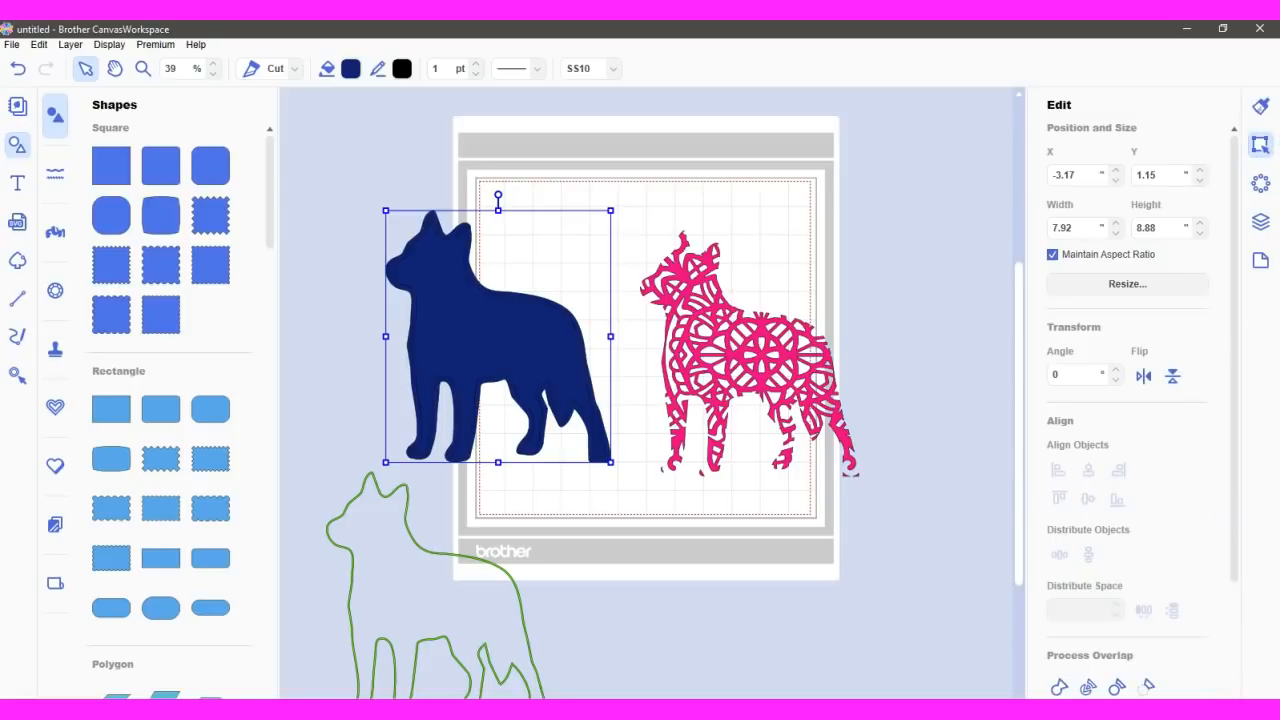
pyautogui.click(1149, 688)
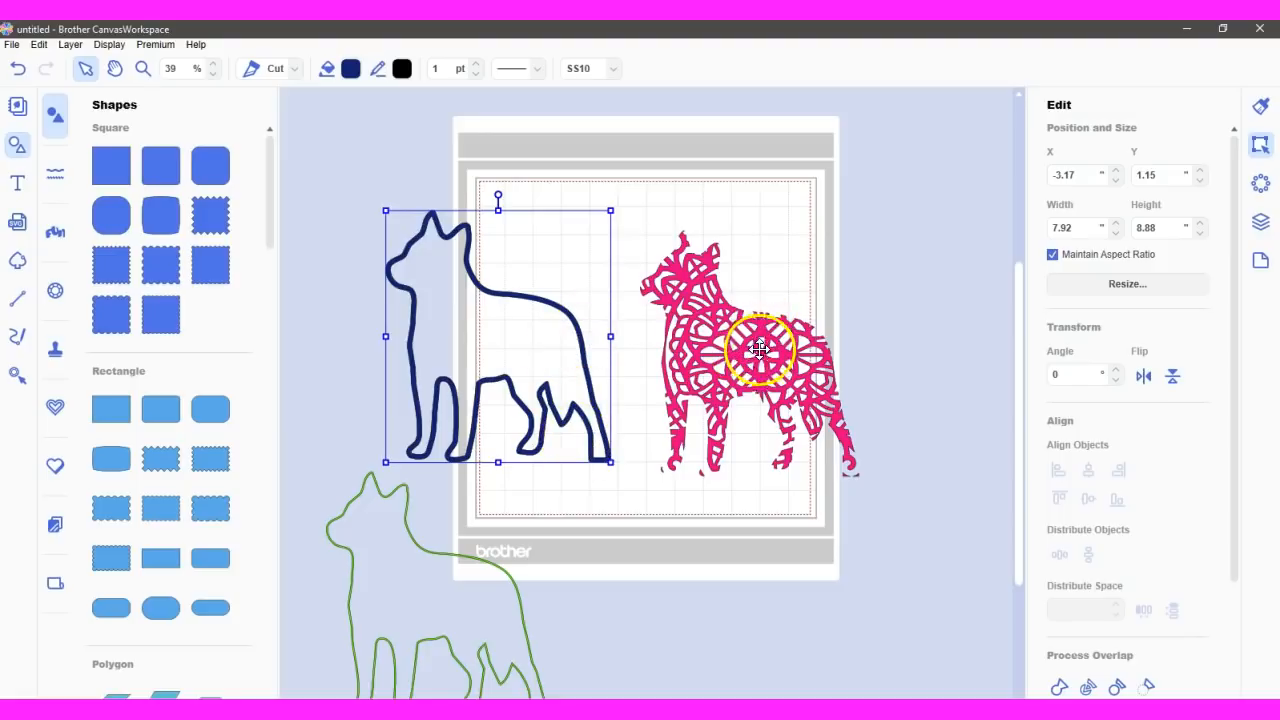
pyautogui.click(449, 554)
pyautogui.press('Delete')
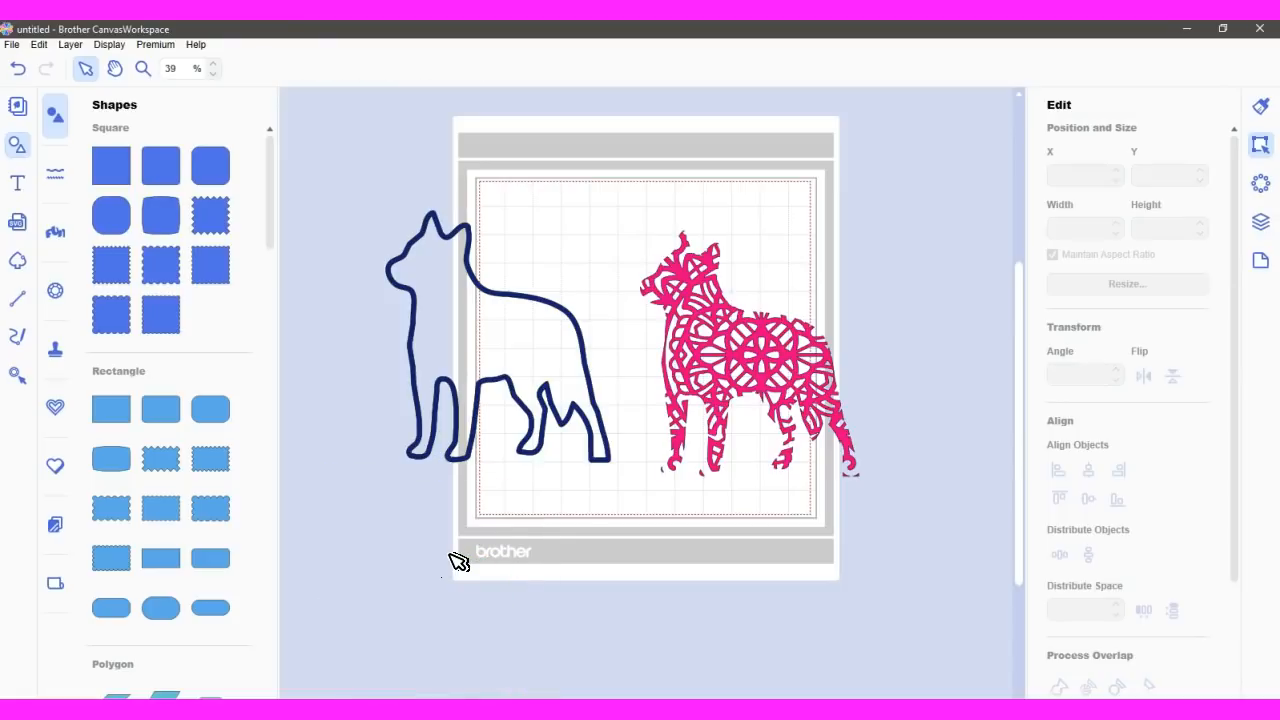
# Centre the dark blue outline and the mandala dog on each other horizontally and vertically, and weld them into one shape
pyautogui.moveTo(391, 176); pyautogui.dragTo(780, 408)
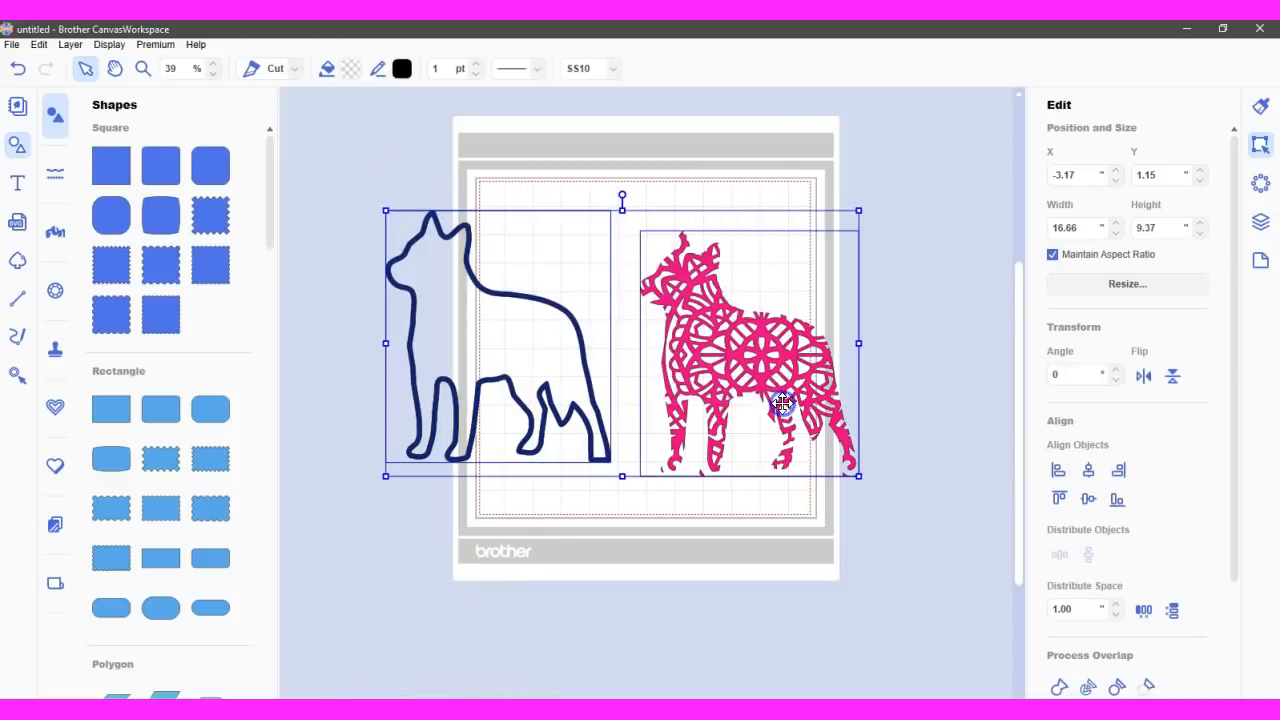
pyautogui.click(1089, 470)
pyautogui.click(1089, 499)
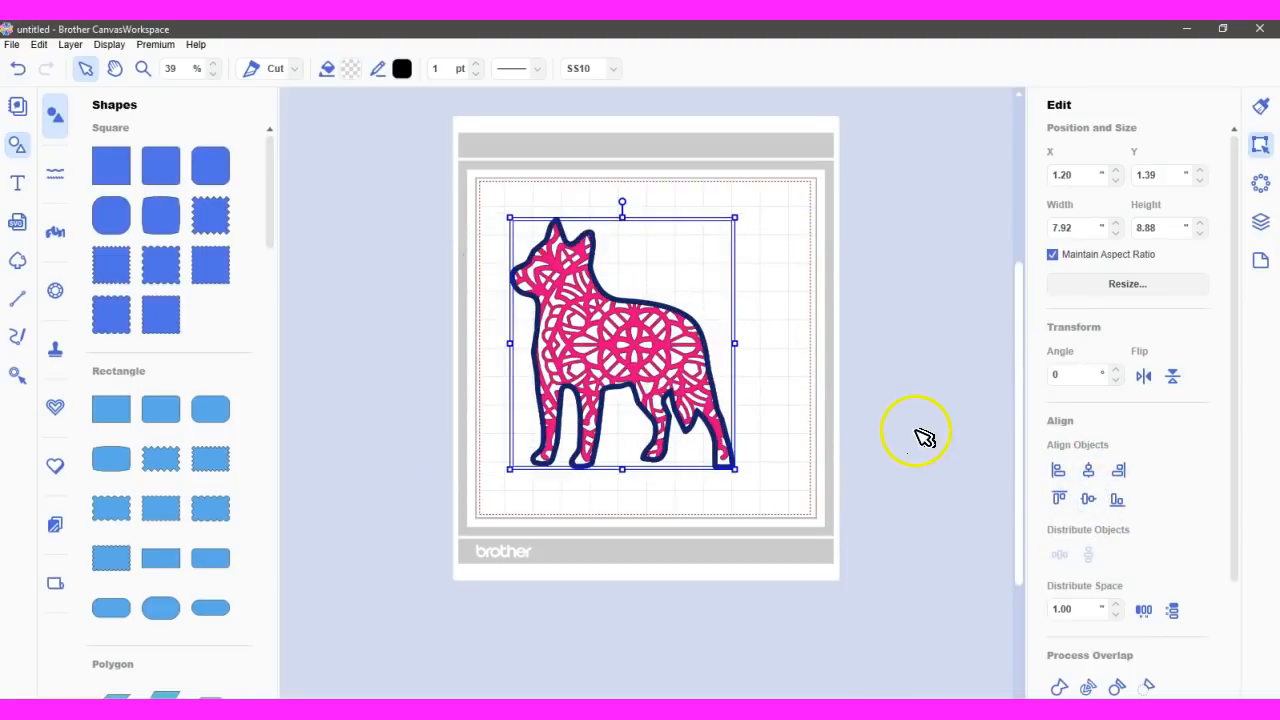
pyautogui.click(1058, 688)
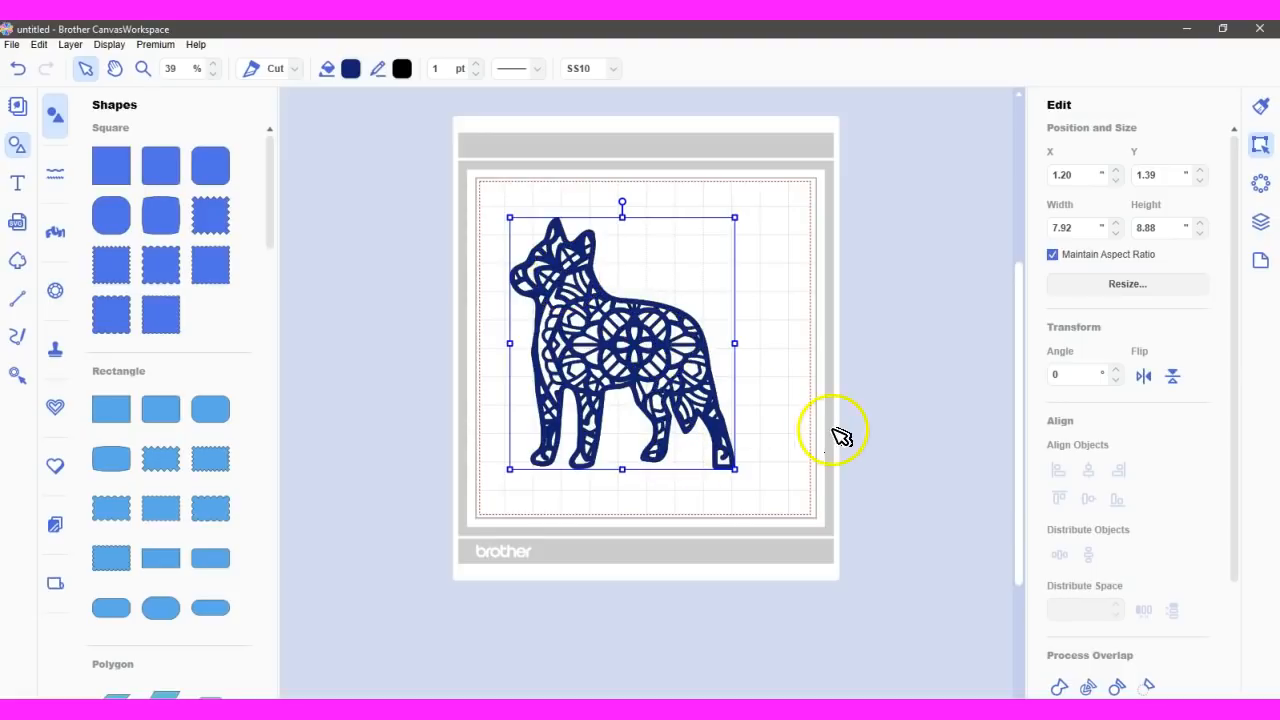
# Remove the fill colour from the welded mandala dog so that only its cut lines remain
pyautogui.click(1261, 106)
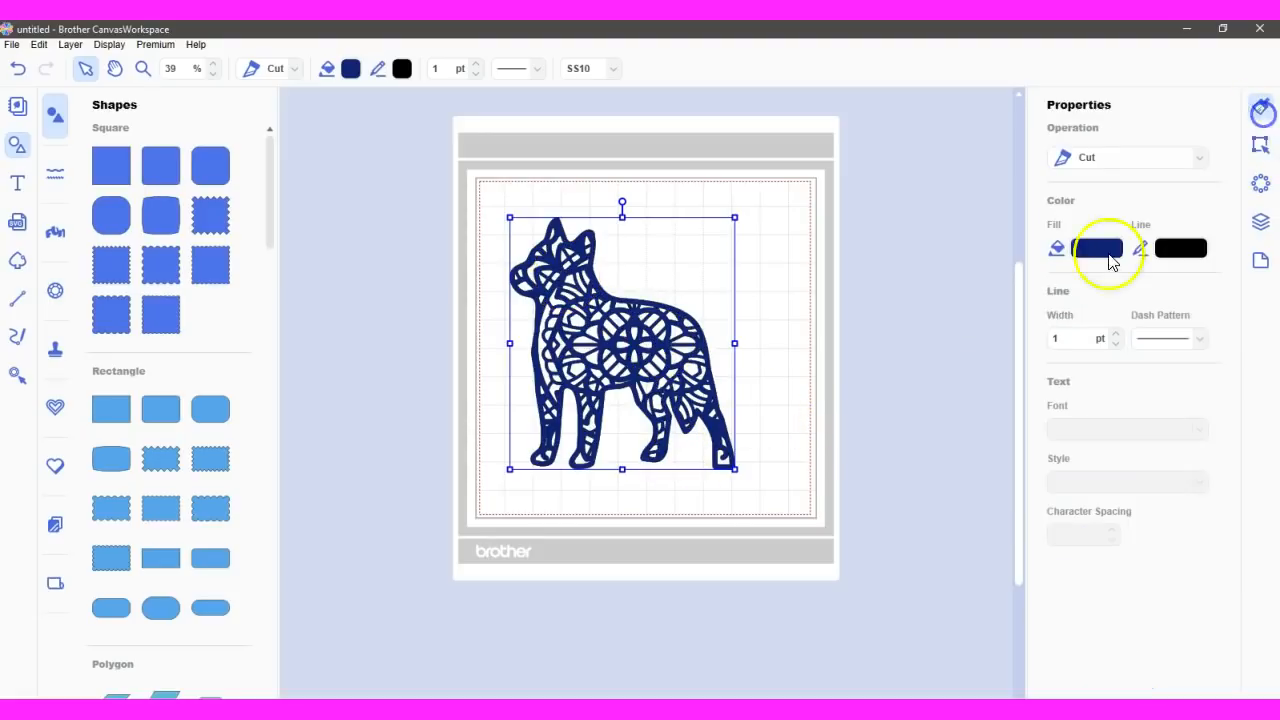
pyautogui.click(1098, 250)
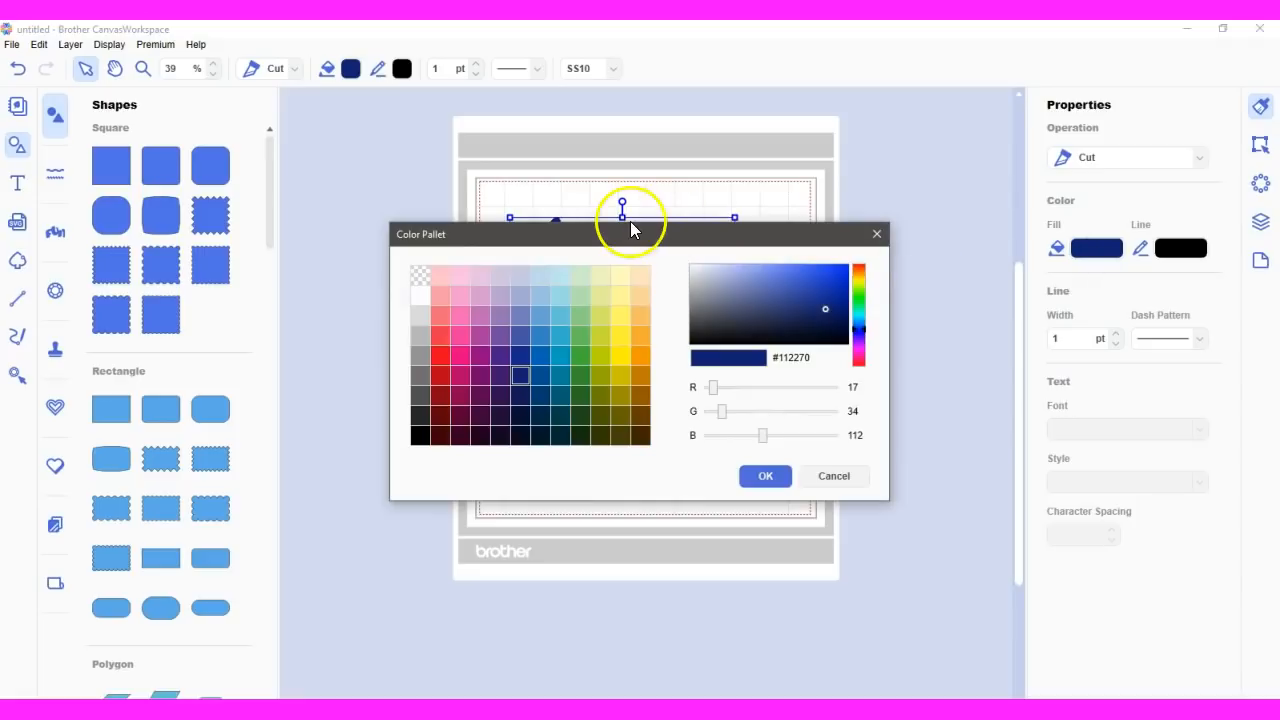
pyautogui.click(416, 281)
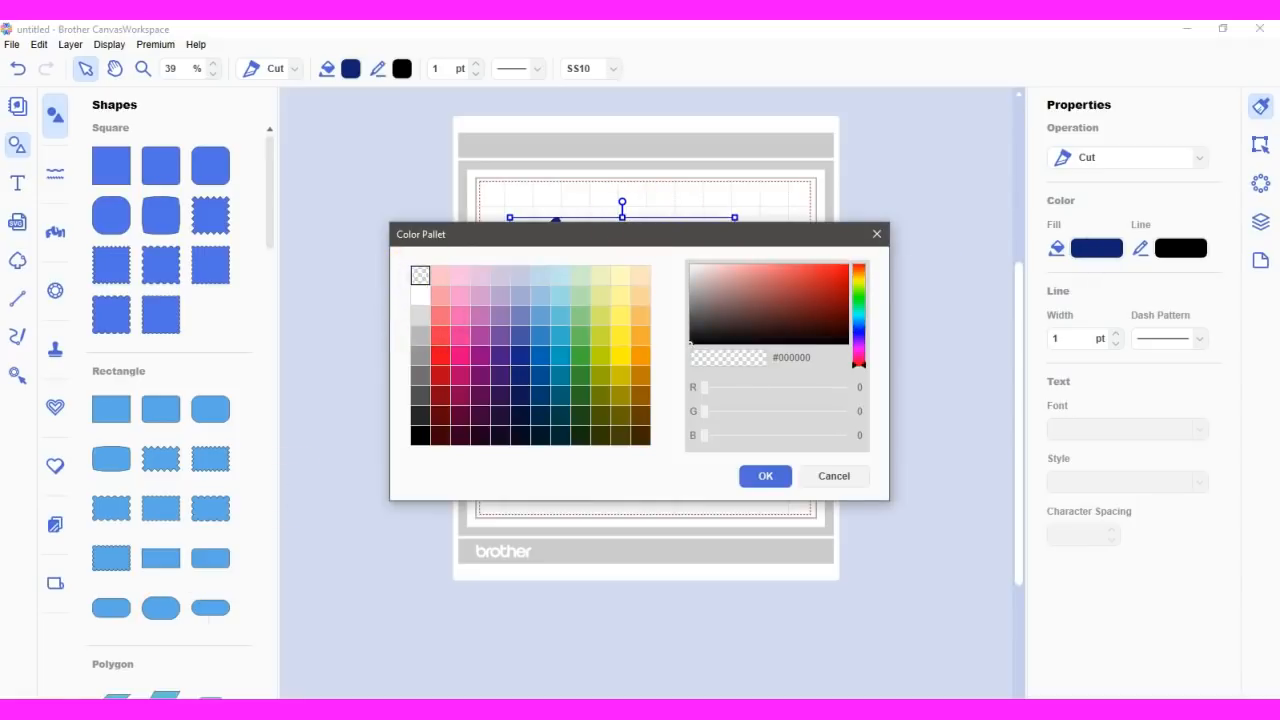
pyautogui.click(765, 476)
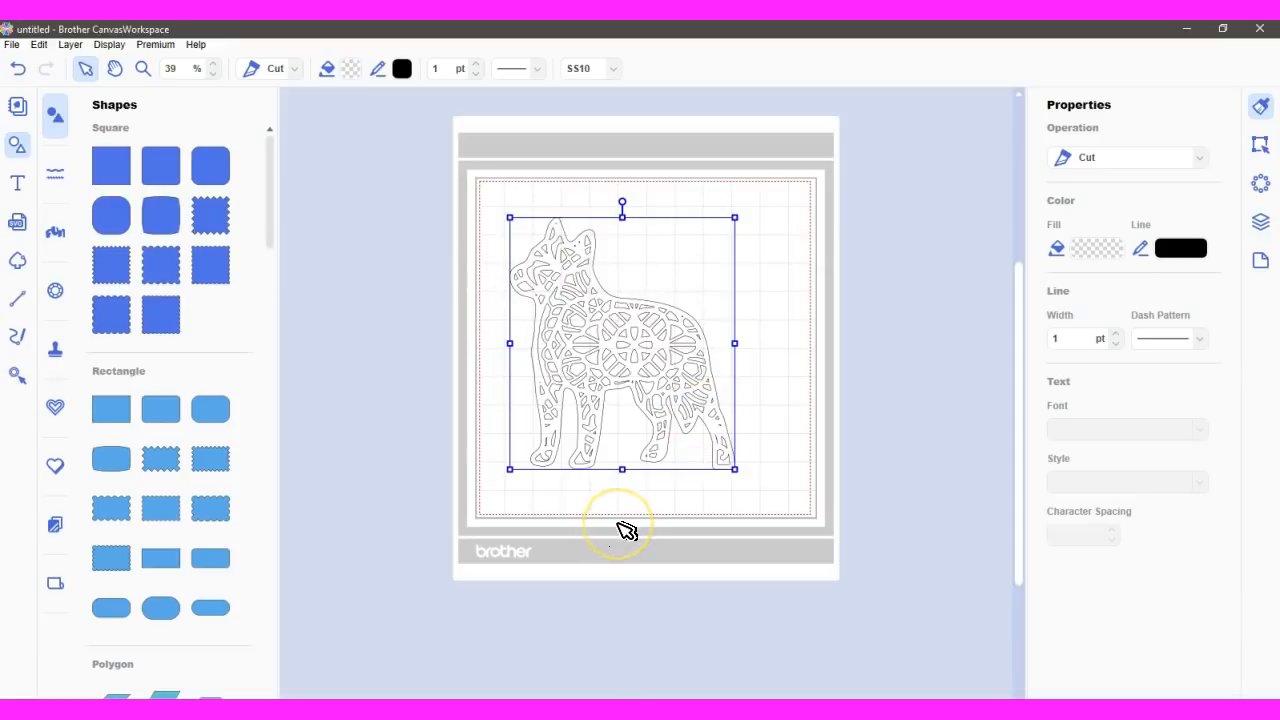
pyautogui.click(529, 351)
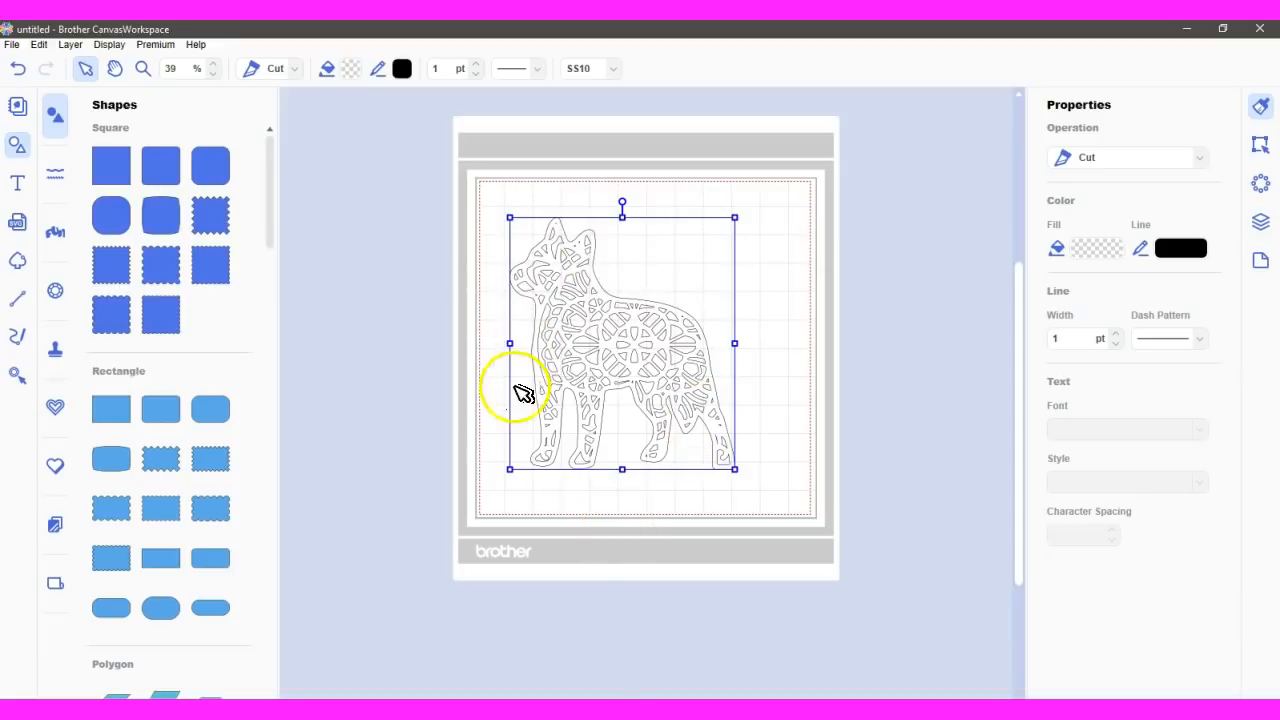